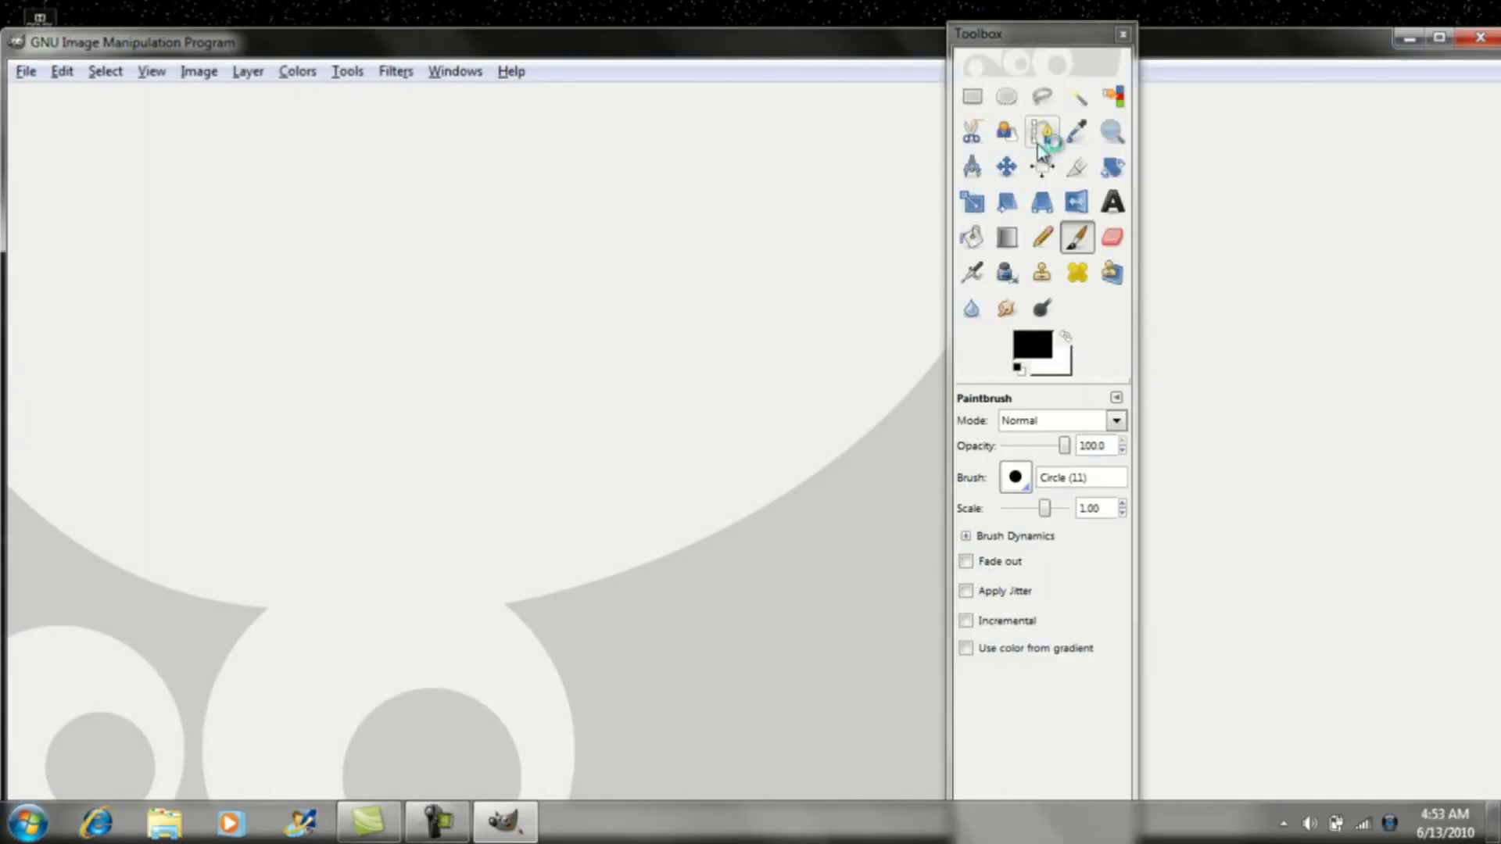
Step: Move the Toolbox window to the right and slightly down, away from the canvas area
drag(1055, 33, 1212, 82)
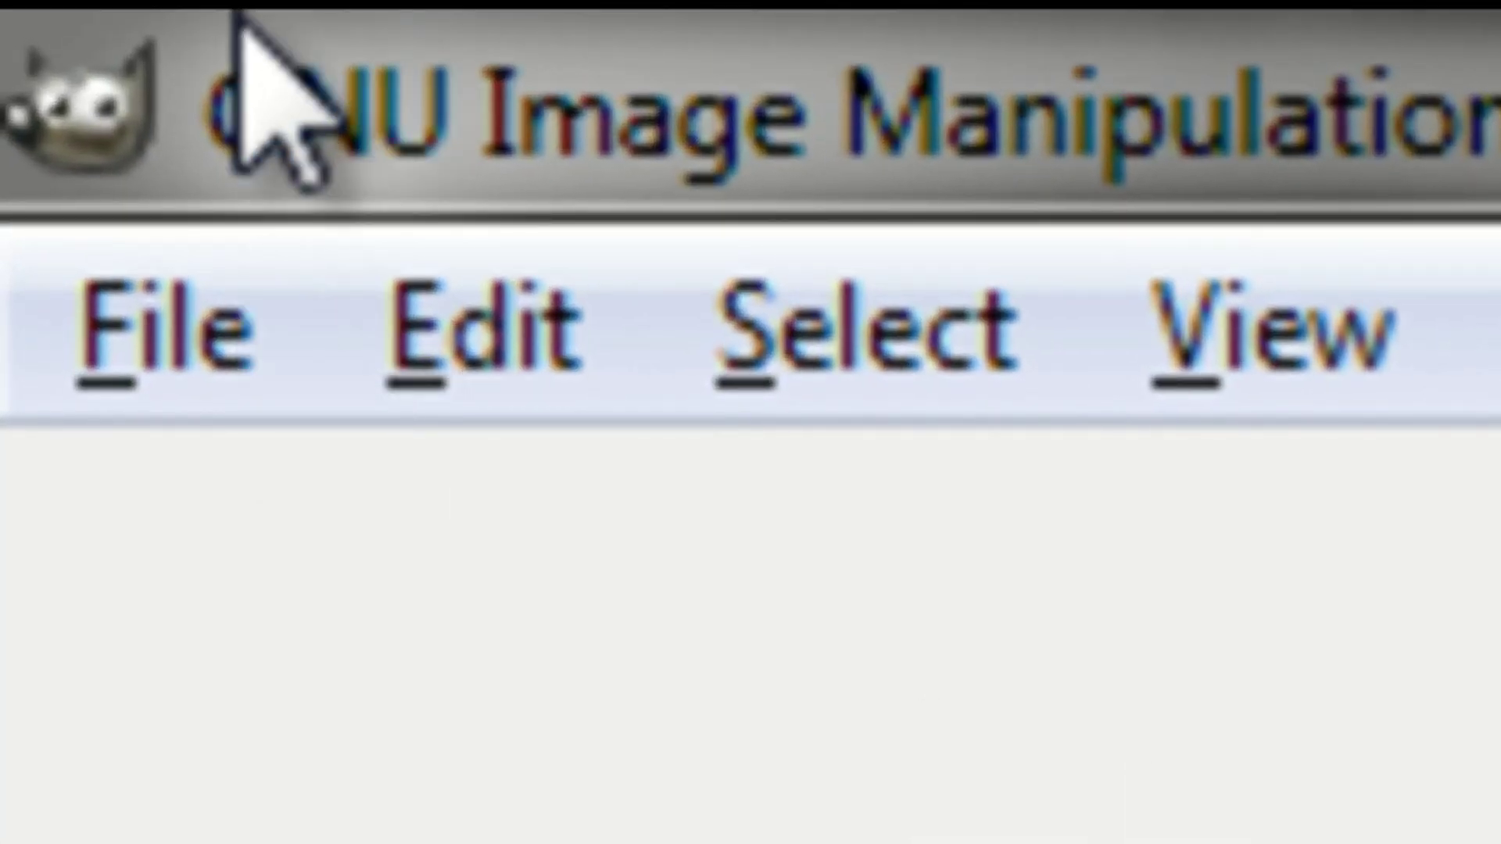
Step: Open YouTube_Beta_Channel_Template.jpg from the Documents folder with File > Open
click(129, 306)
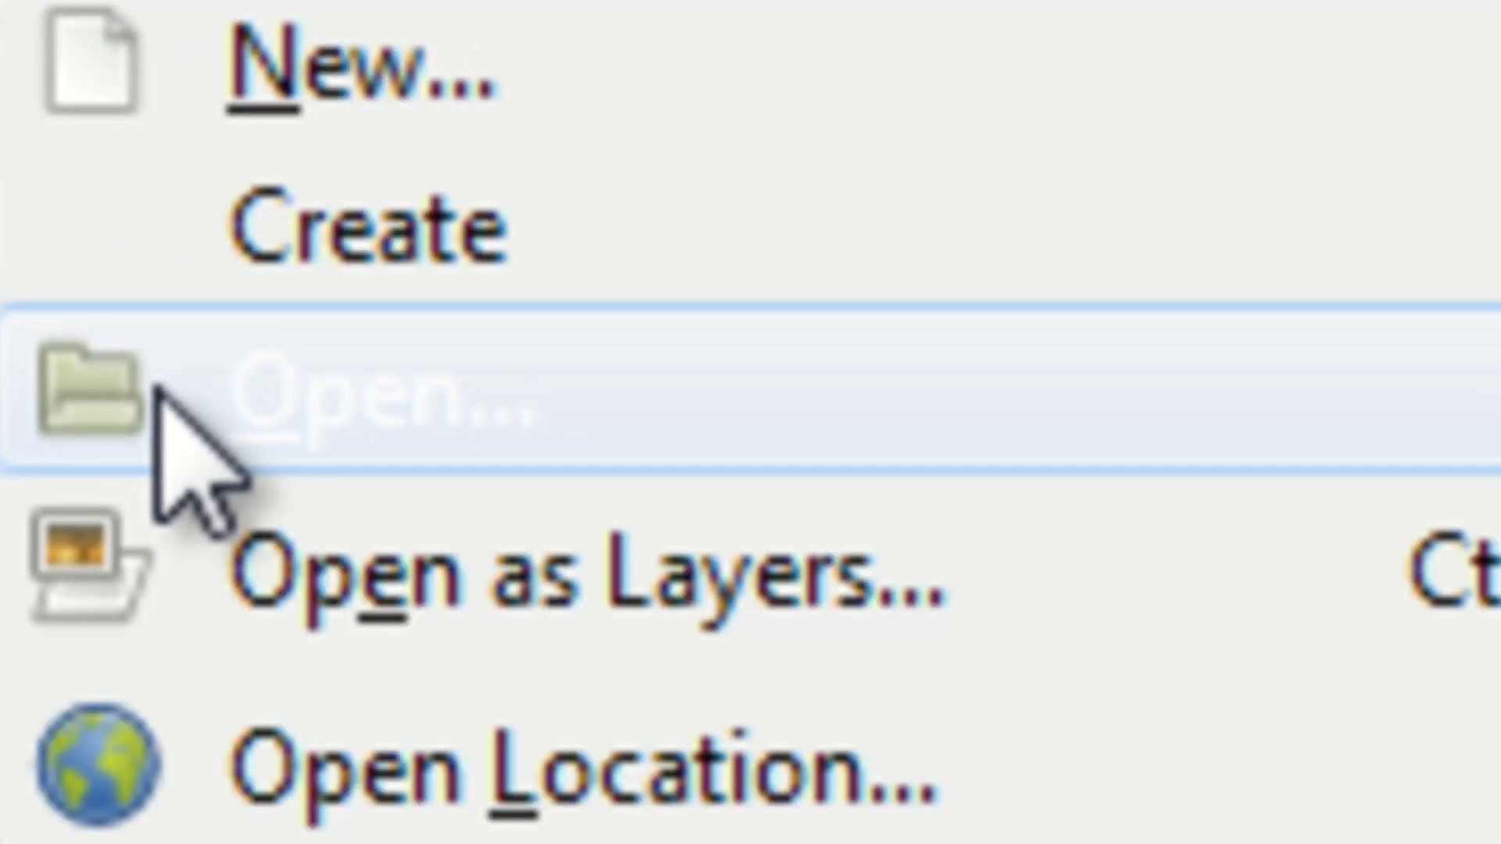
click(223, 458)
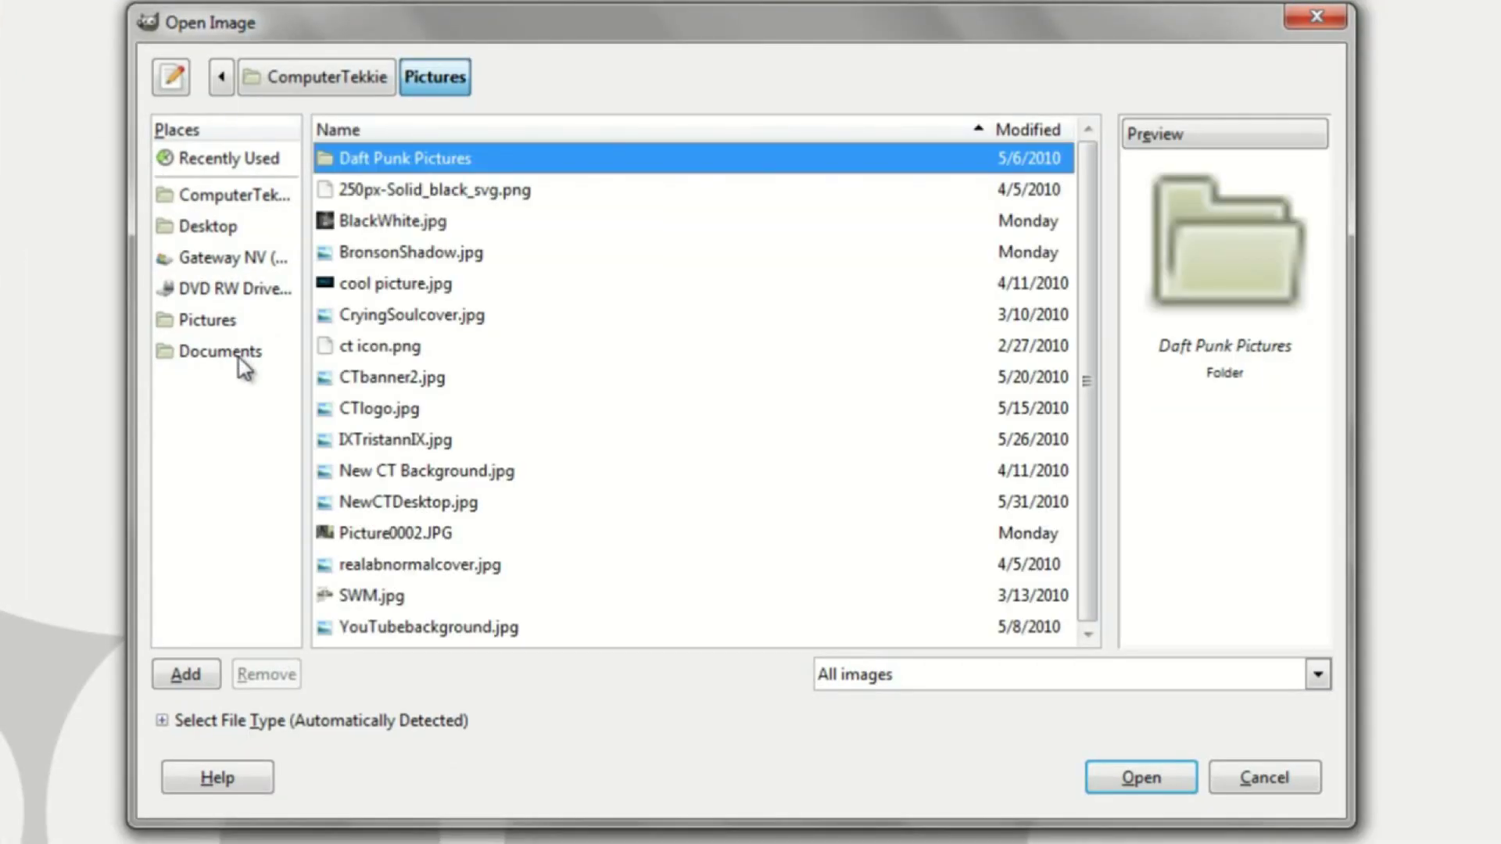
click(235, 353)
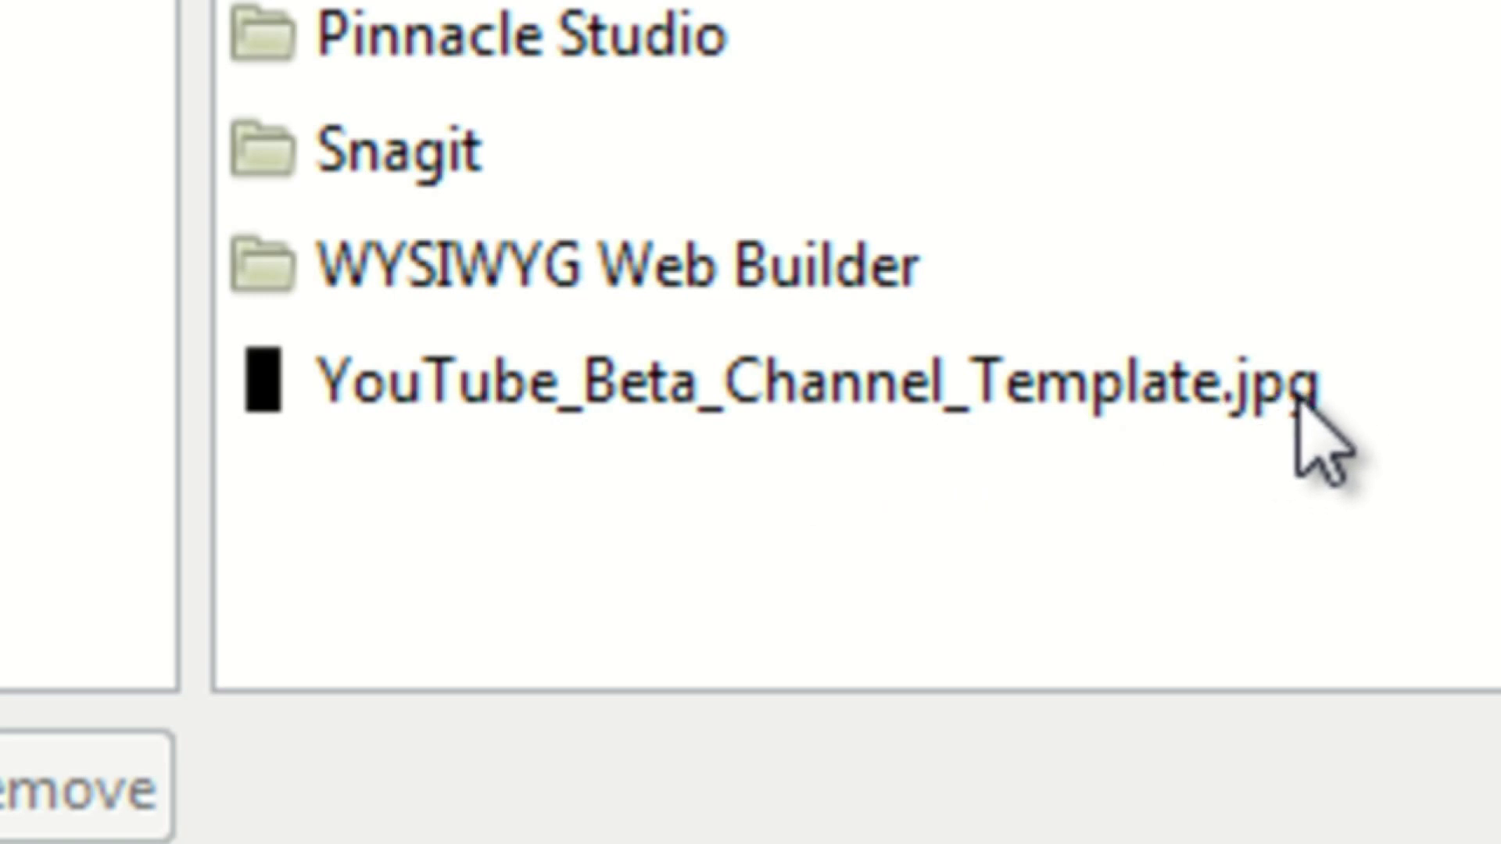
click(1251, 383)
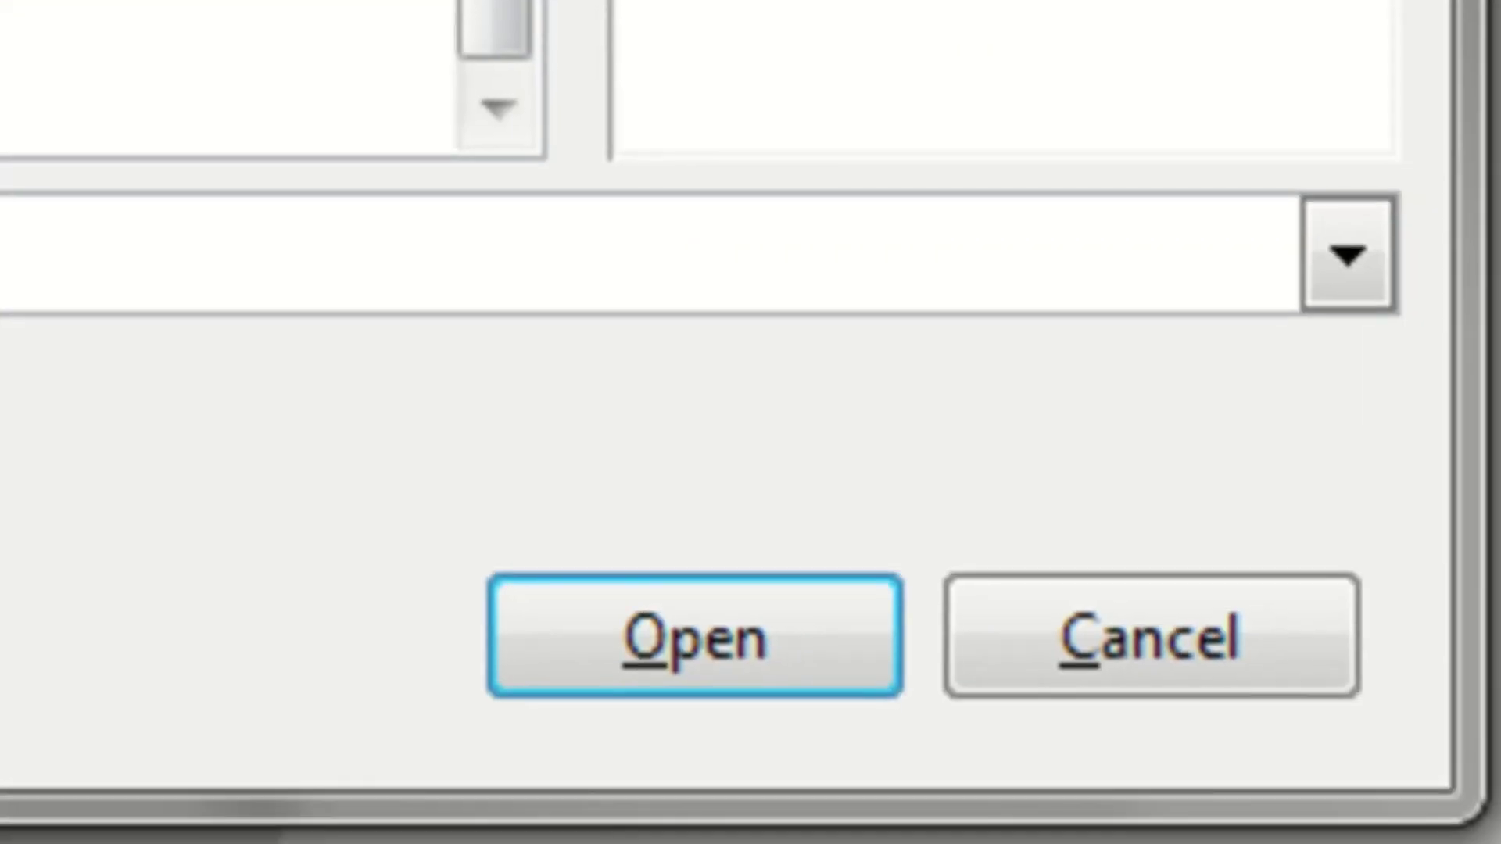
click(567, 600)
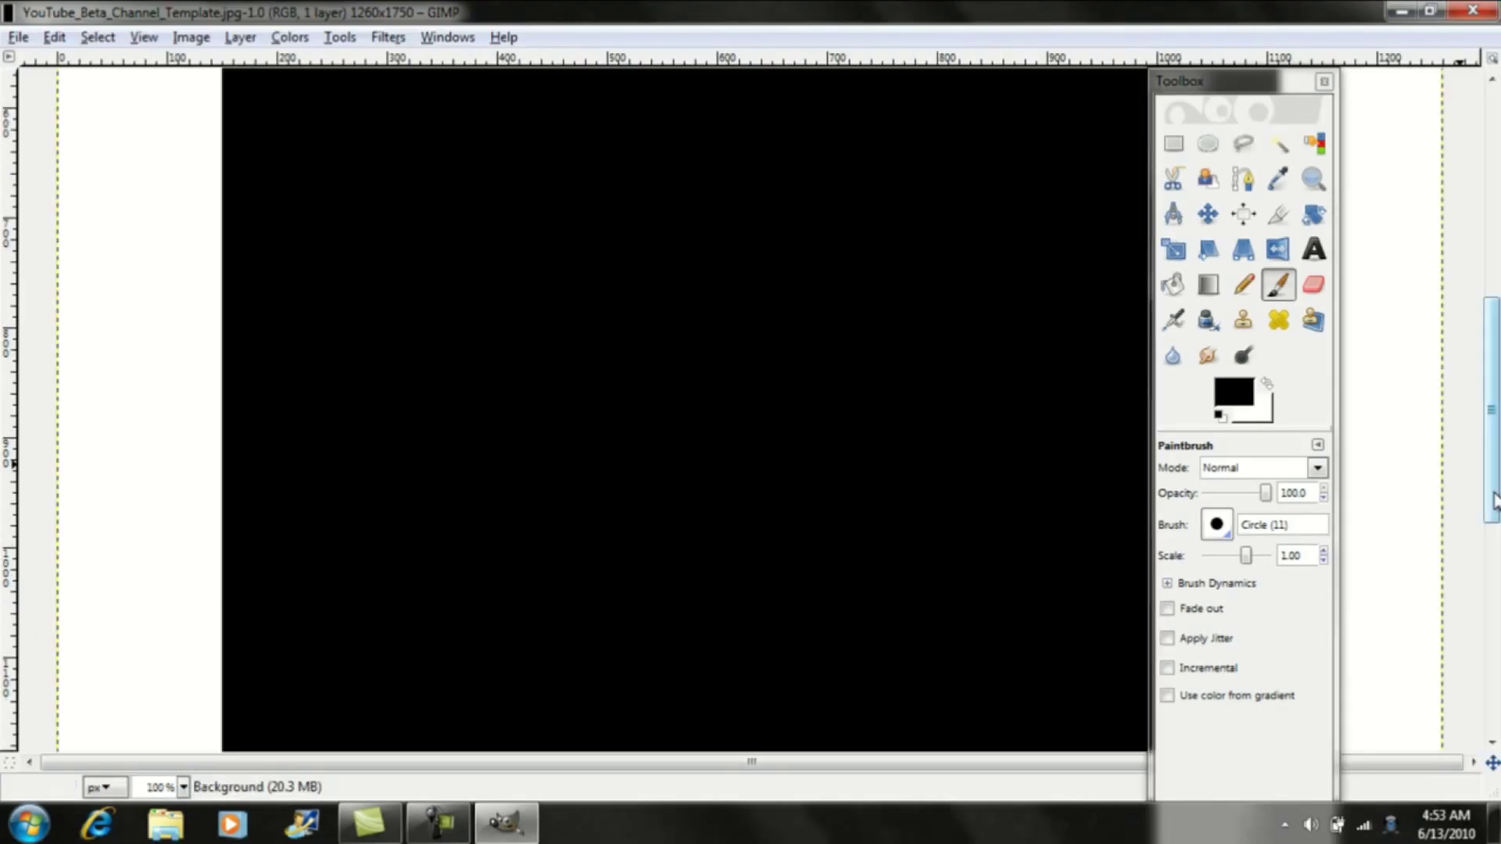
Step: Set the view zoom to 25% so the whole 1260×1750 template is visible
drag(1493, 500, 1493, 708)
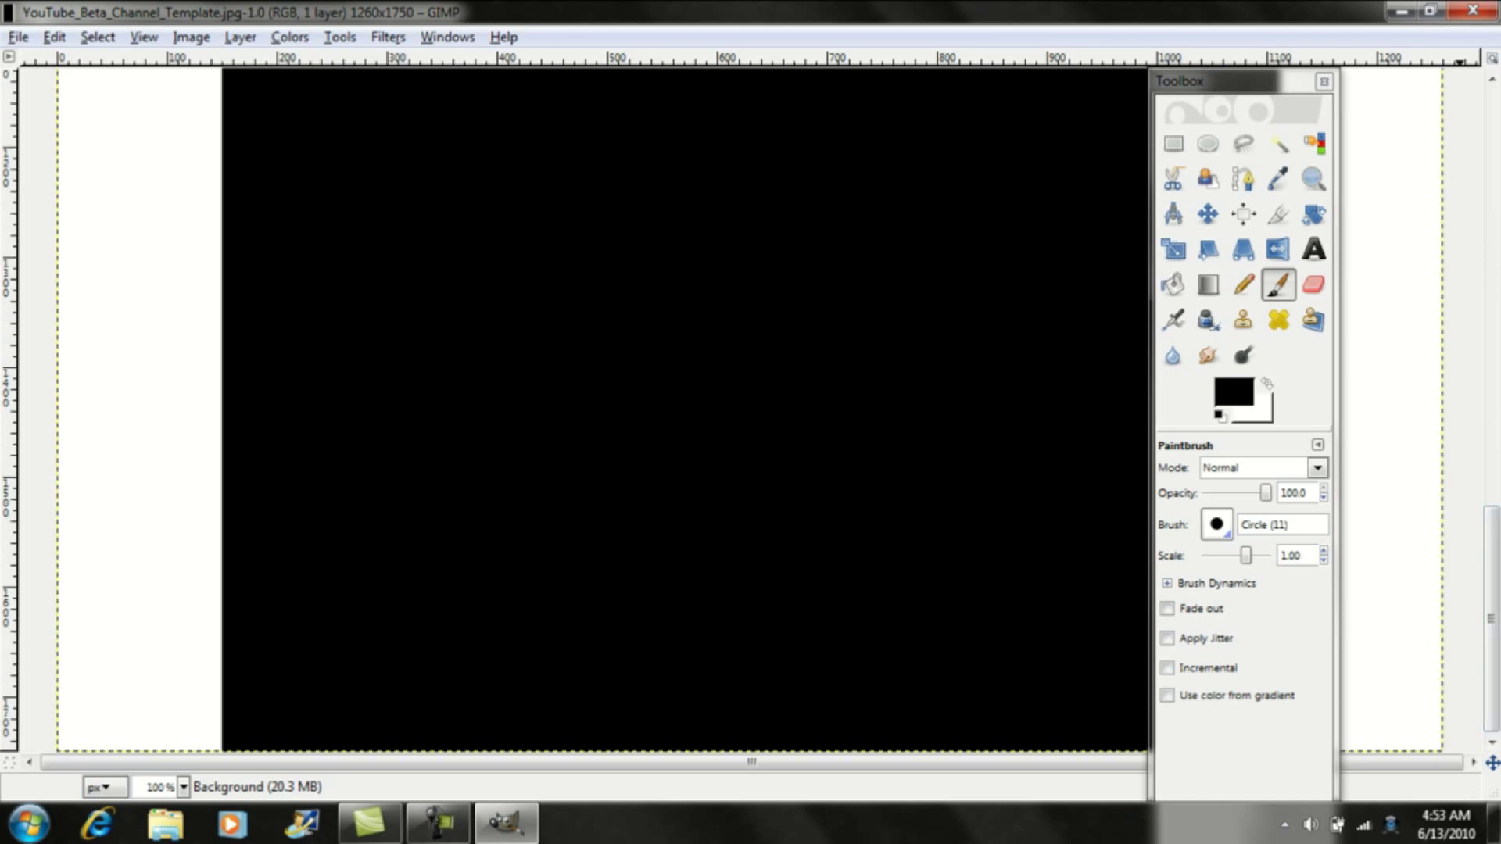
click(185, 787)
click(170, 729)
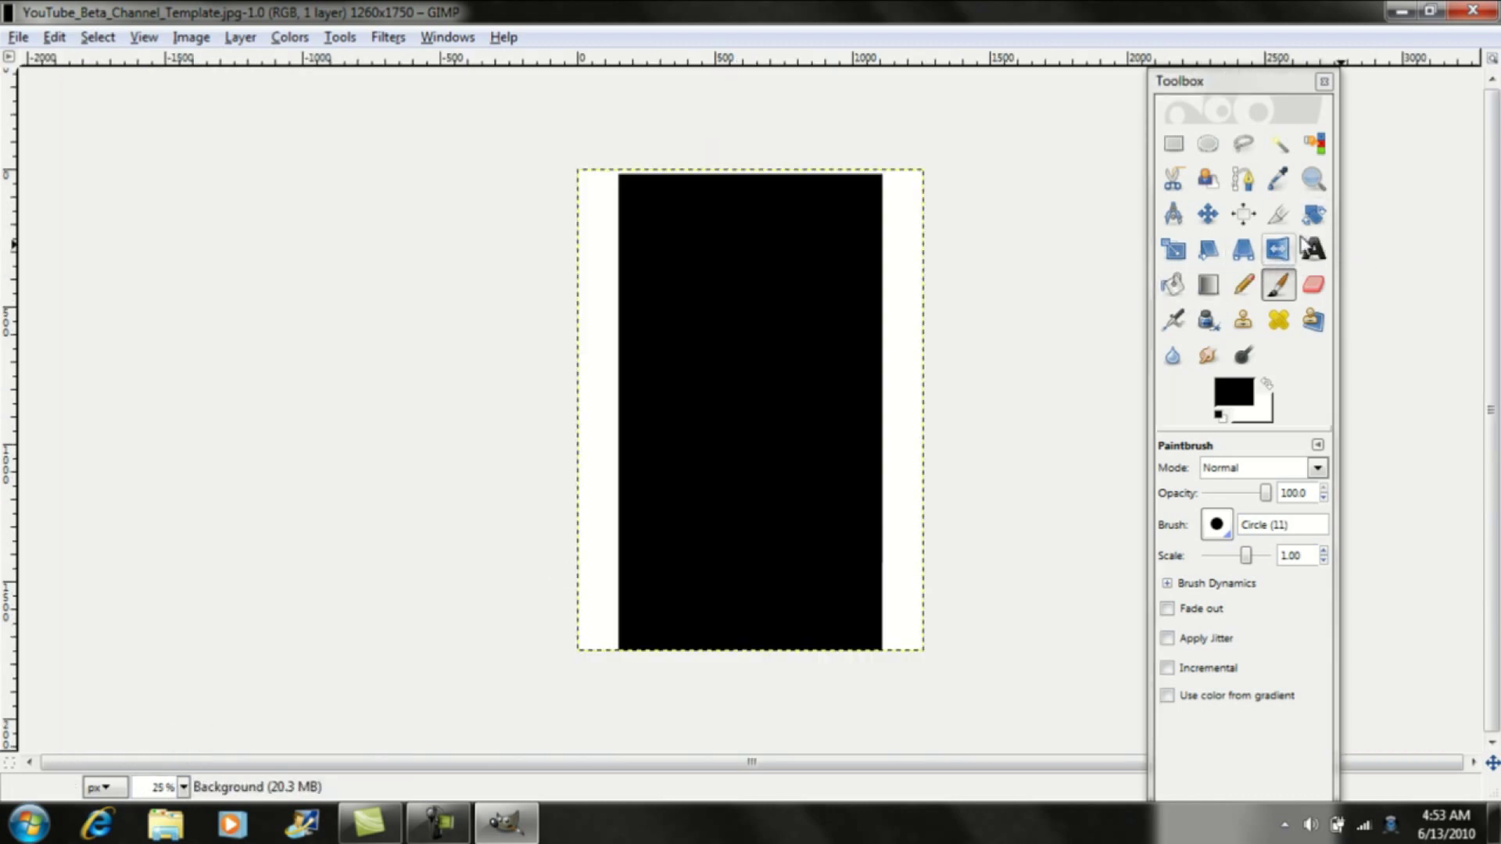
click(1315, 182)
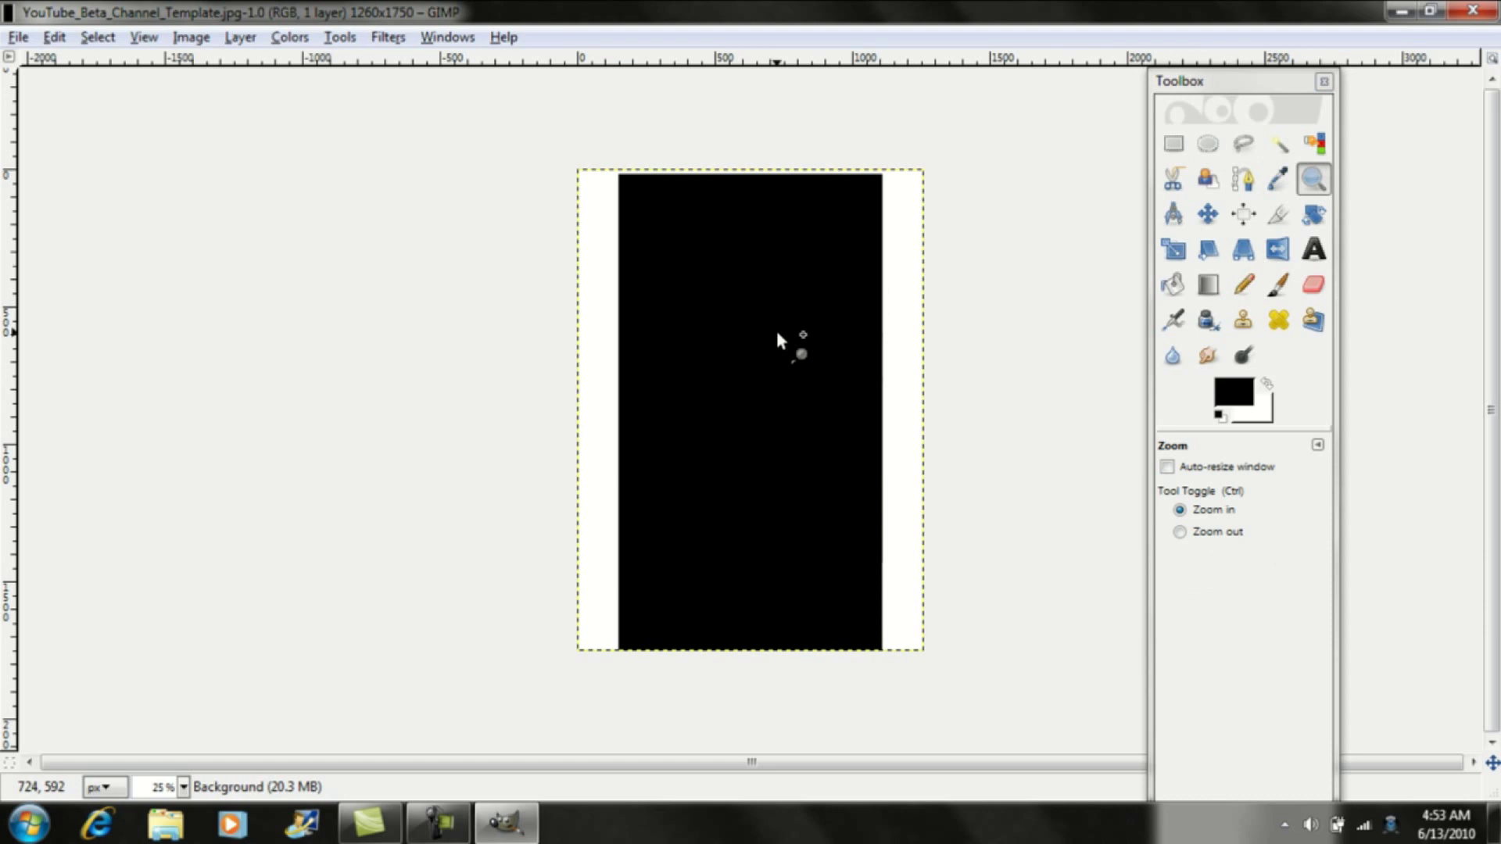
Step: Select the white strip across the top, bucket-fill it black, then deselect
click(776, 327)
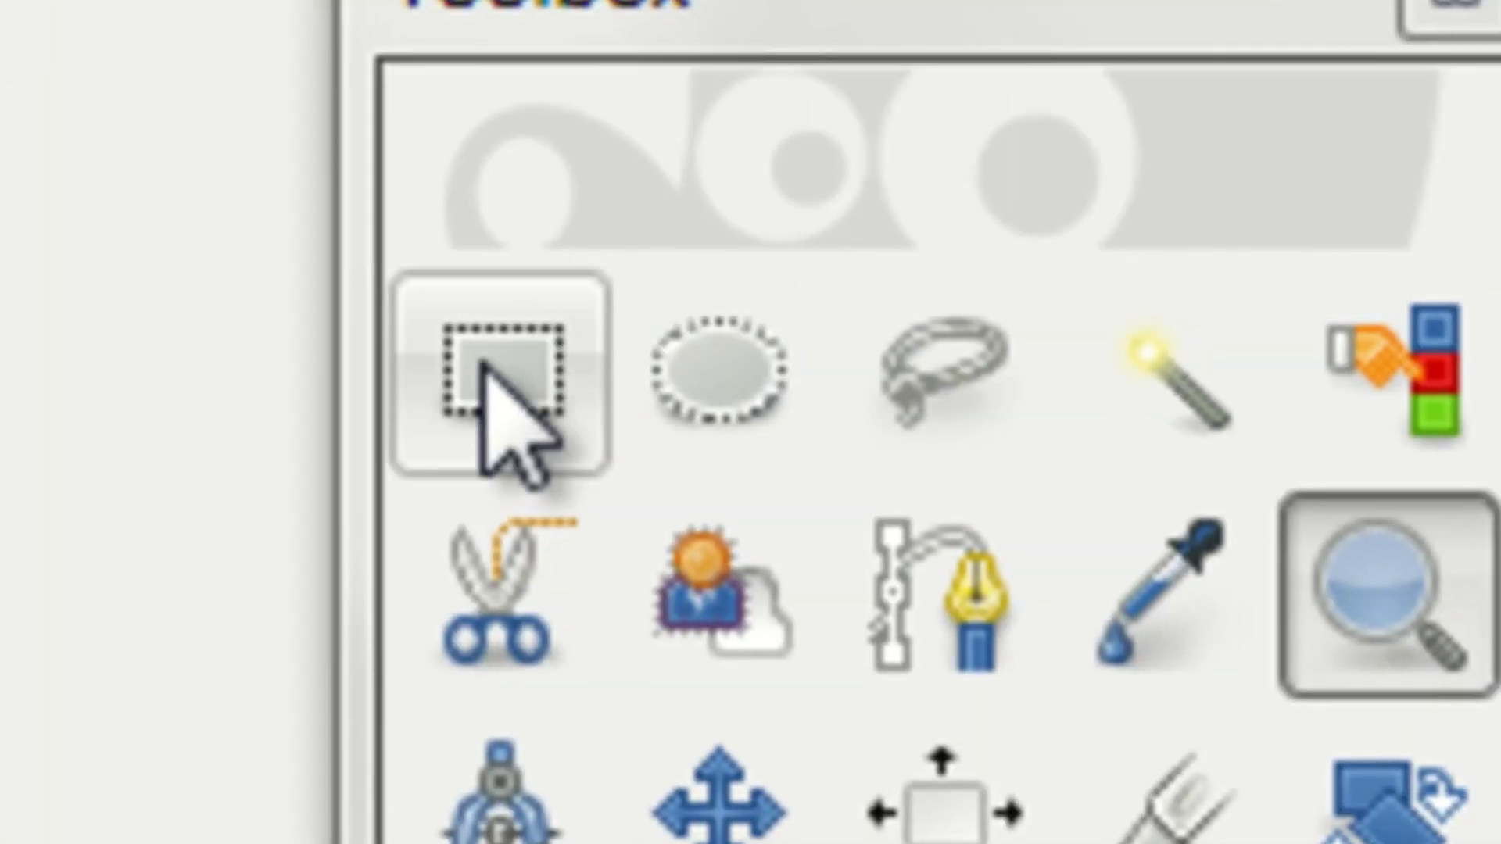
click(561, 369)
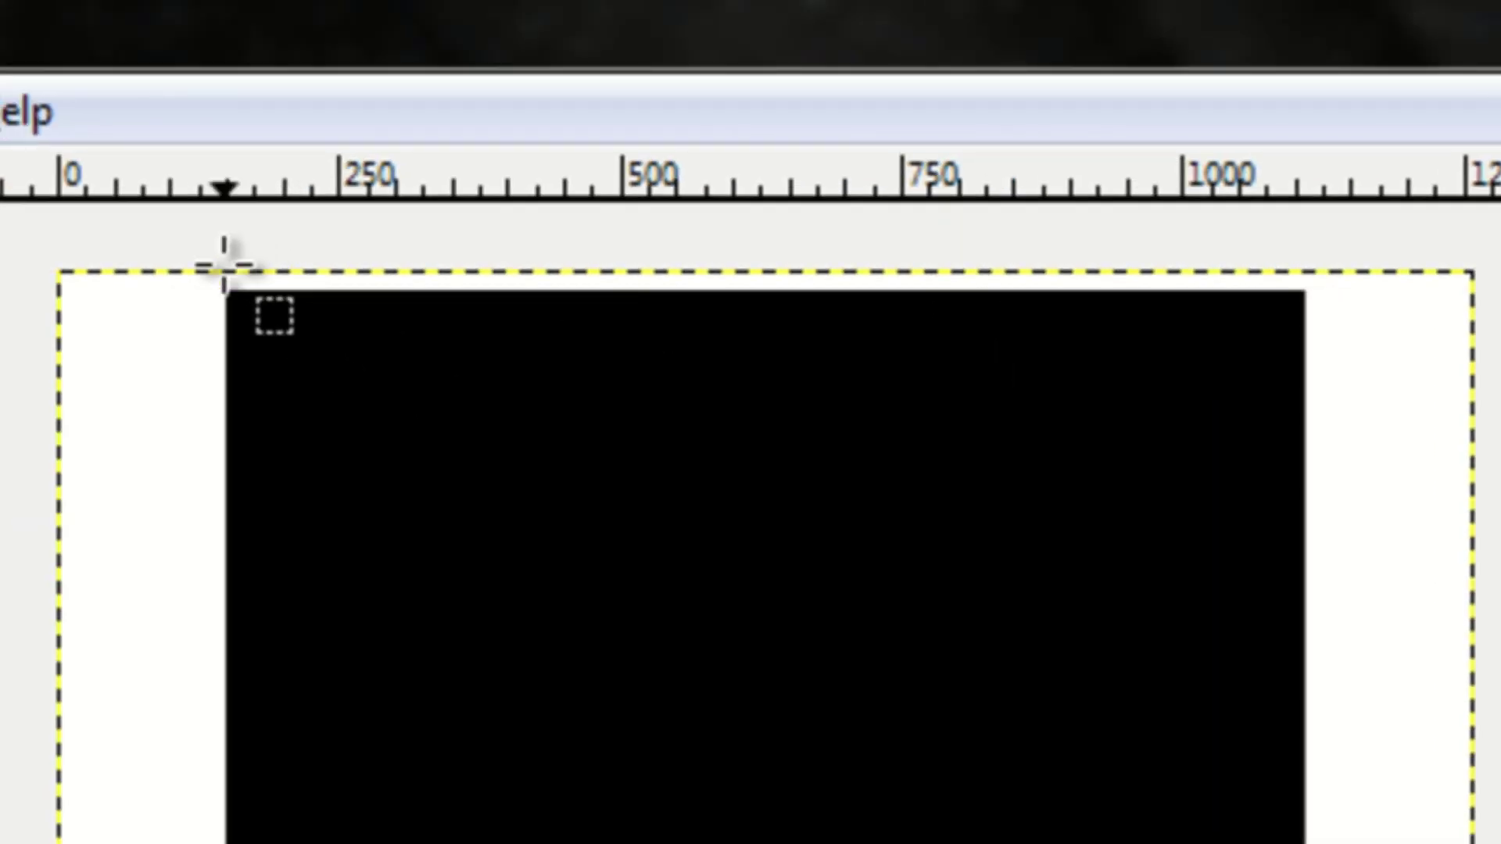
drag(227, 269, 1302, 372)
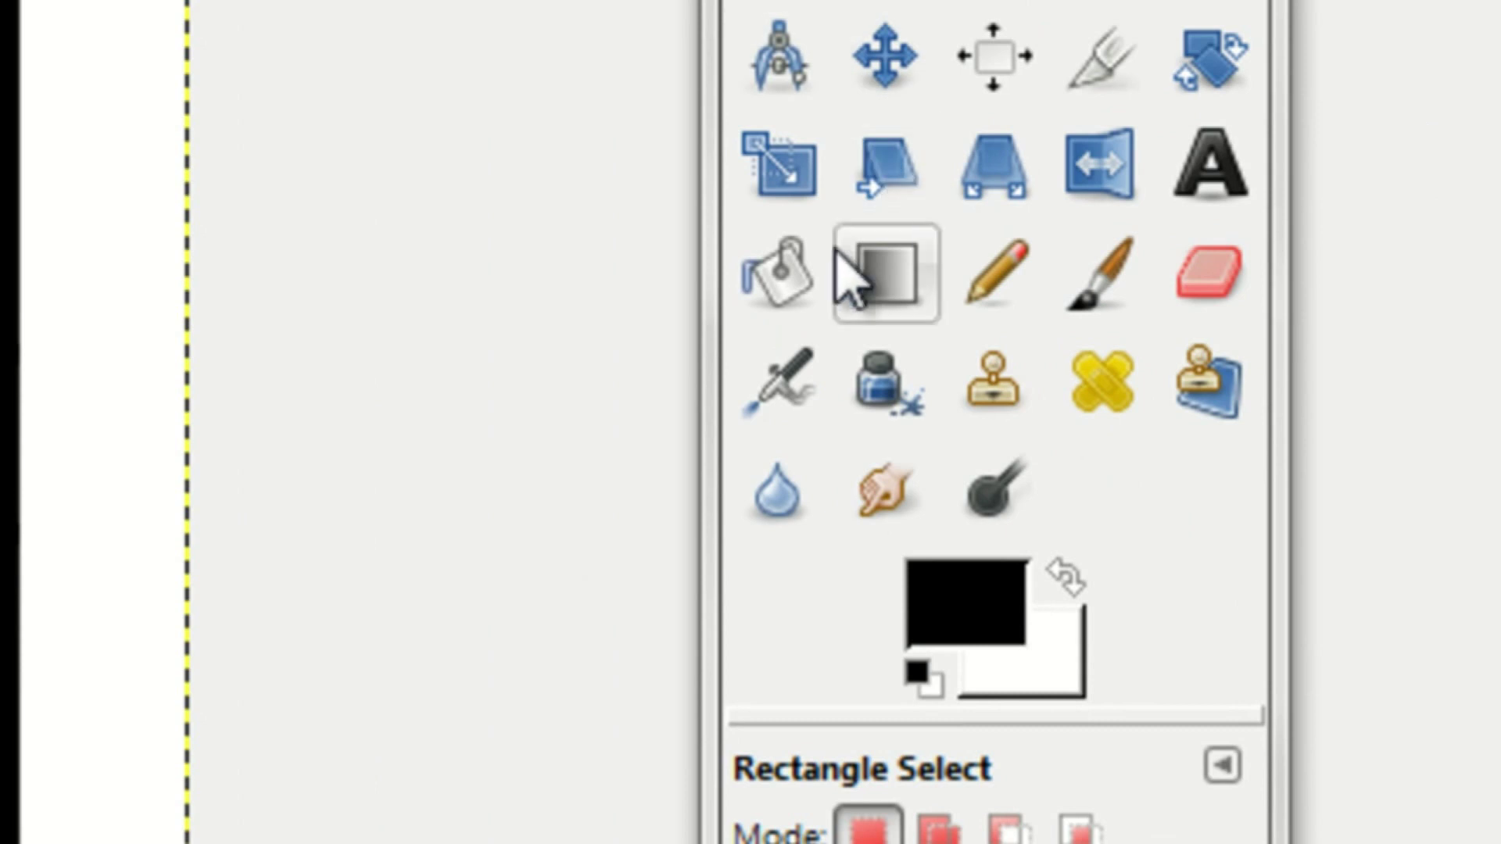
click(784, 265)
click(776, 270)
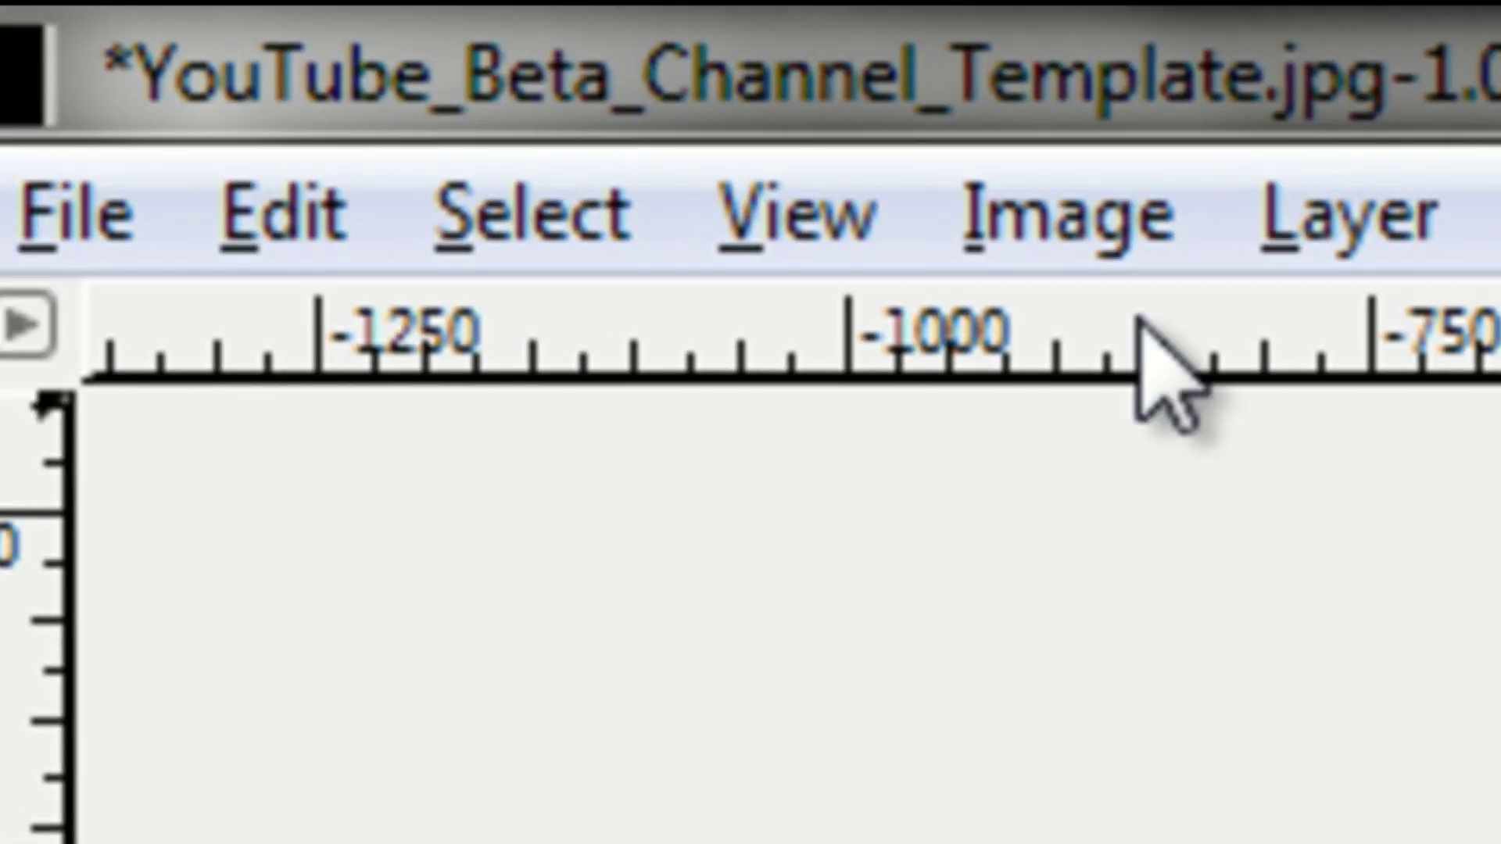
click(587, 235)
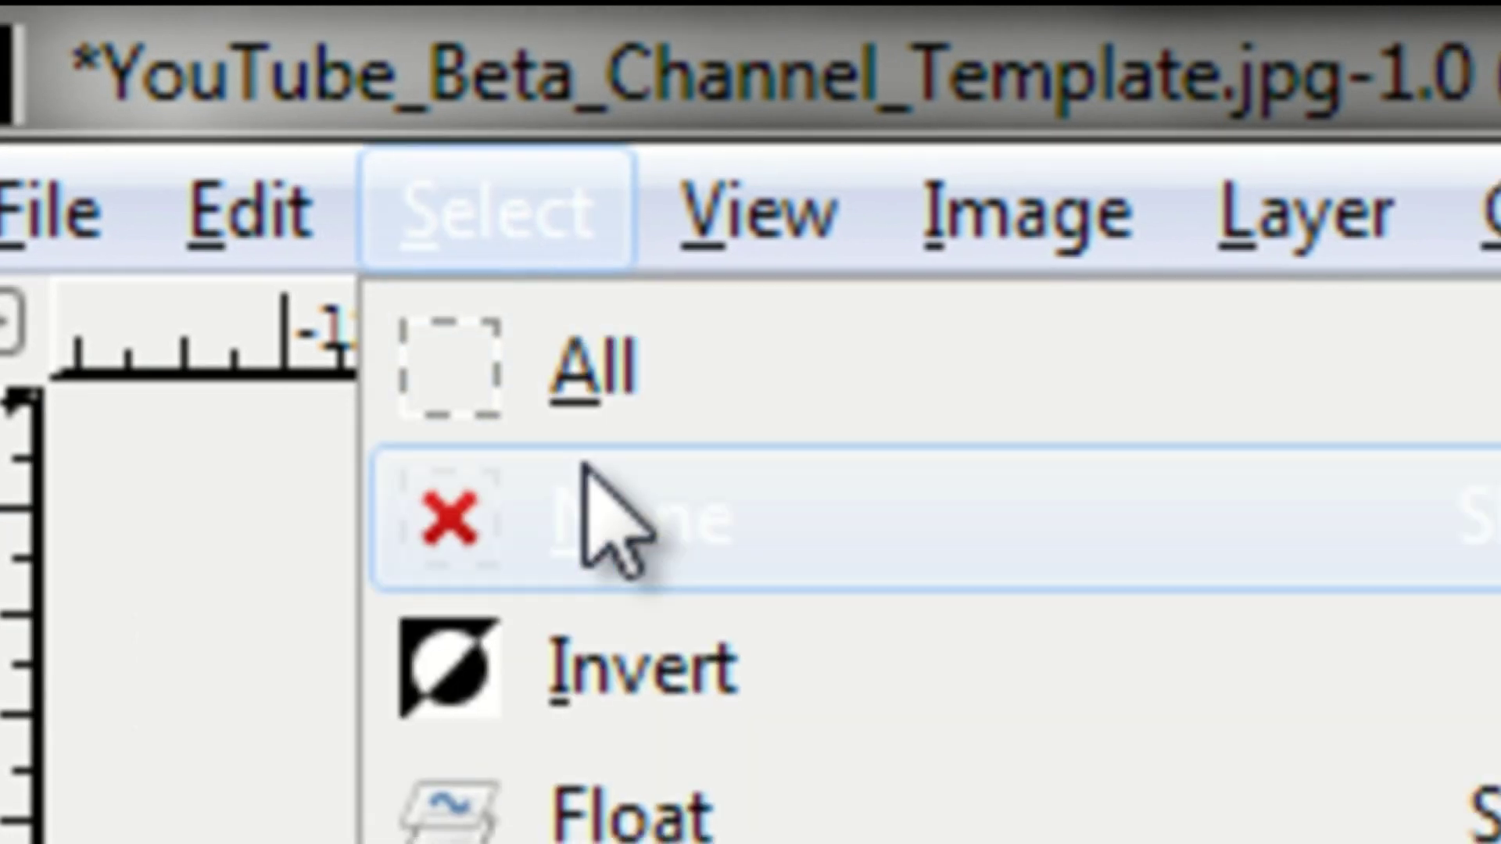
click(643, 524)
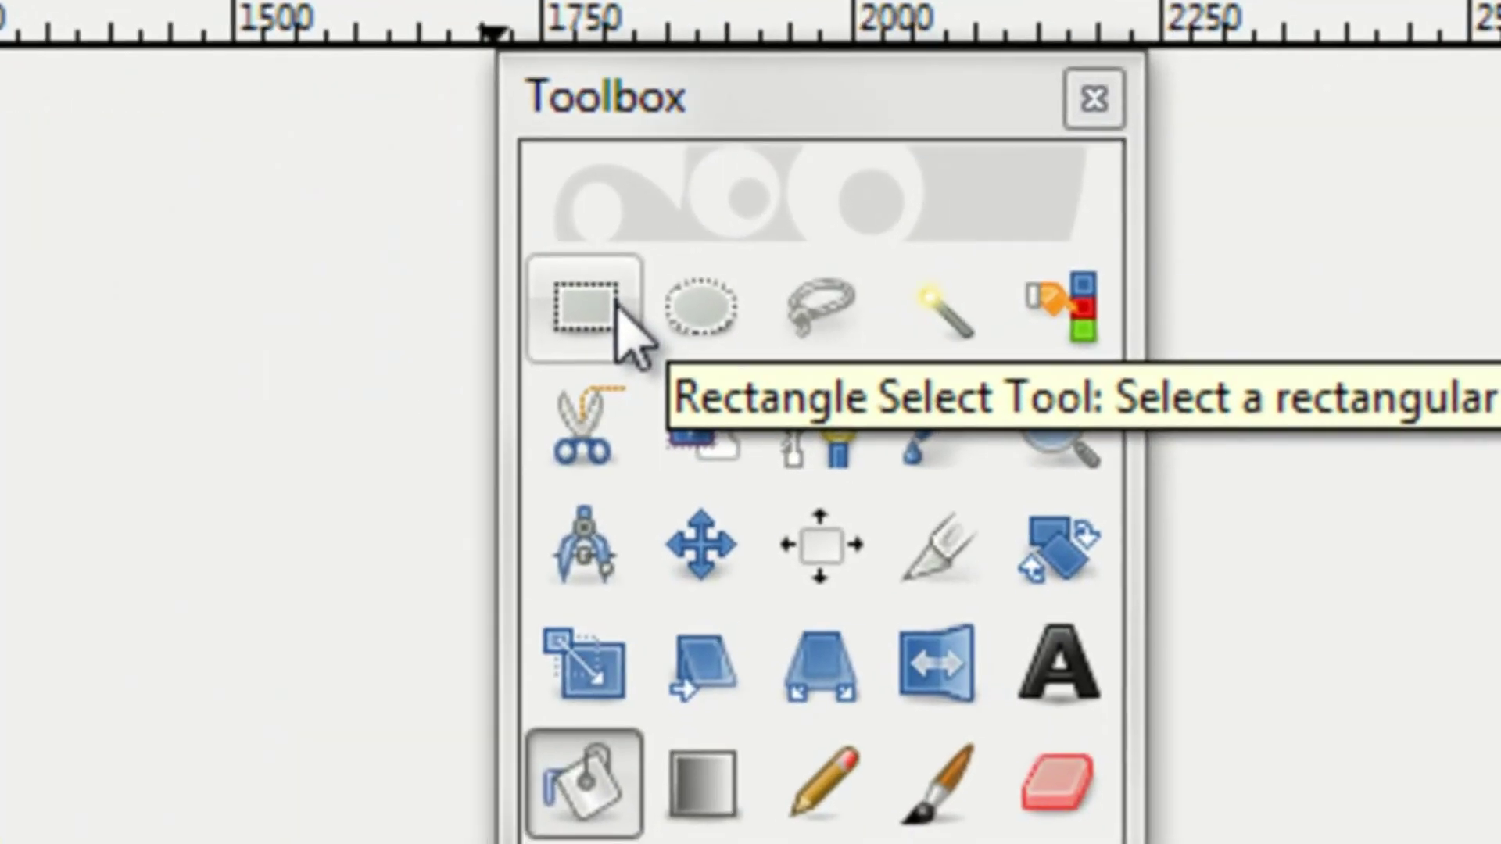
Step: Select the left white bar and set the background colour to teal 11887b
click(1214, 155)
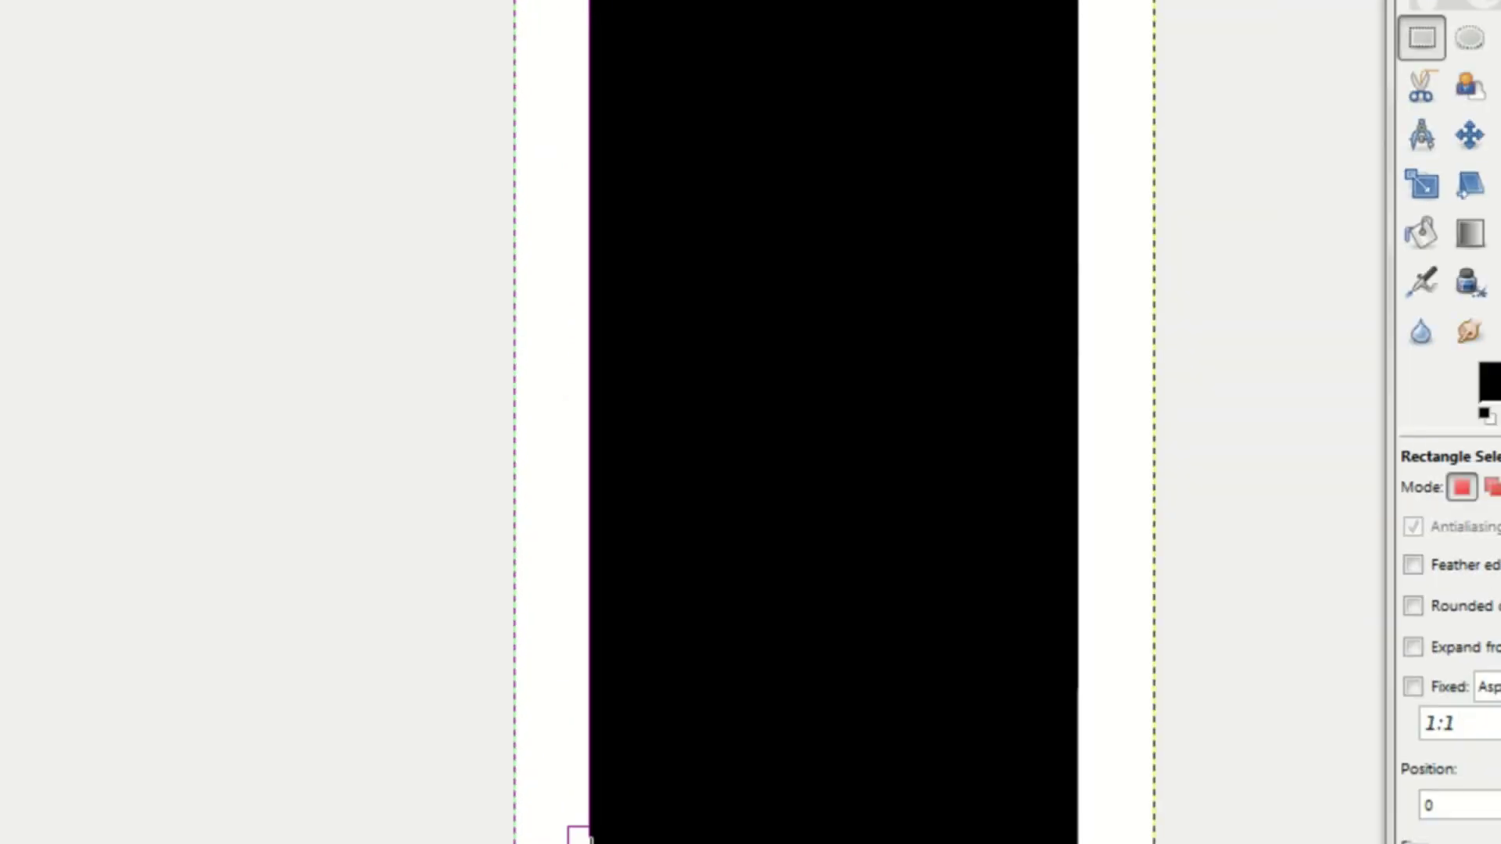
drag(577, 827, 585, 838)
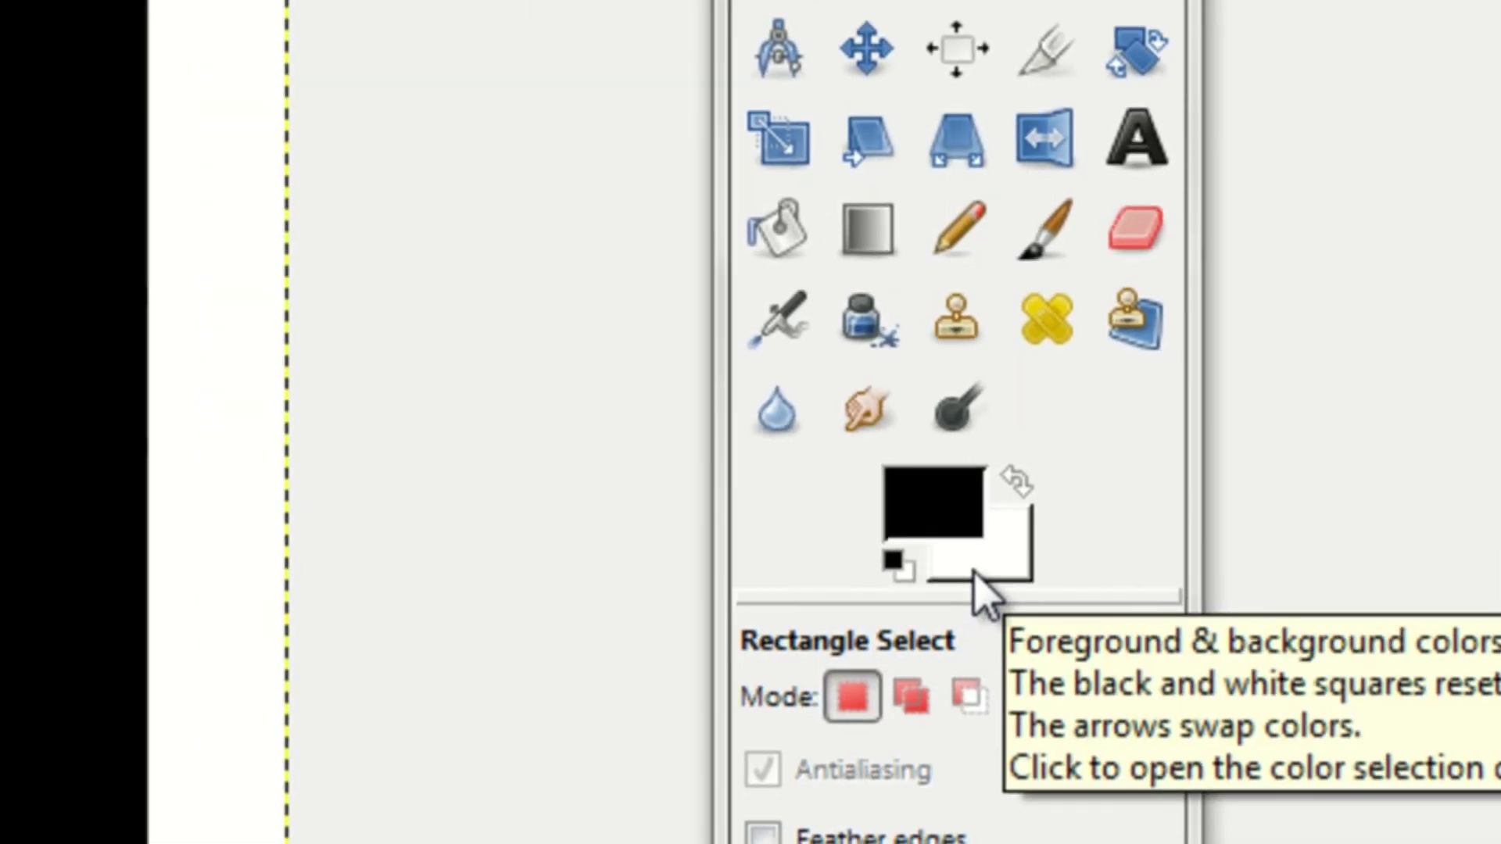
click(850, 571)
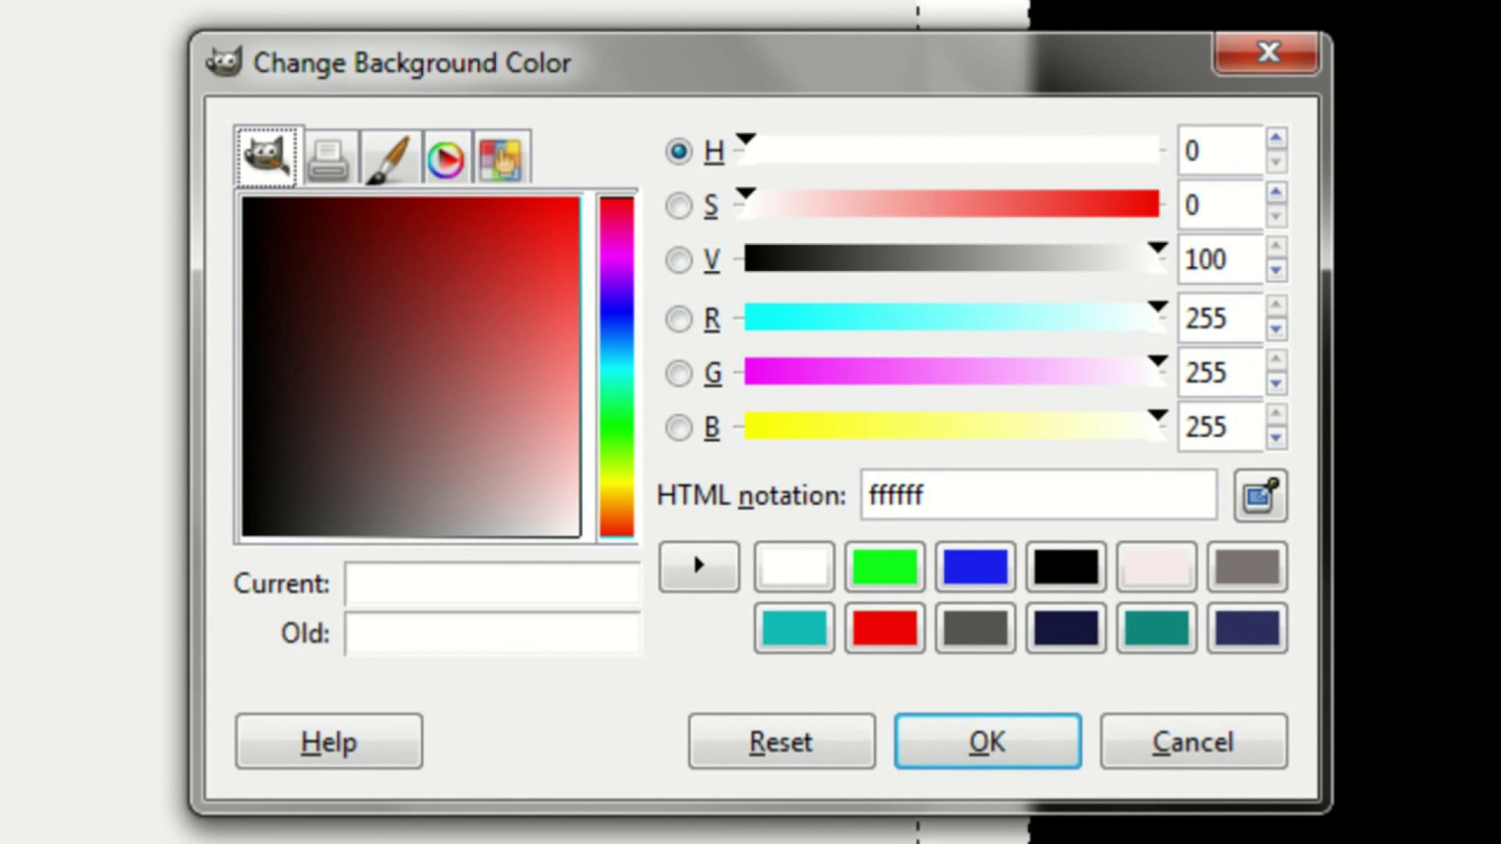
click(1185, 641)
click(1001, 744)
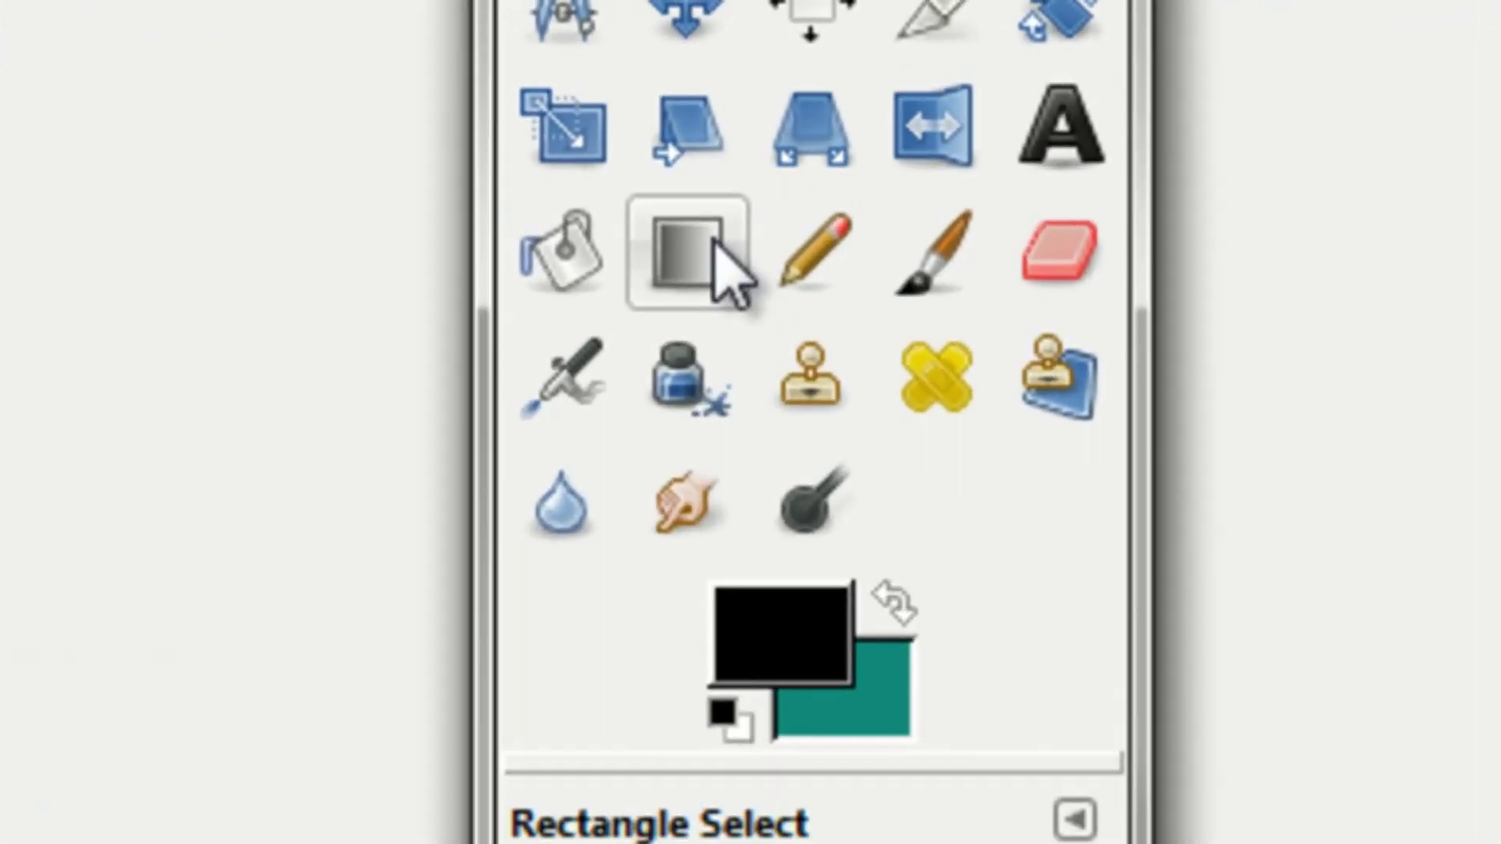
Step: Fill the left bar with a shaped Blend gradient, swapping colours and redrawing until teal glows mid-bar
click(897, 134)
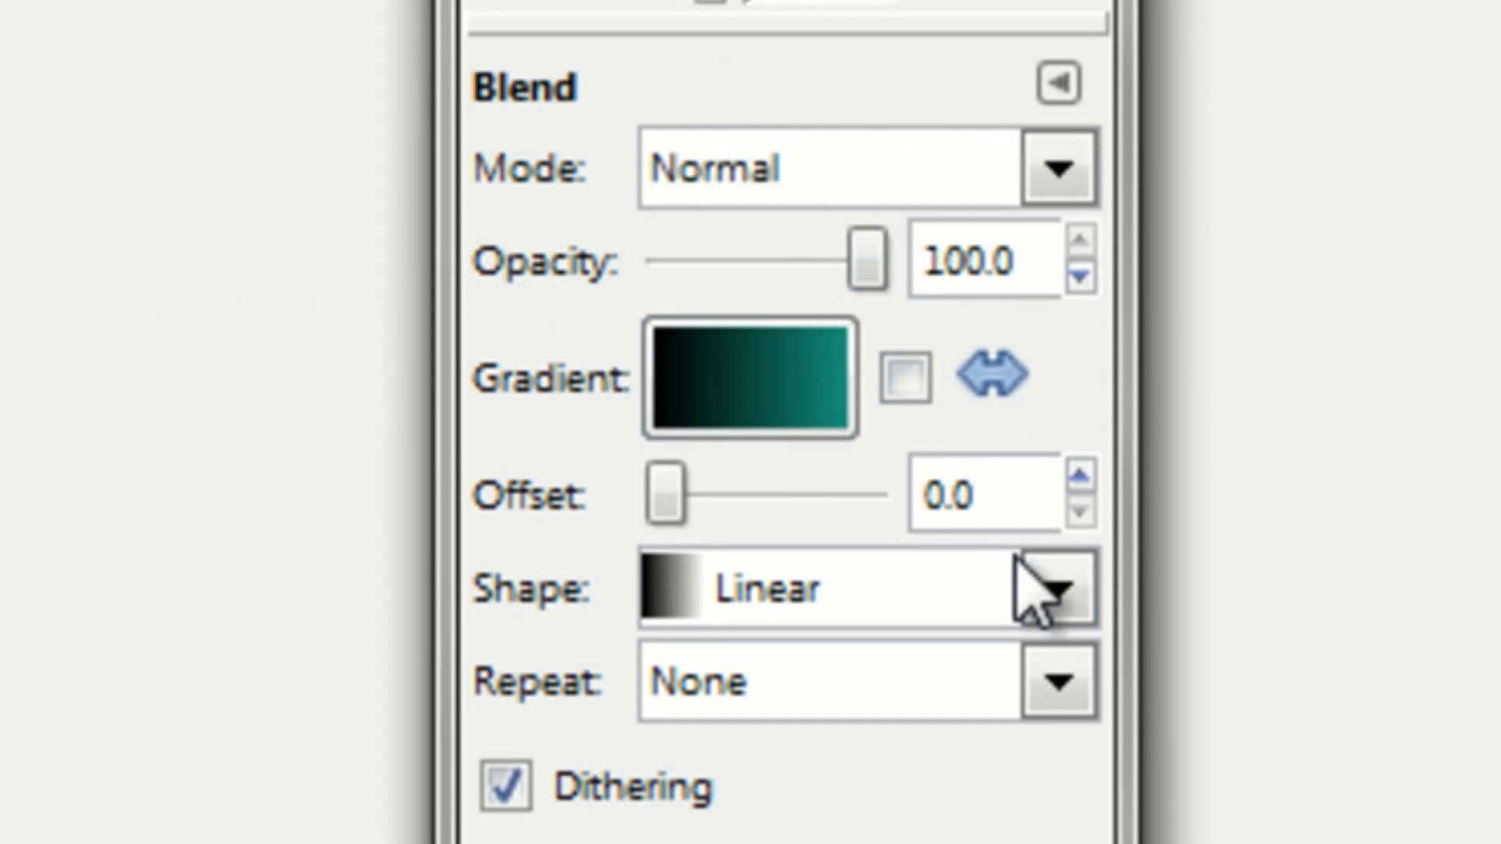
click(1056, 587)
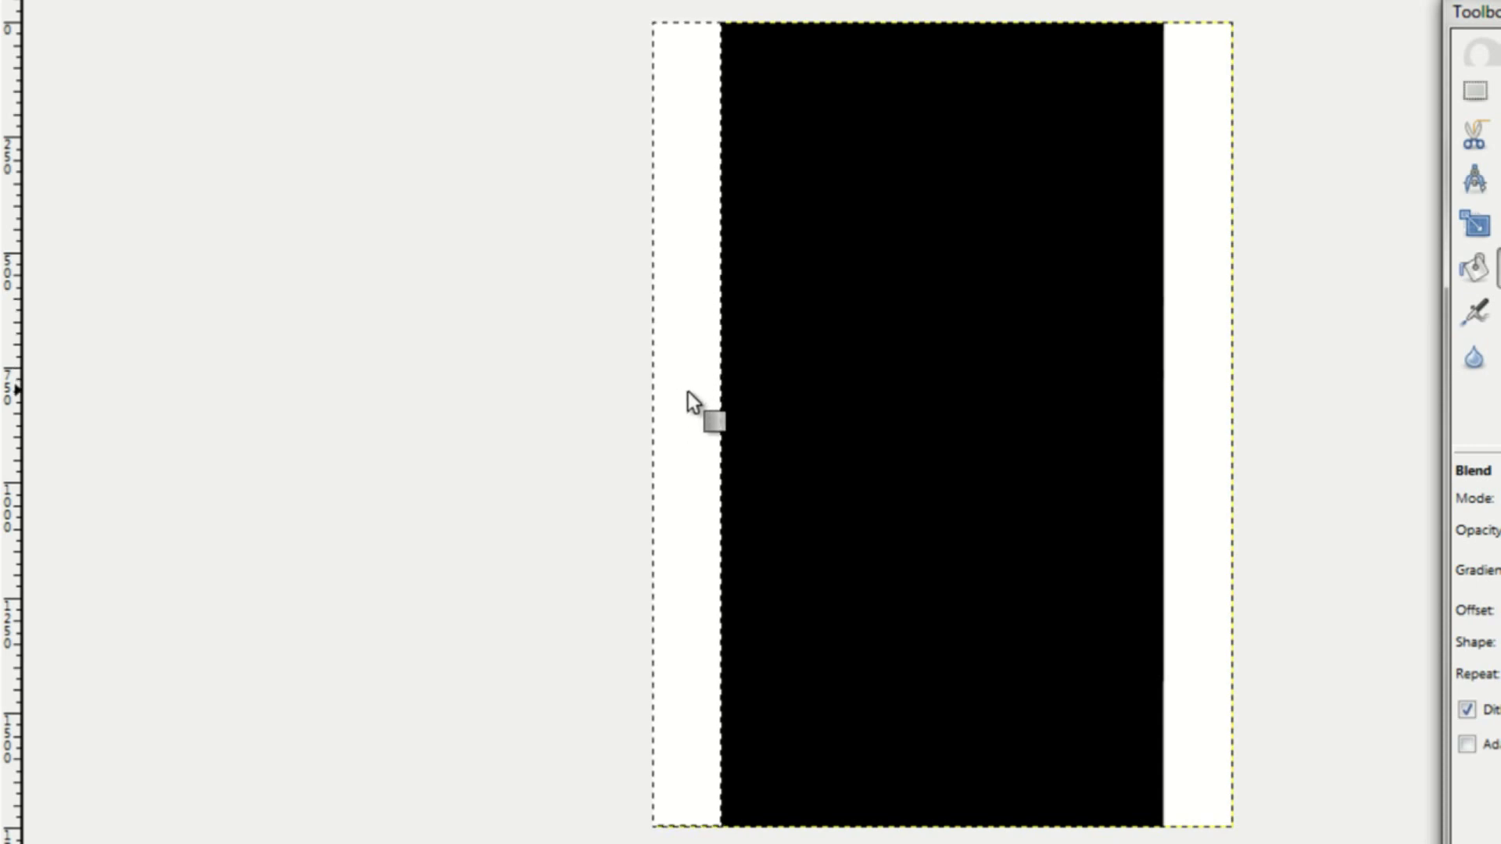
drag(683, 395, 494, 12)
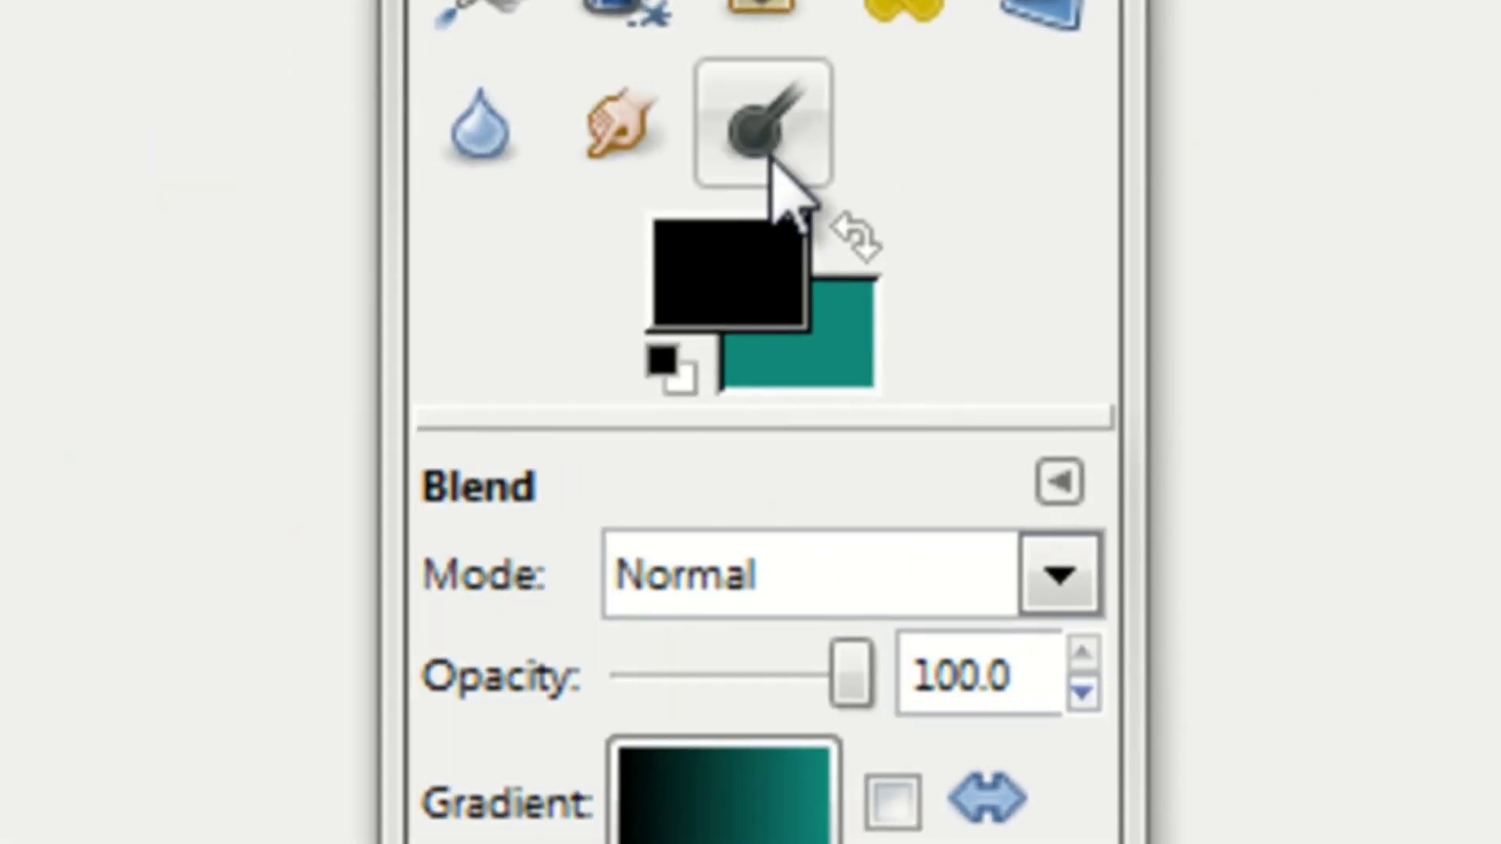
click(858, 239)
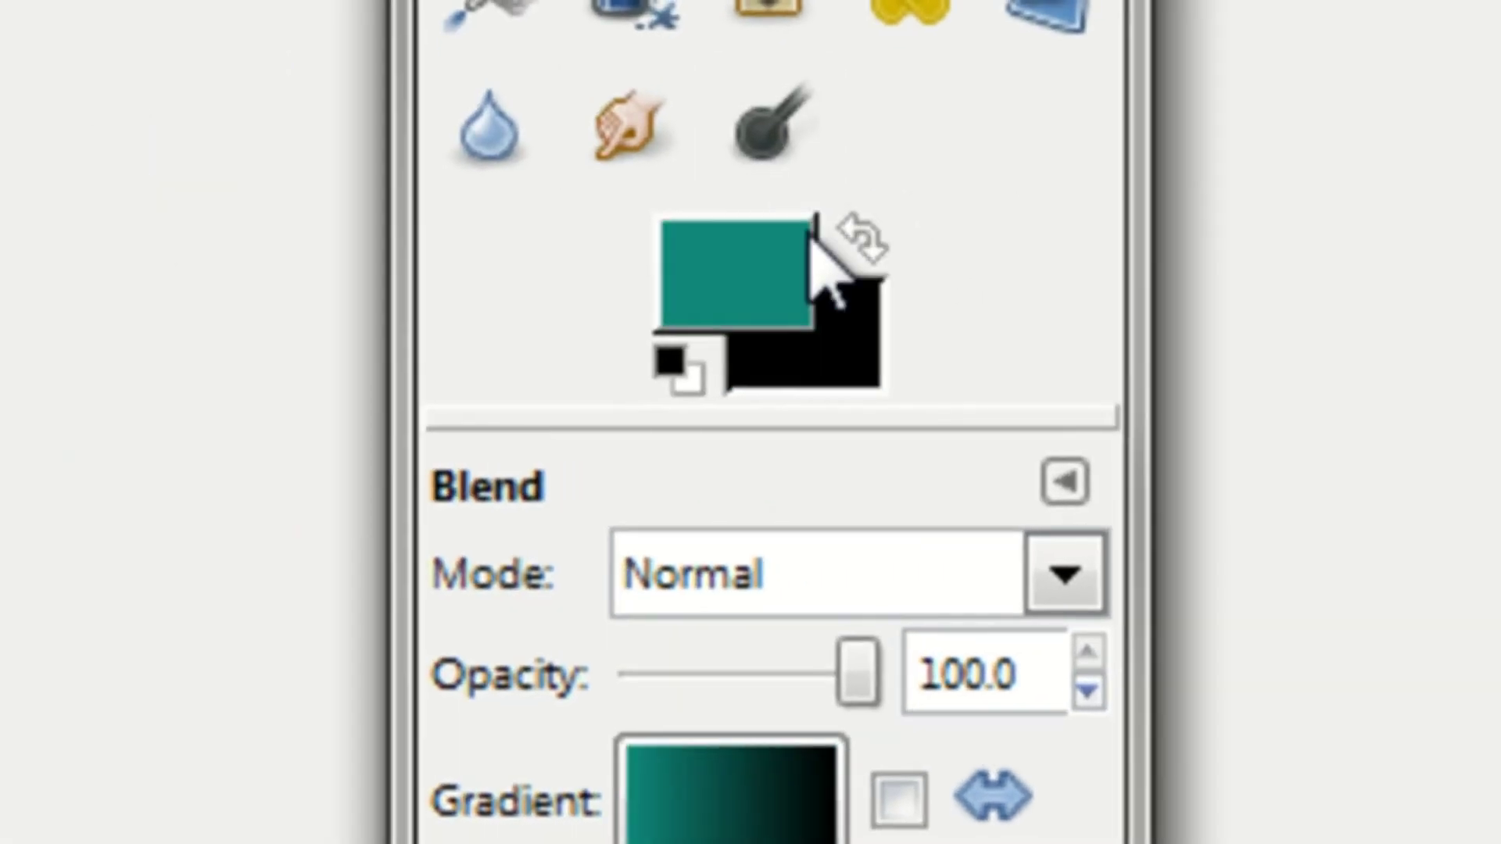
drag(692, 393, 482, 30)
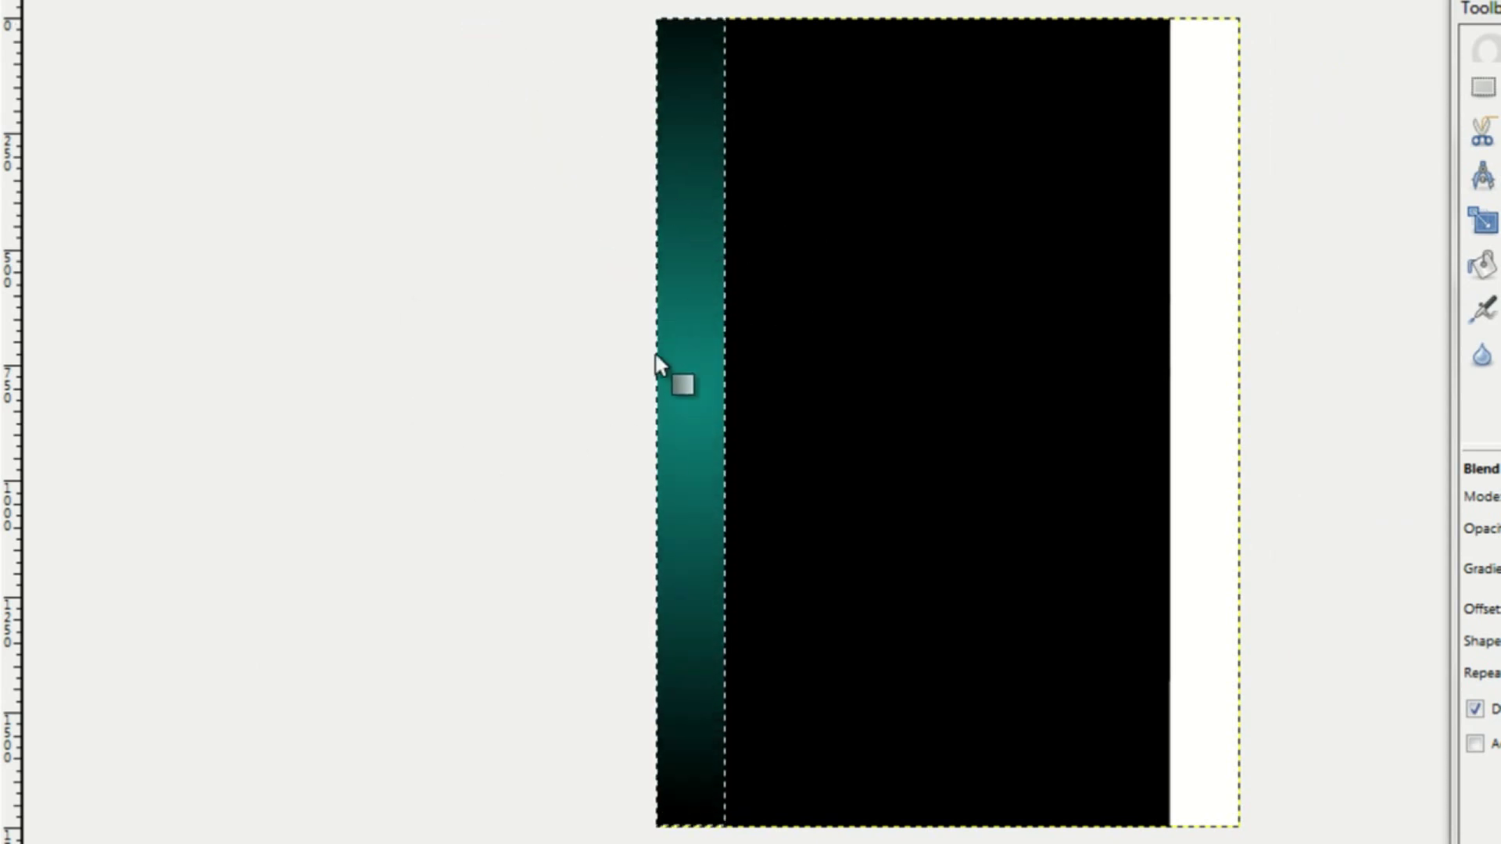
drag(689, 378, 508, 123)
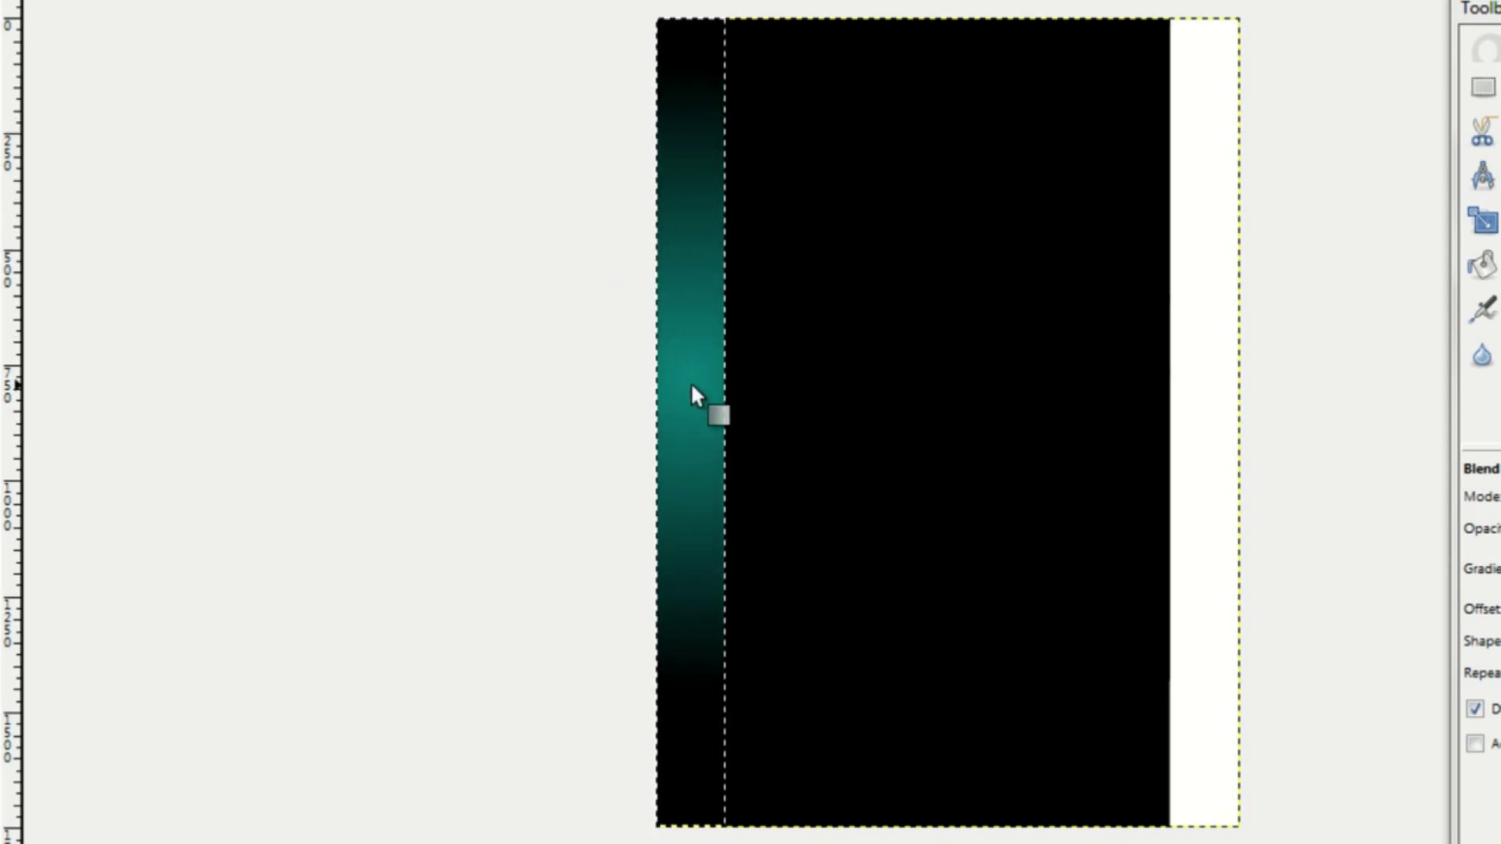
drag(691, 383, 452, 144)
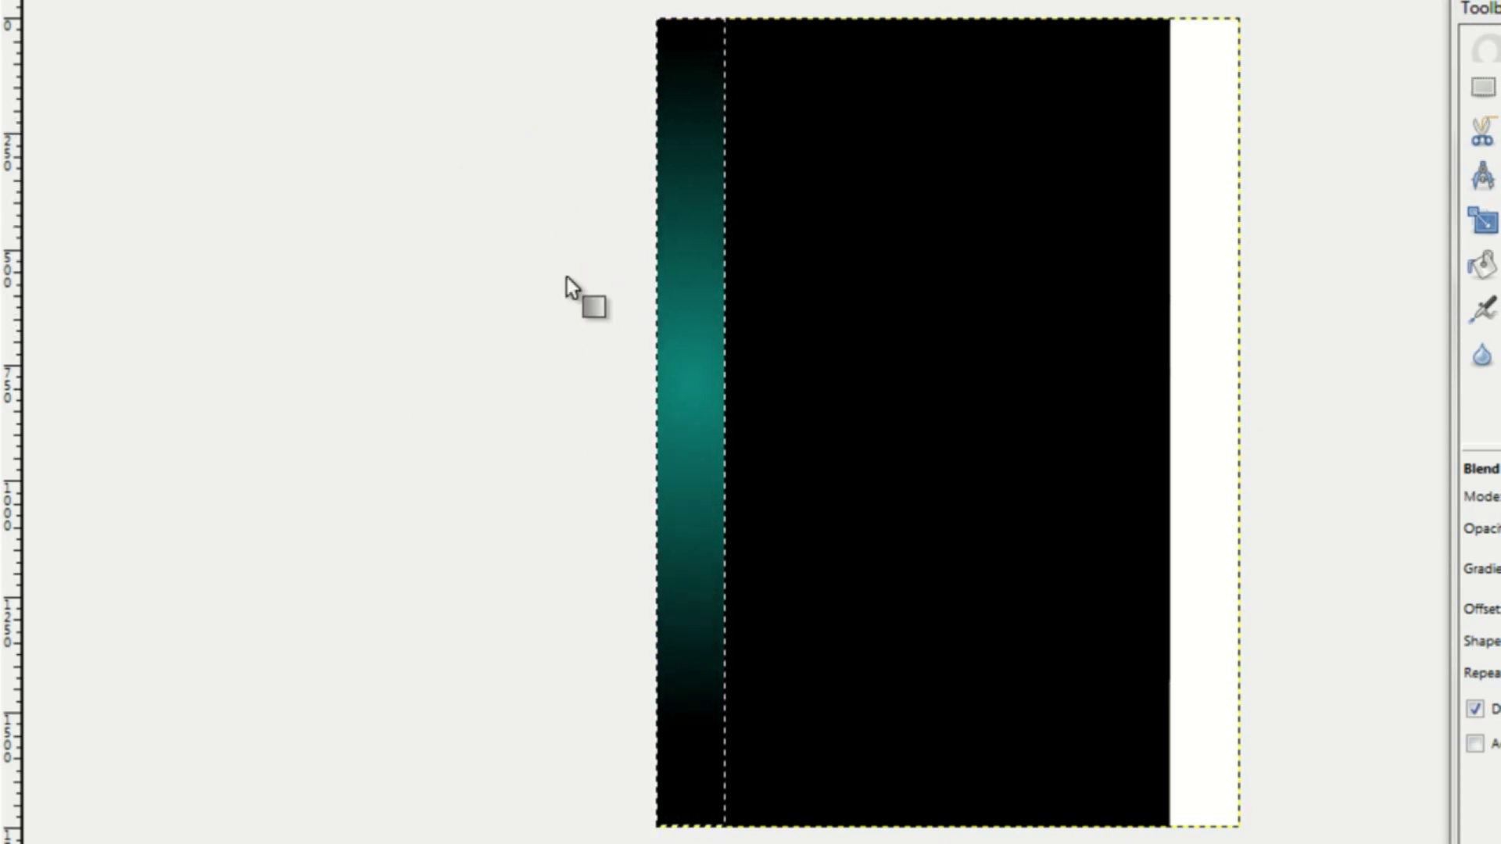
drag(690, 421, 460, 166)
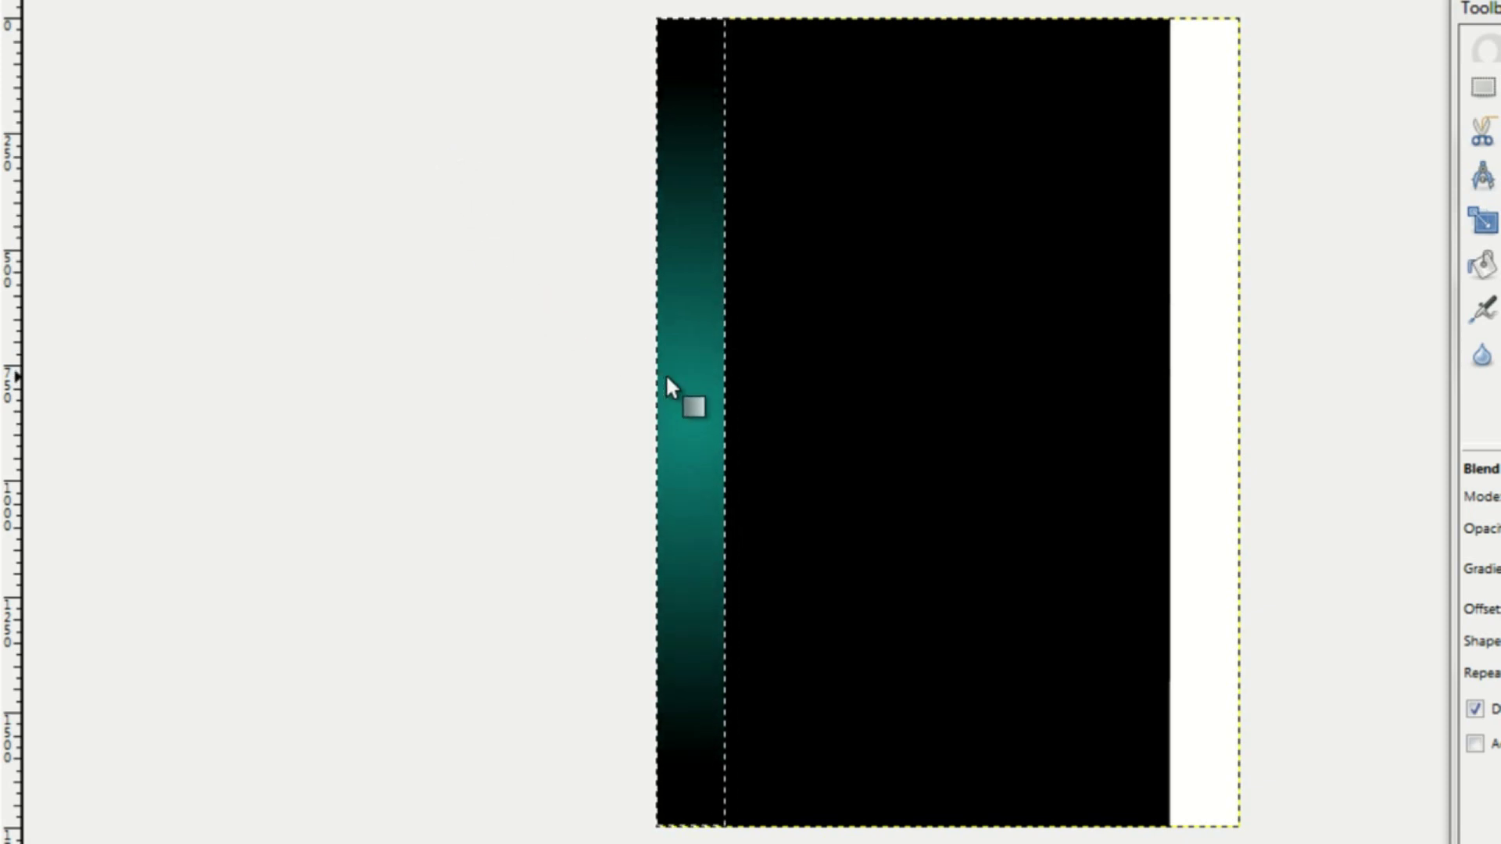
drag(687, 362, 570, 157)
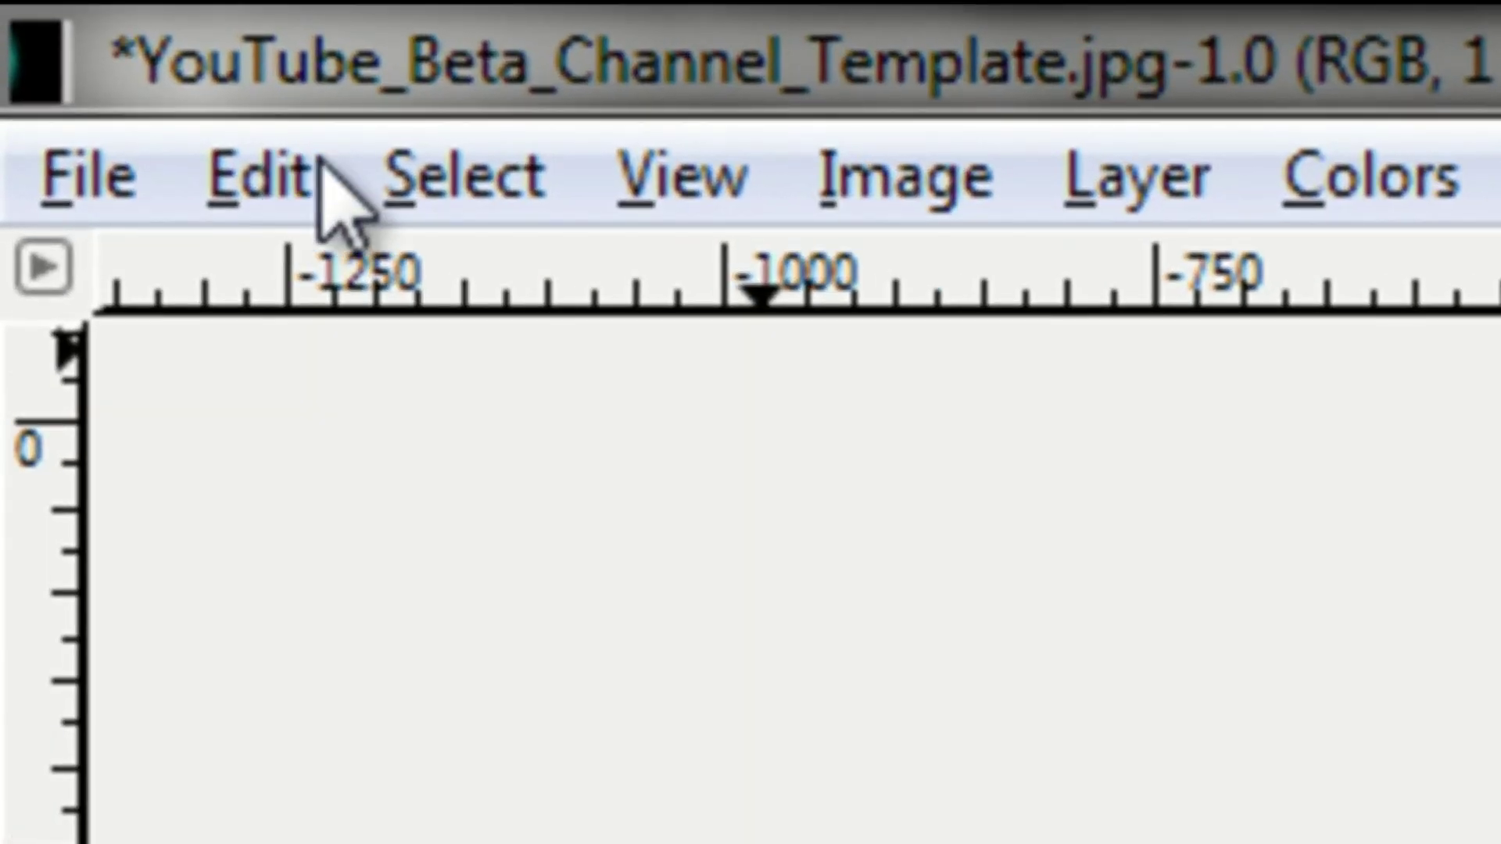
Step: Deselect, then draw a narrow rectangle selection down the image's right edge
click(425, 184)
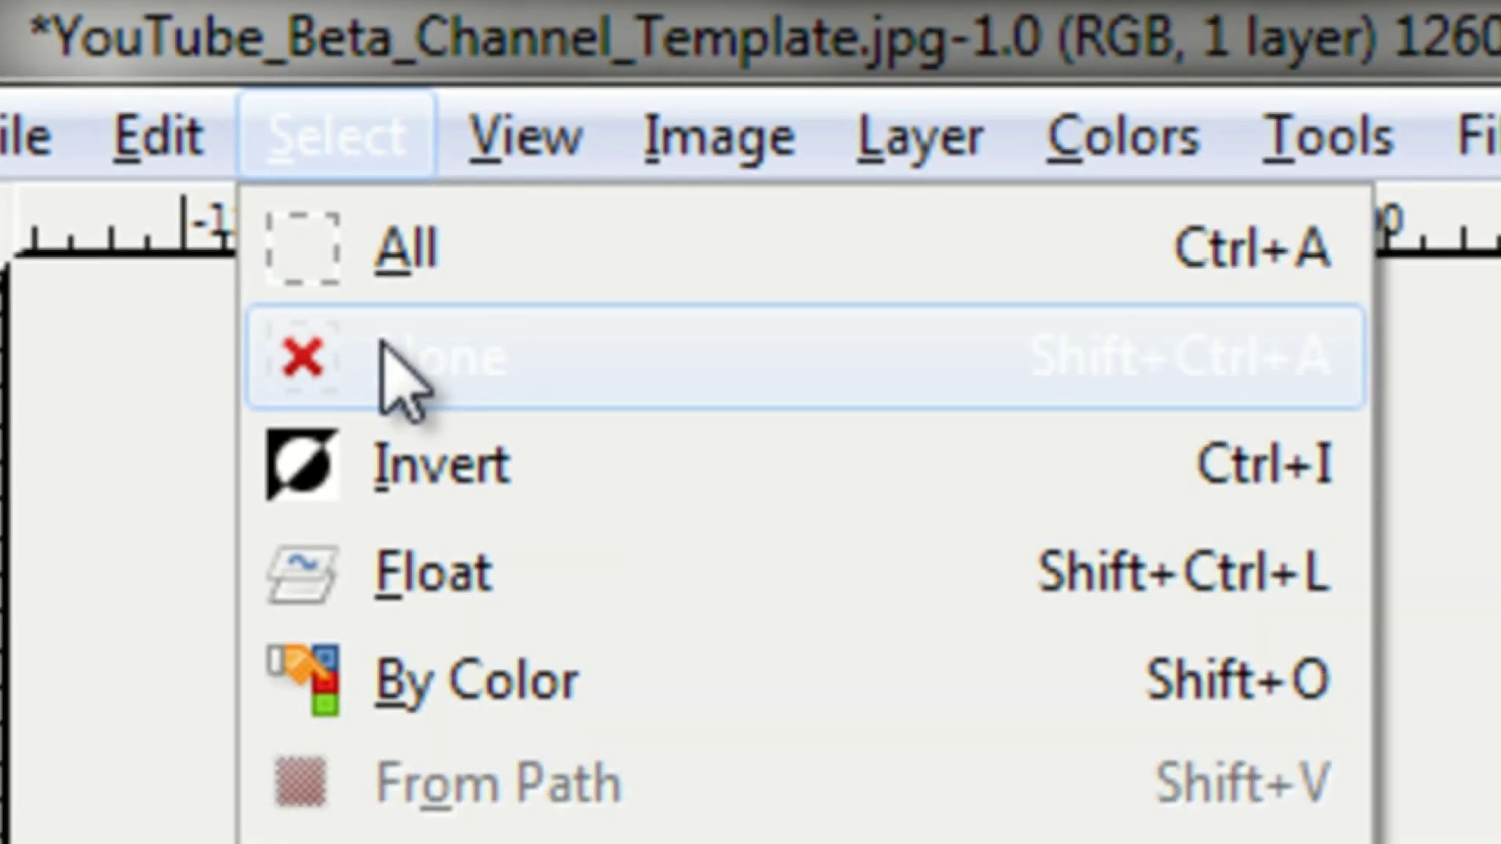
click(428, 429)
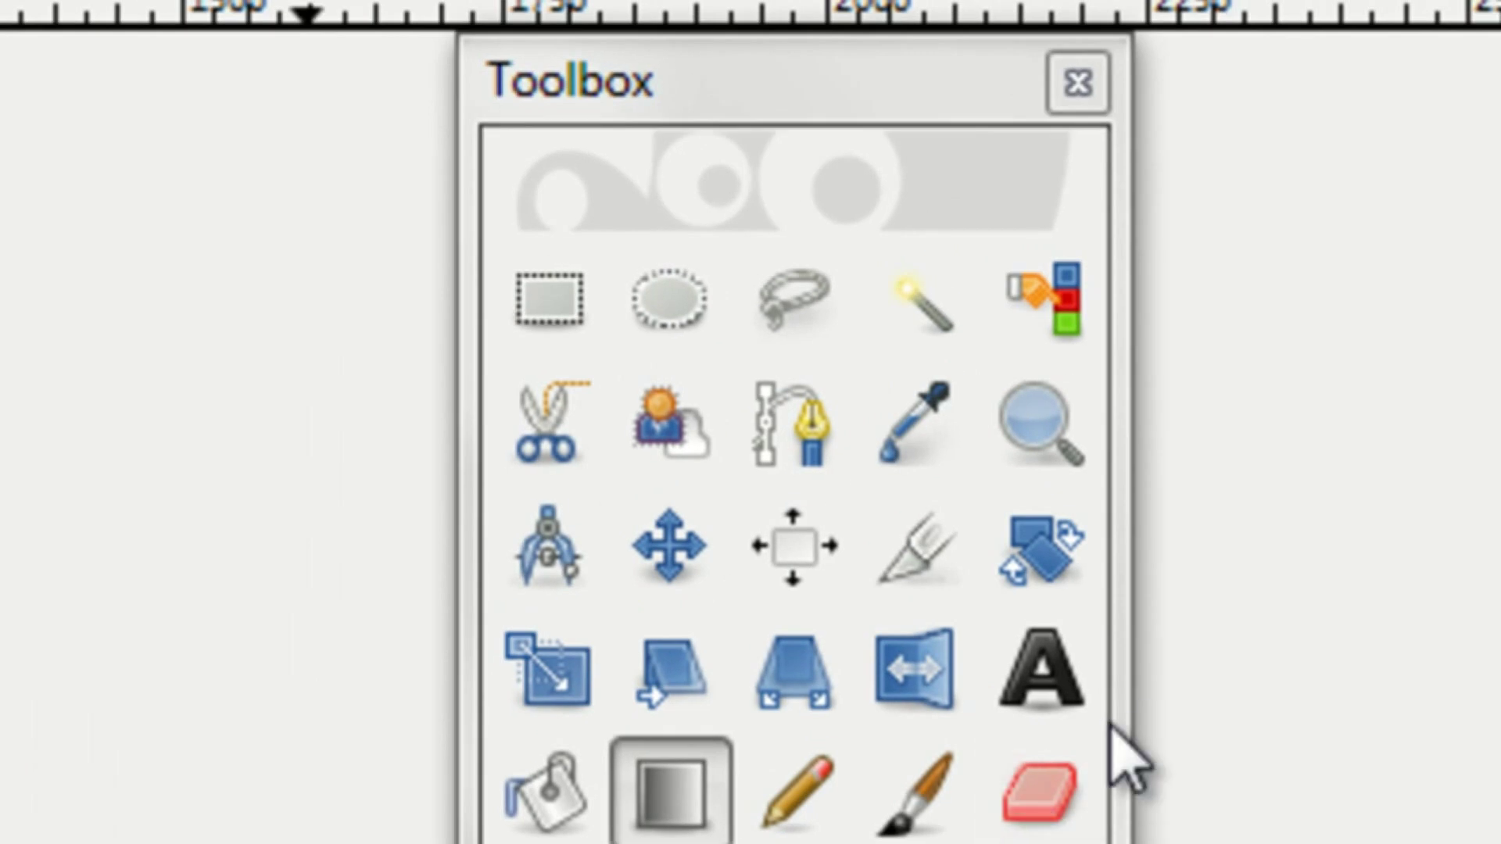
click(692, 801)
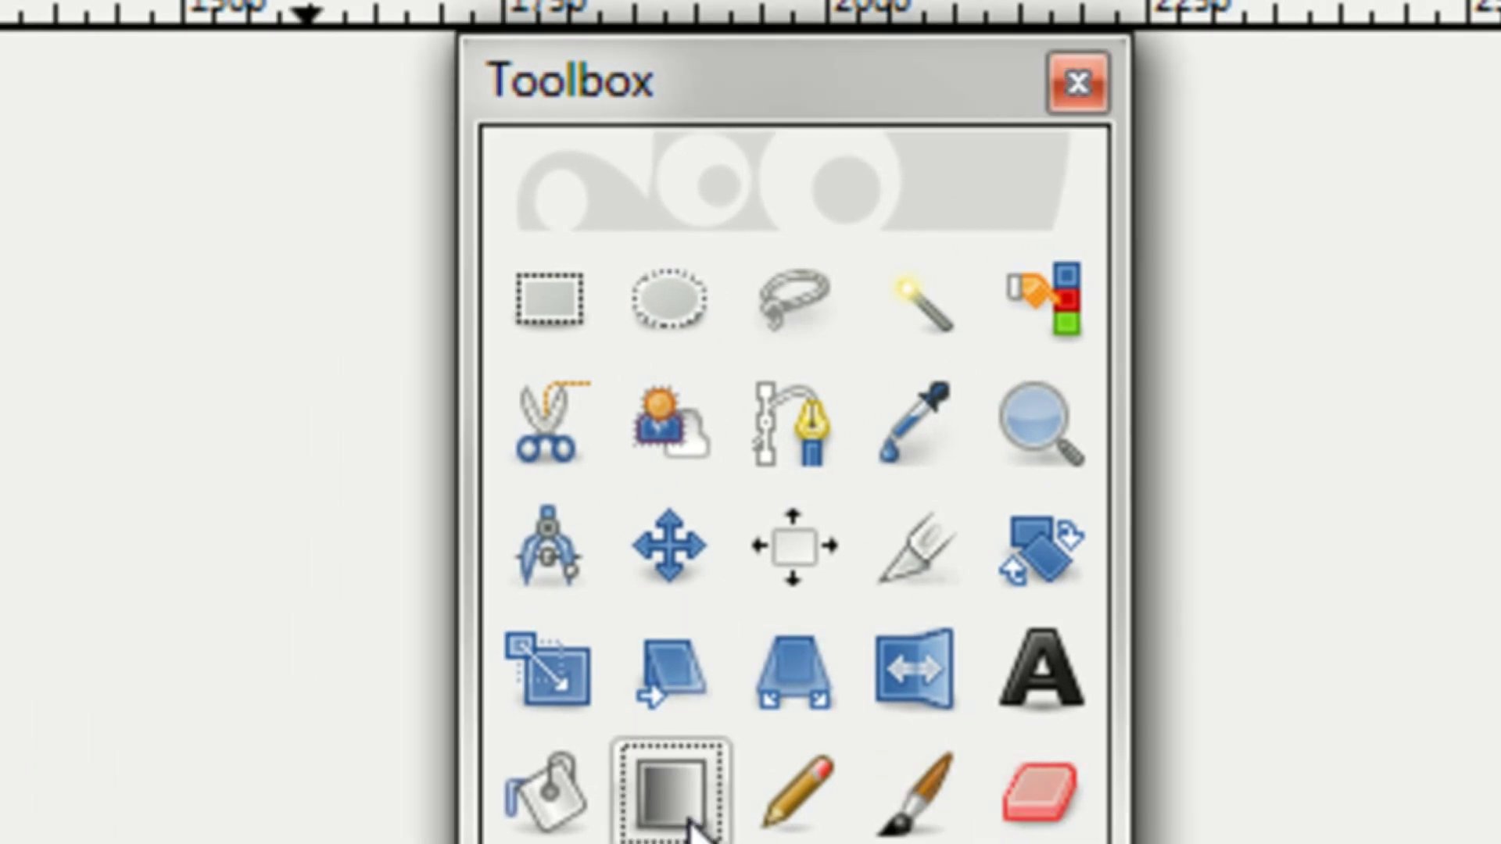
click(594, 329)
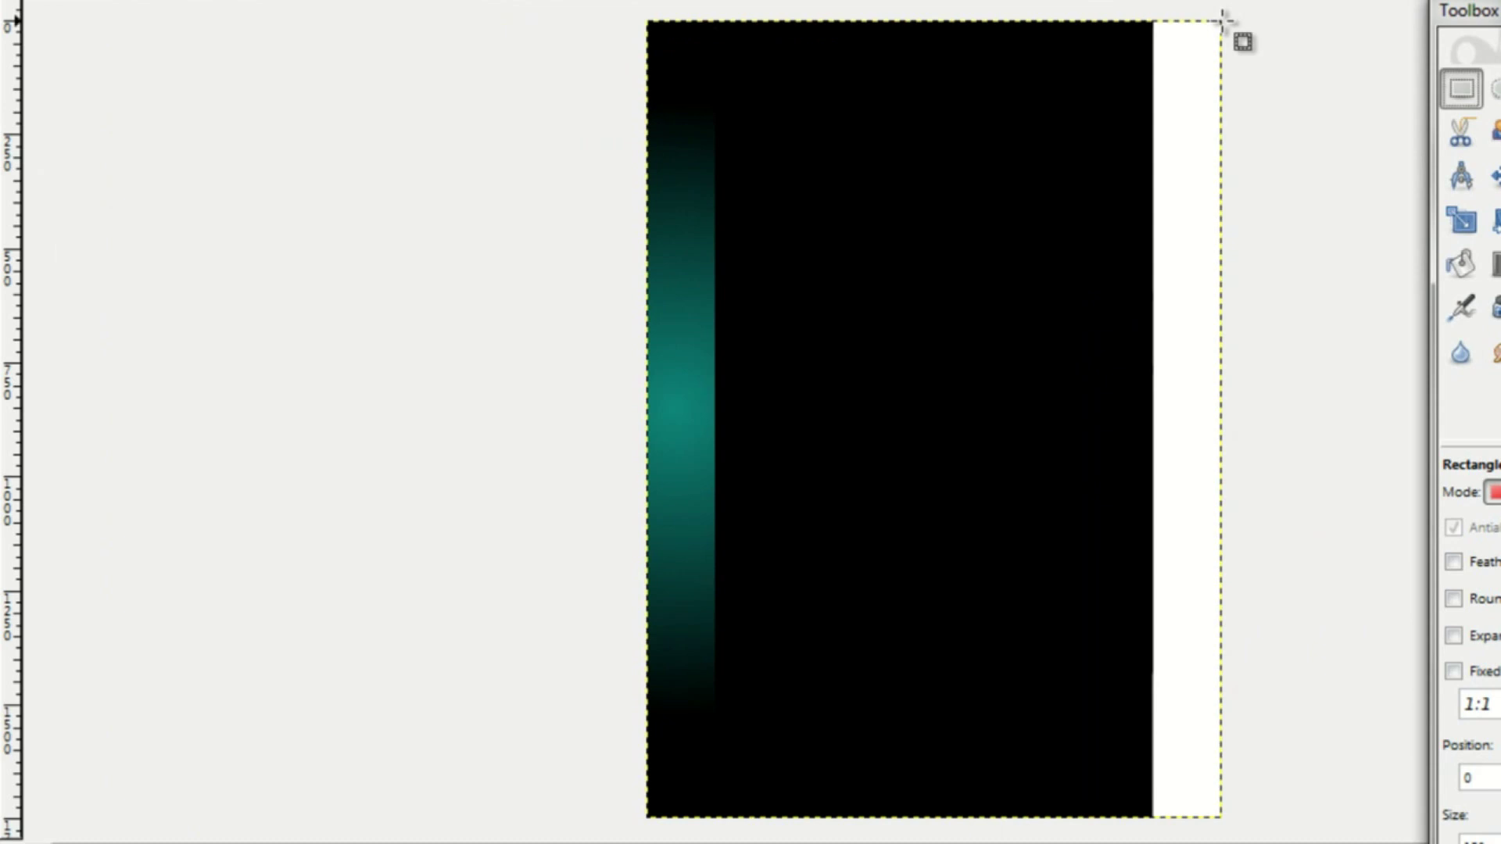
drag(1221, 18, 1169, 263)
click(1209, 336)
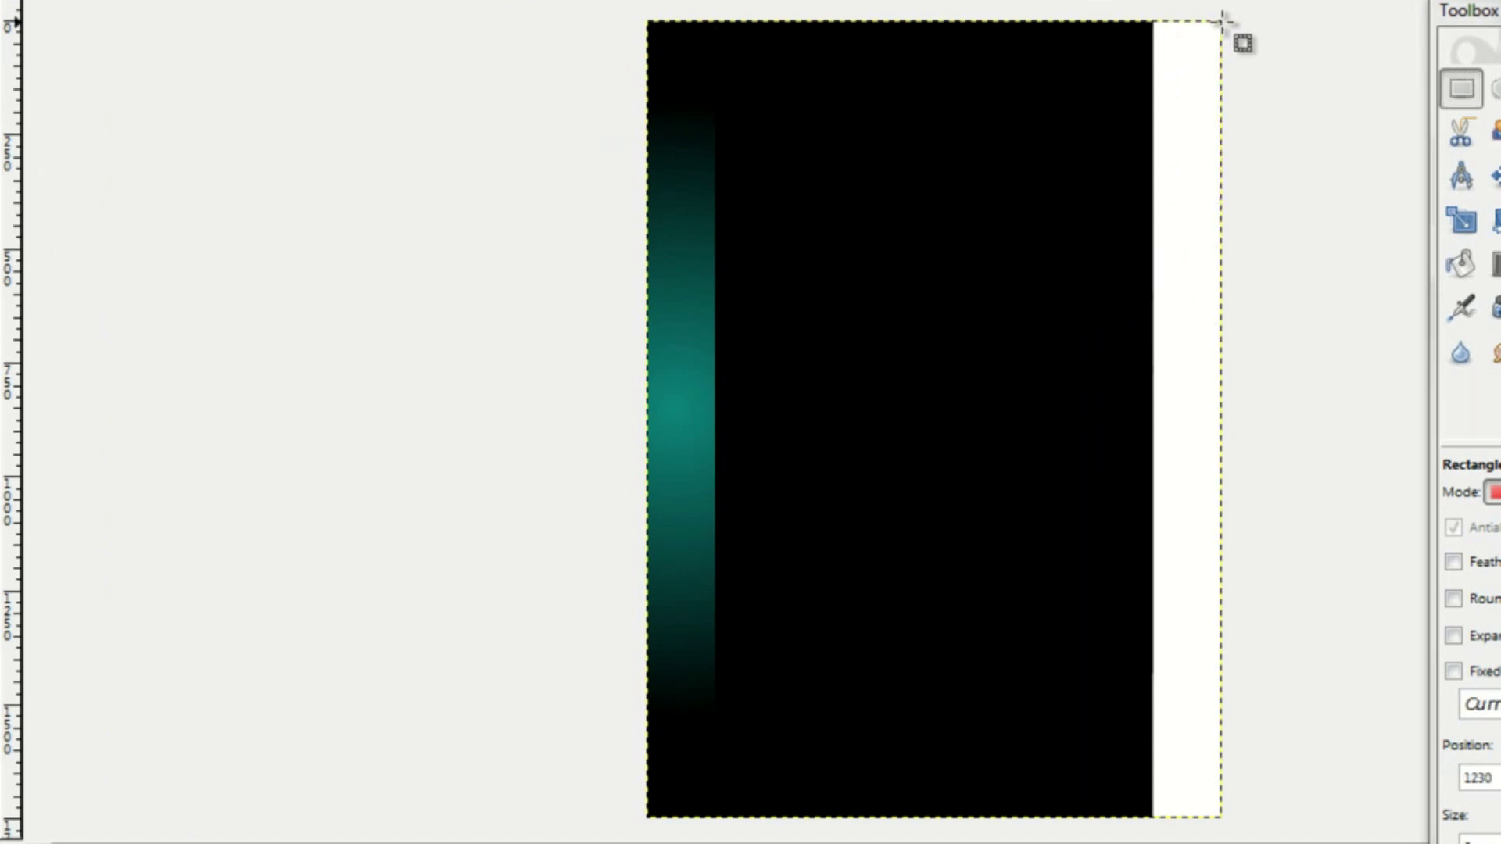
drag(1223, 19, 1207, 128)
click(1193, 194)
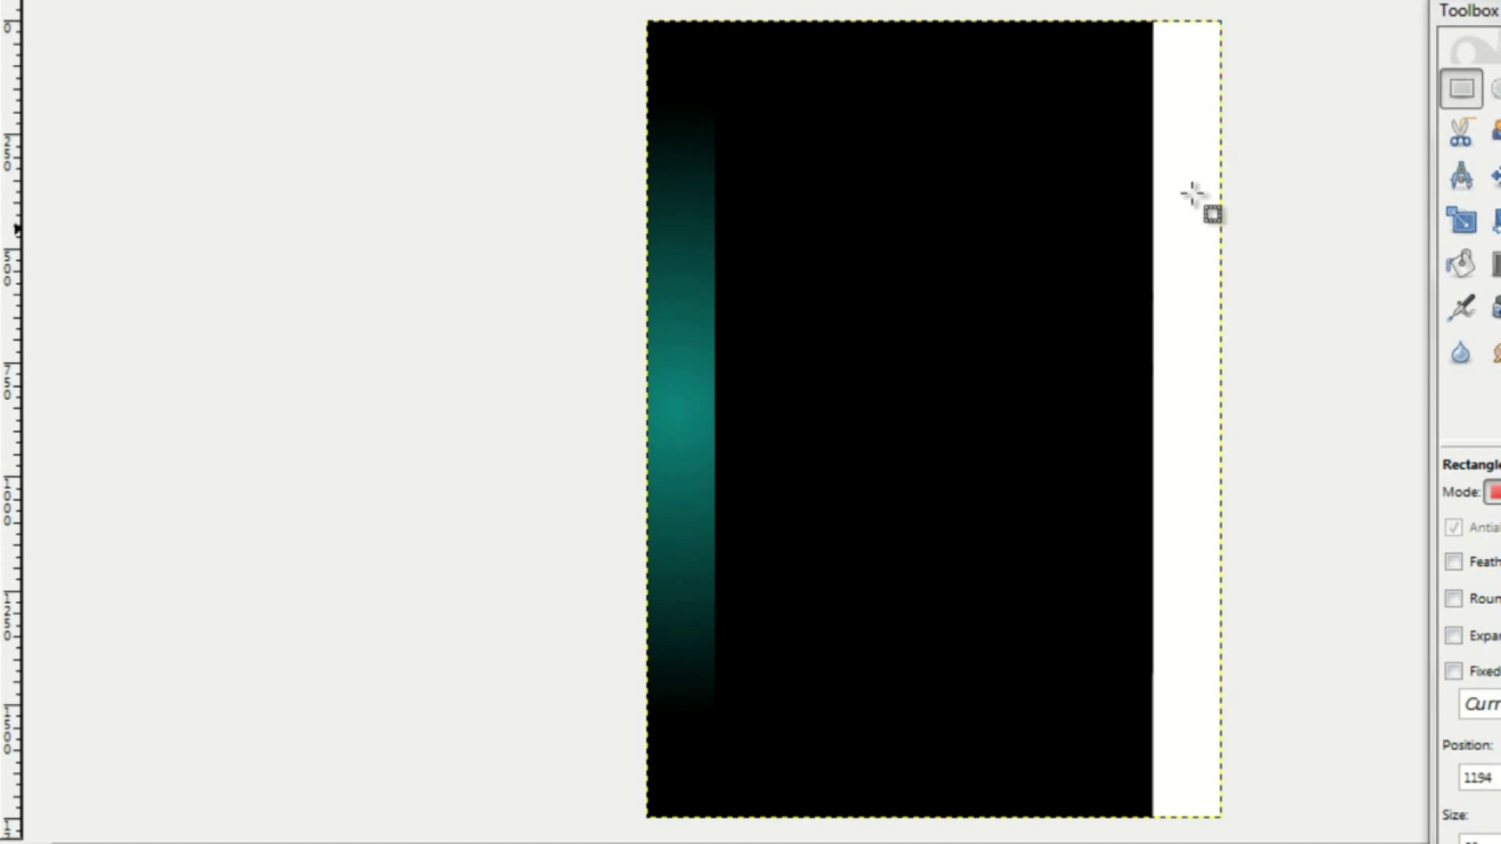
drag(1184, 817, 1152, 816)
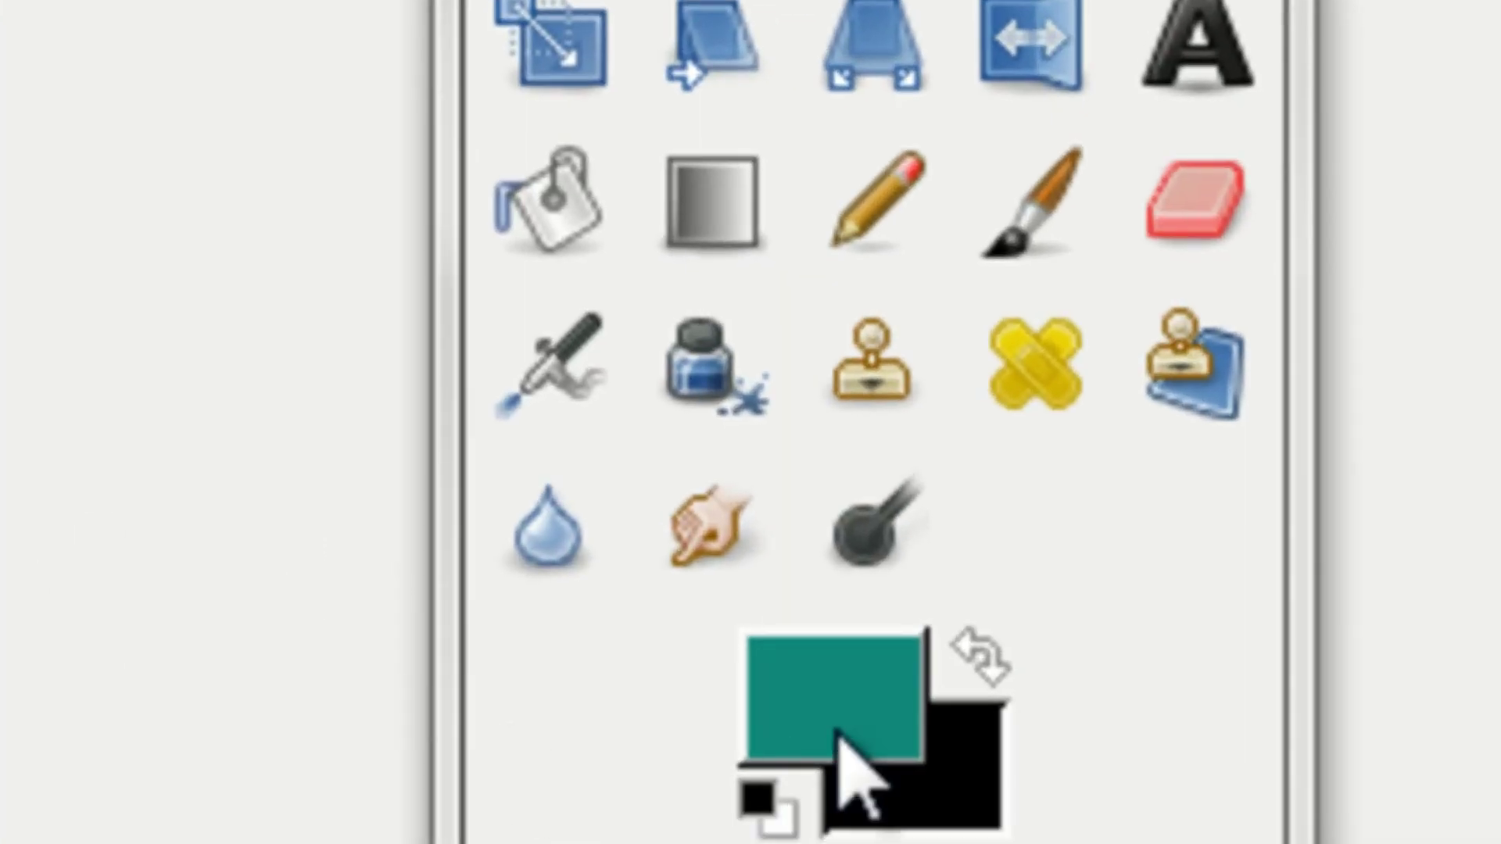
Step: Fill the right strip with the matching teal Blend gradient and remove the selection
click(739, 178)
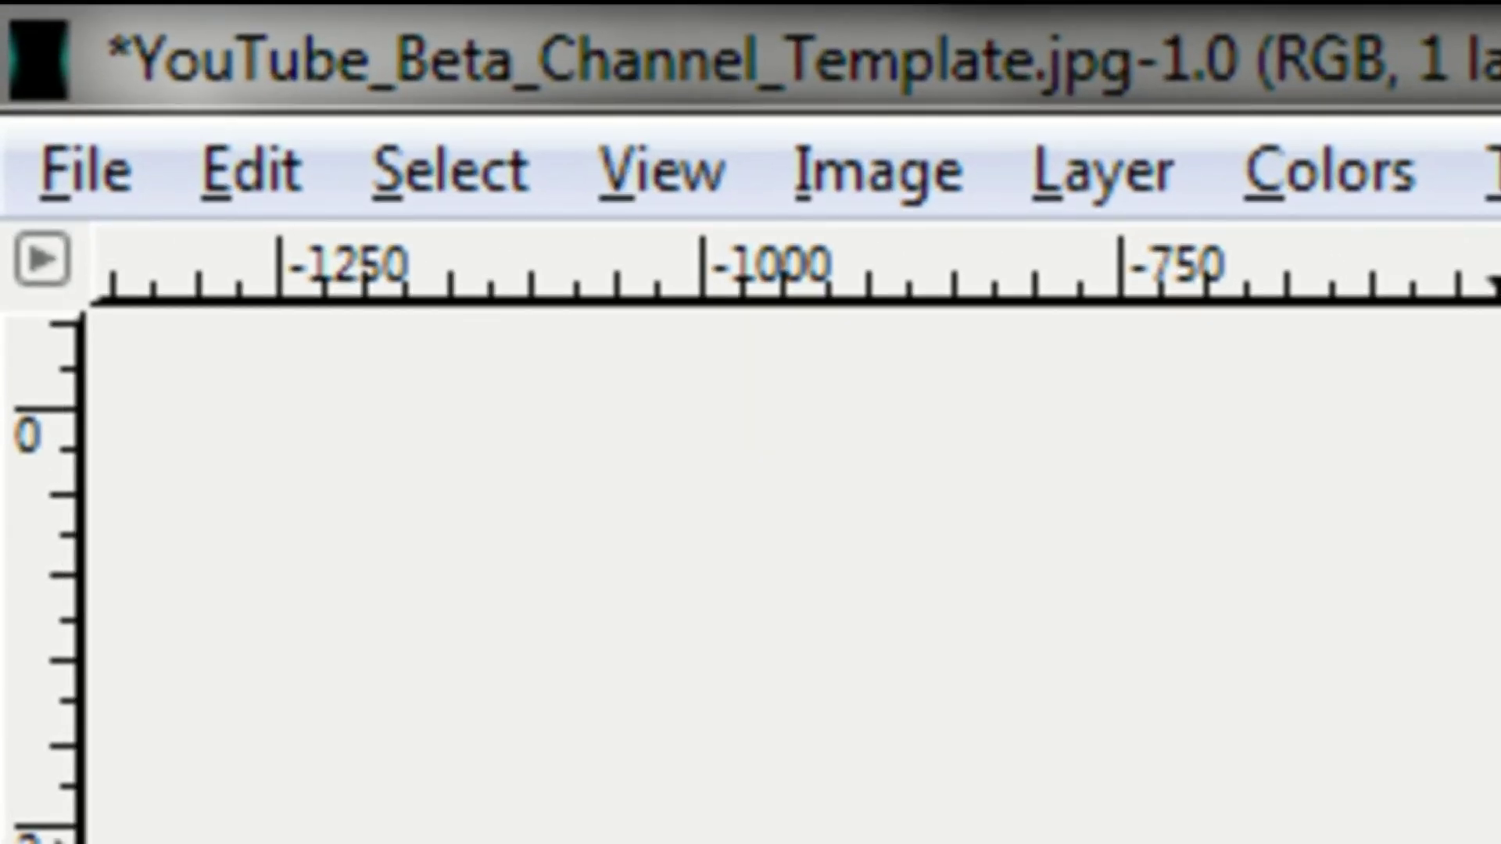
click(476, 181)
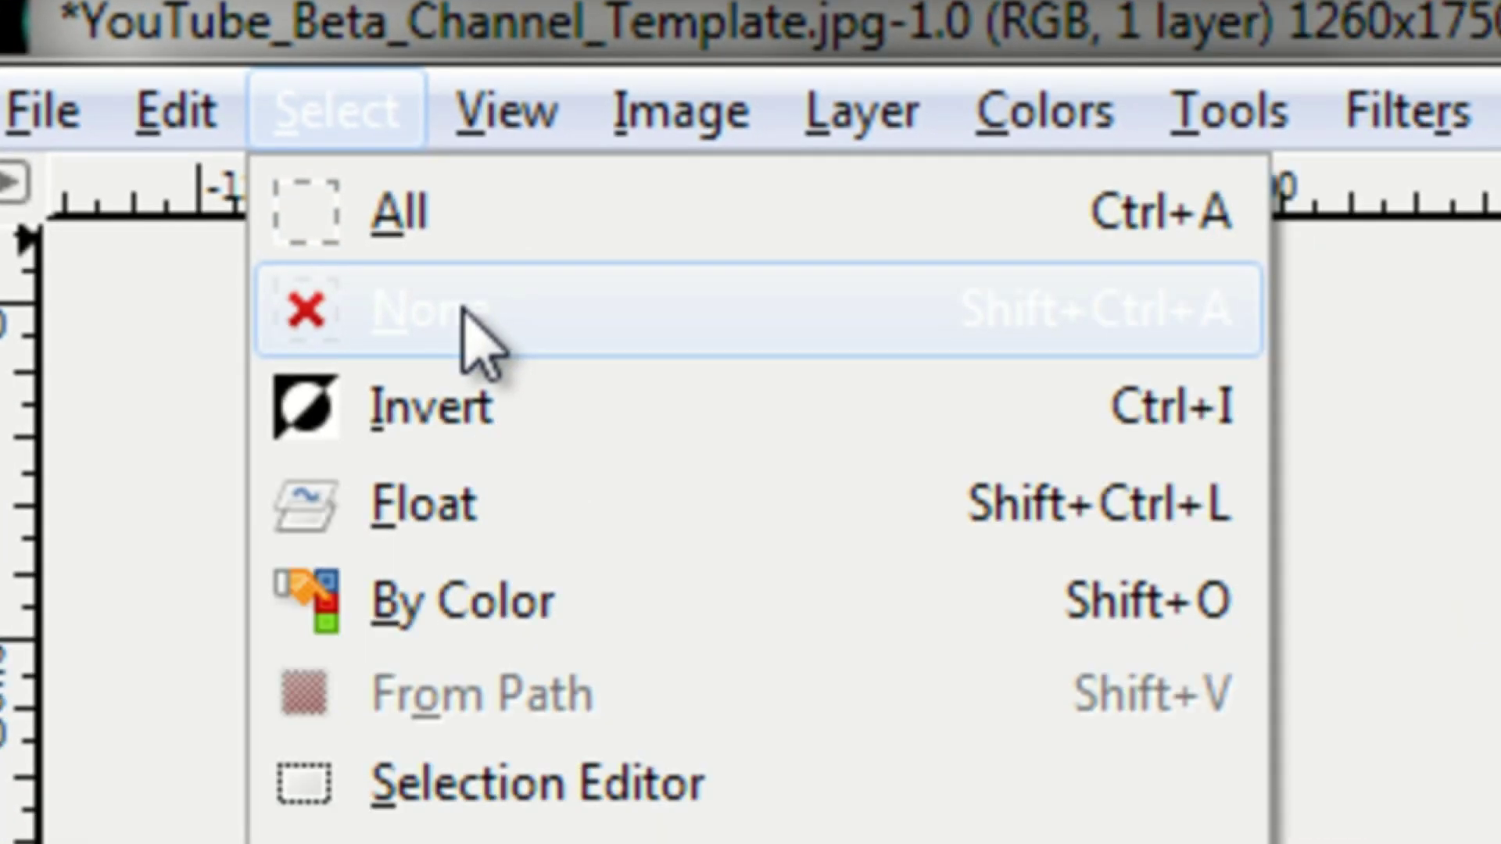
click(473, 328)
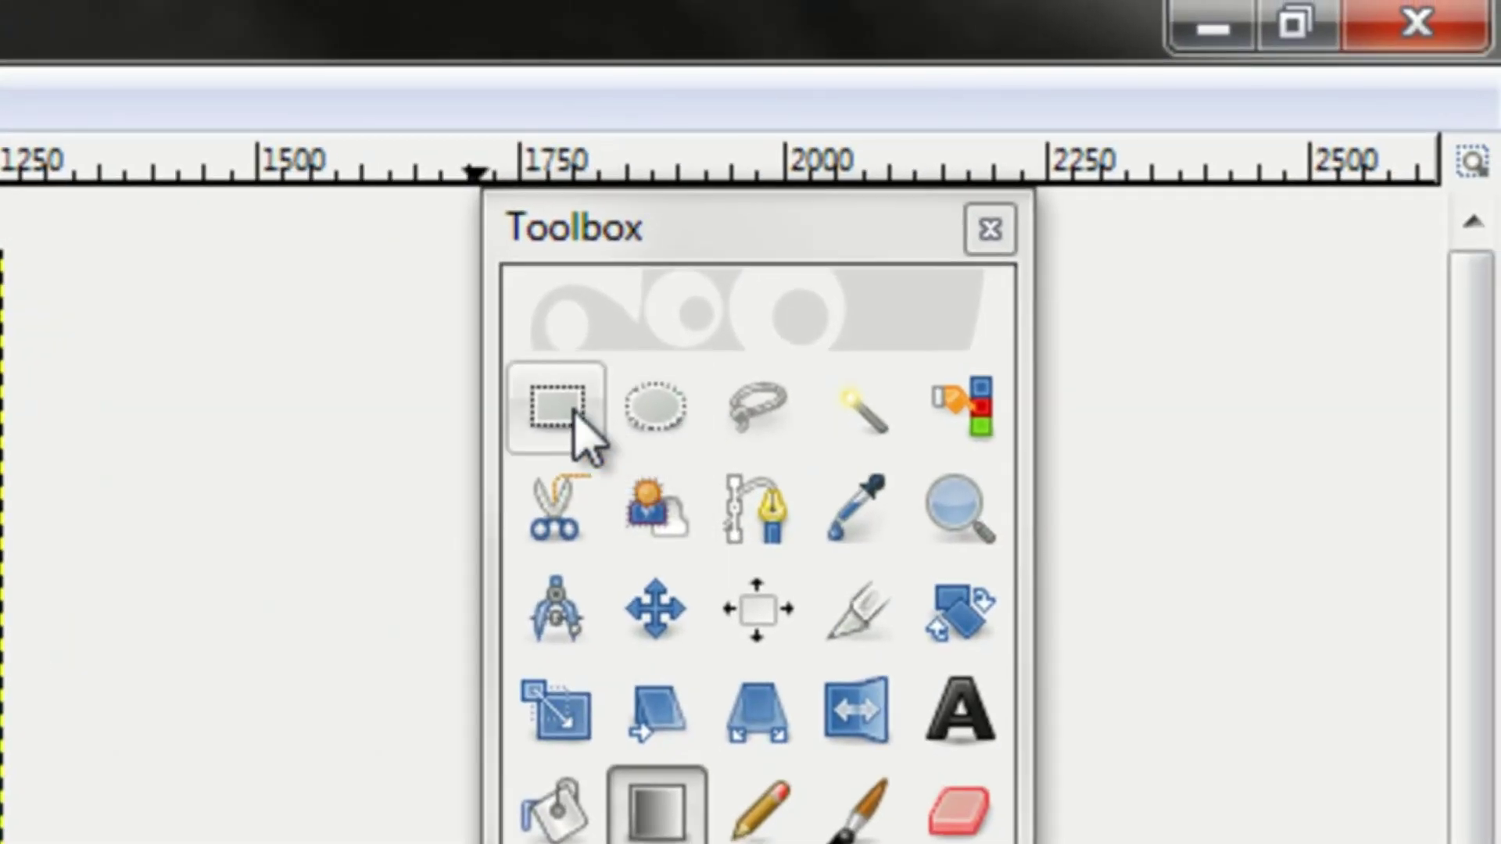
click(574, 411)
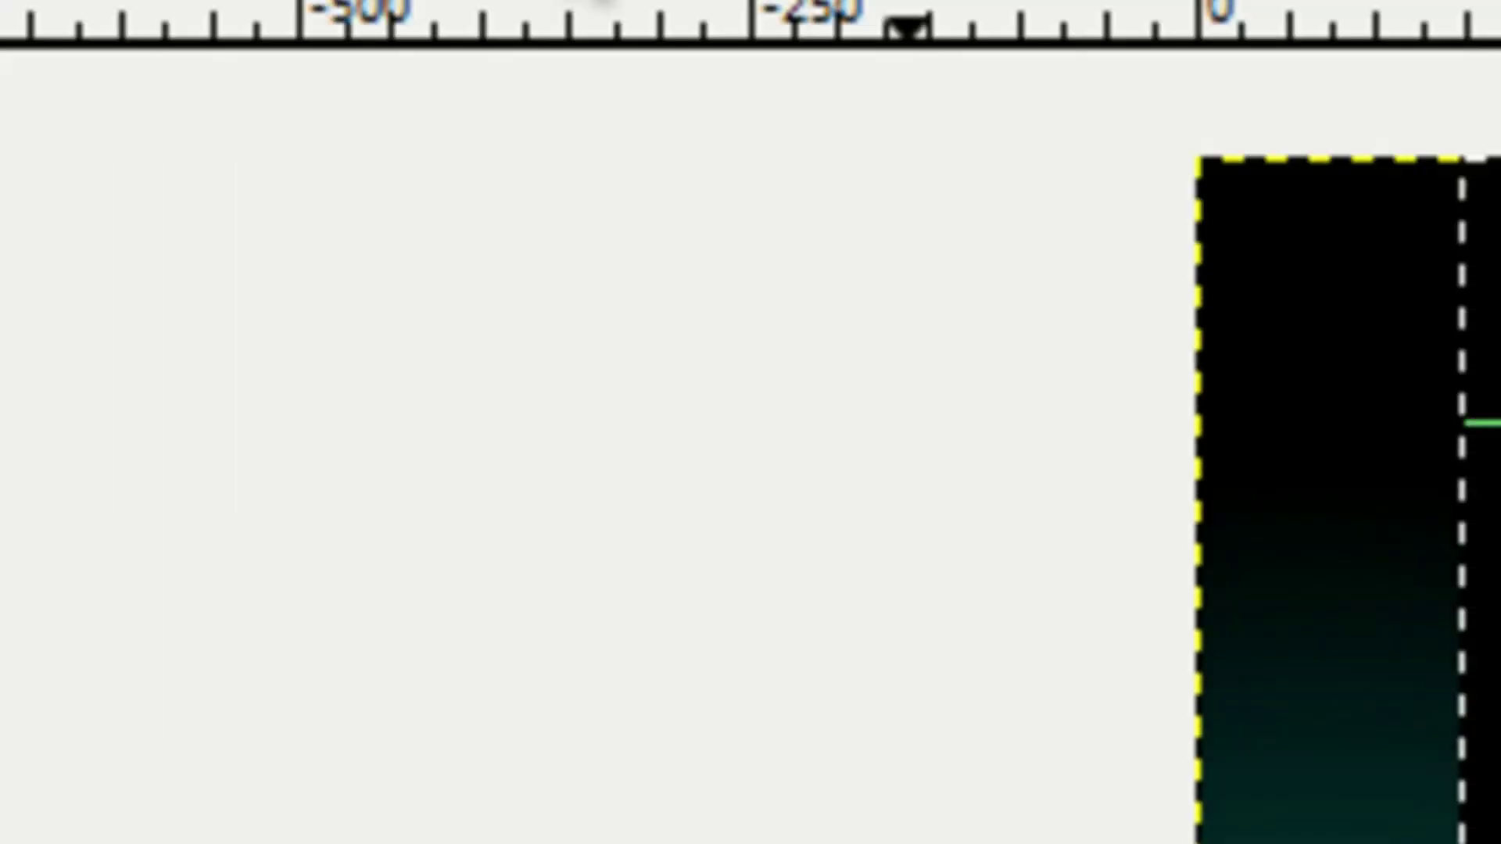
click(633, 186)
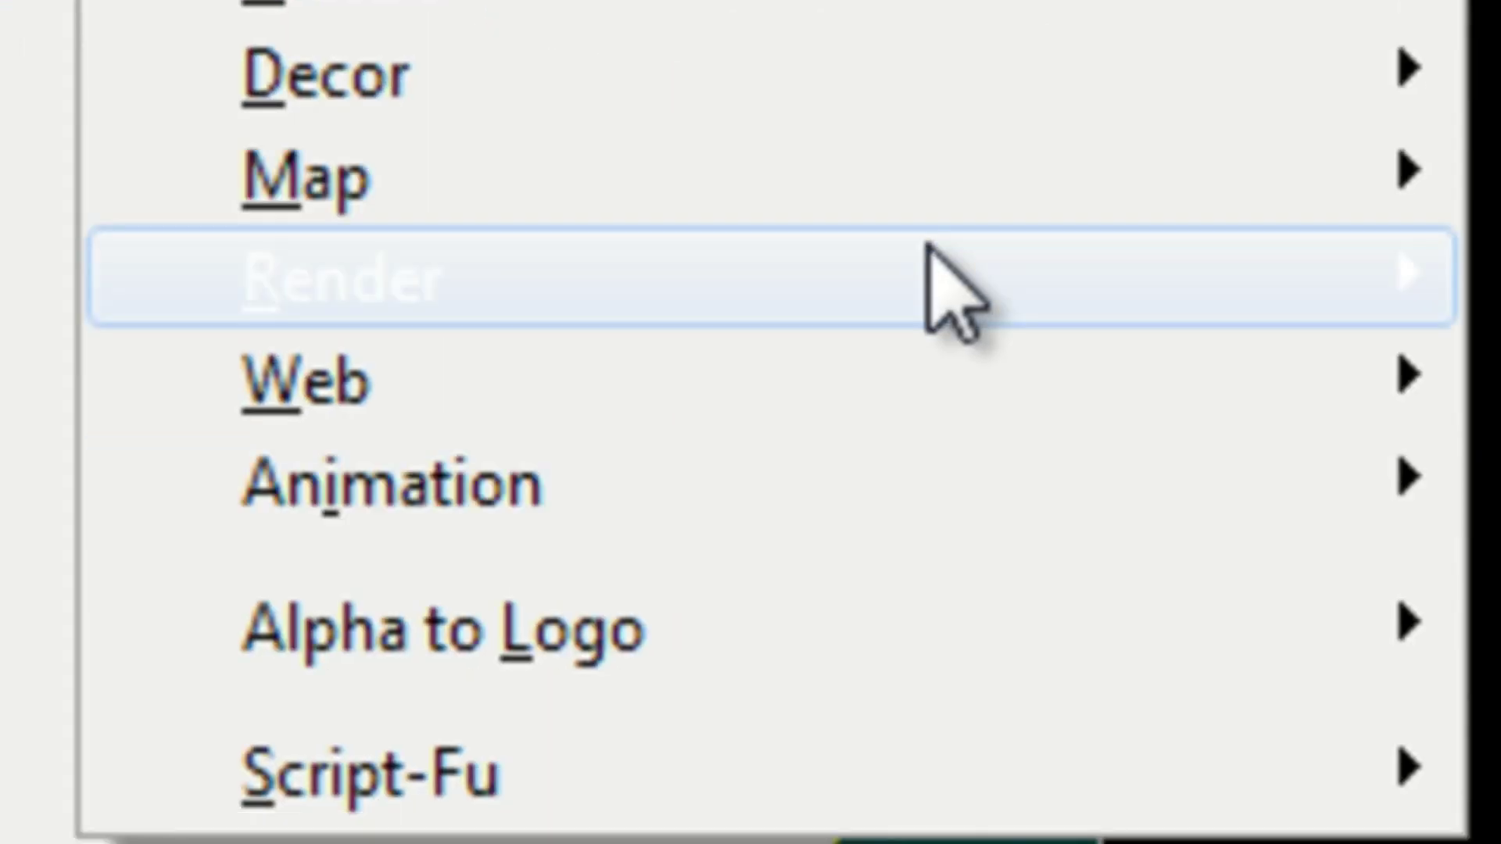
mouse_move(1423, 286)
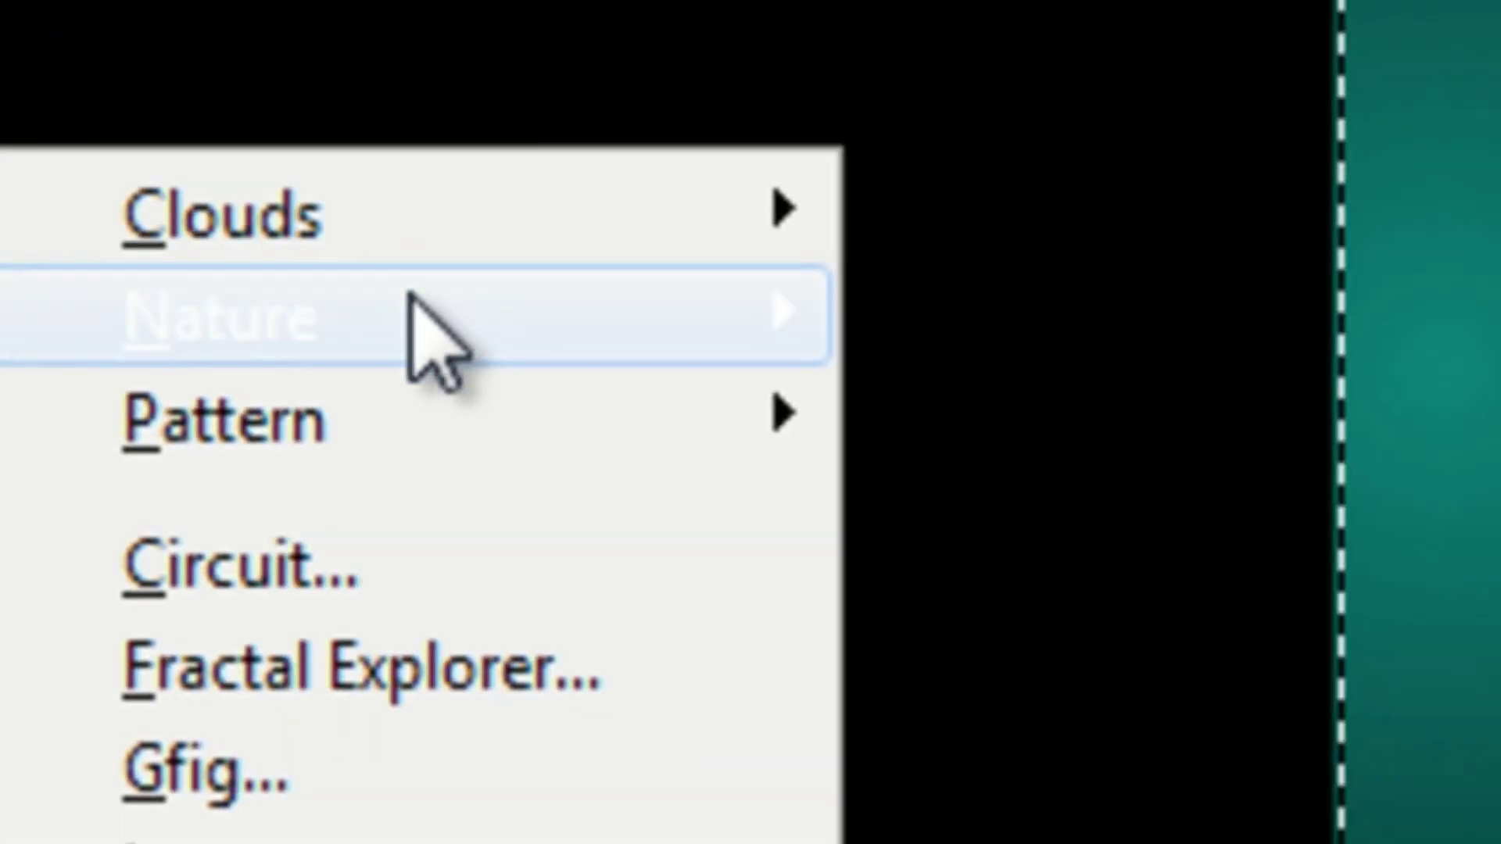
mouse_move(1133, 265)
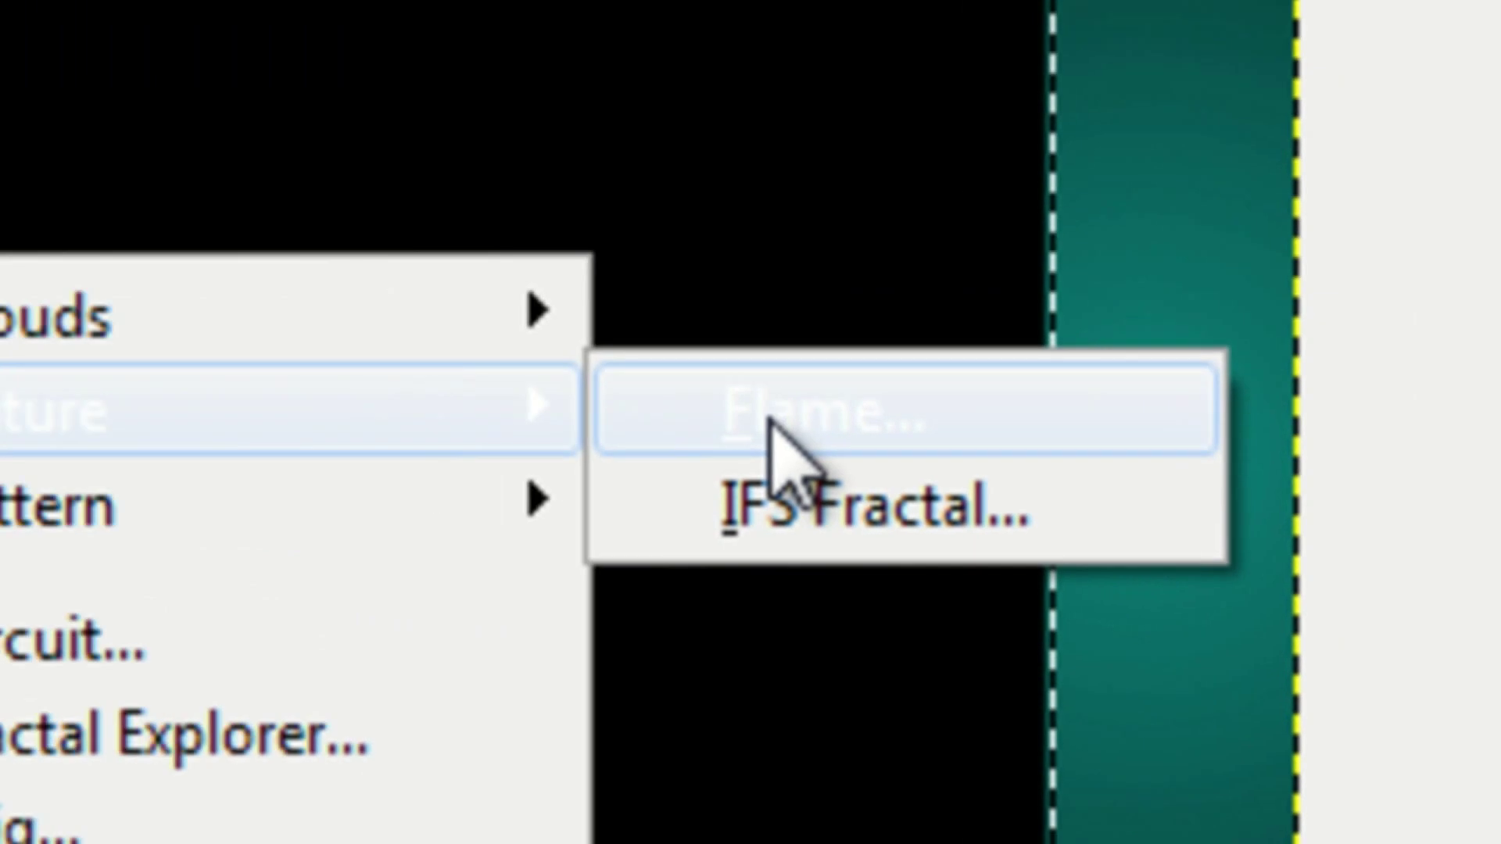
click(770, 426)
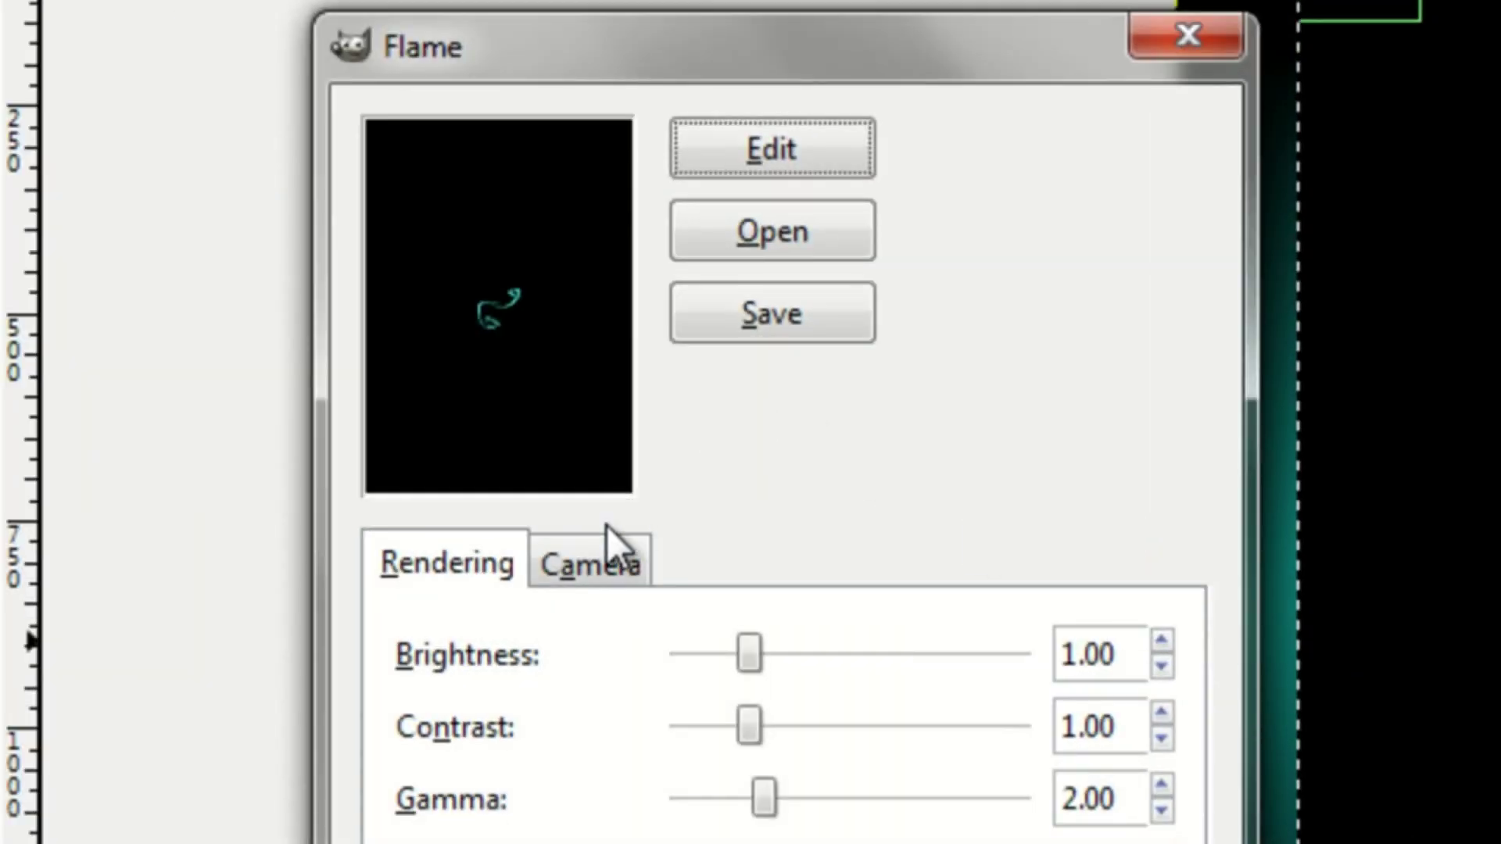
click(875, 125)
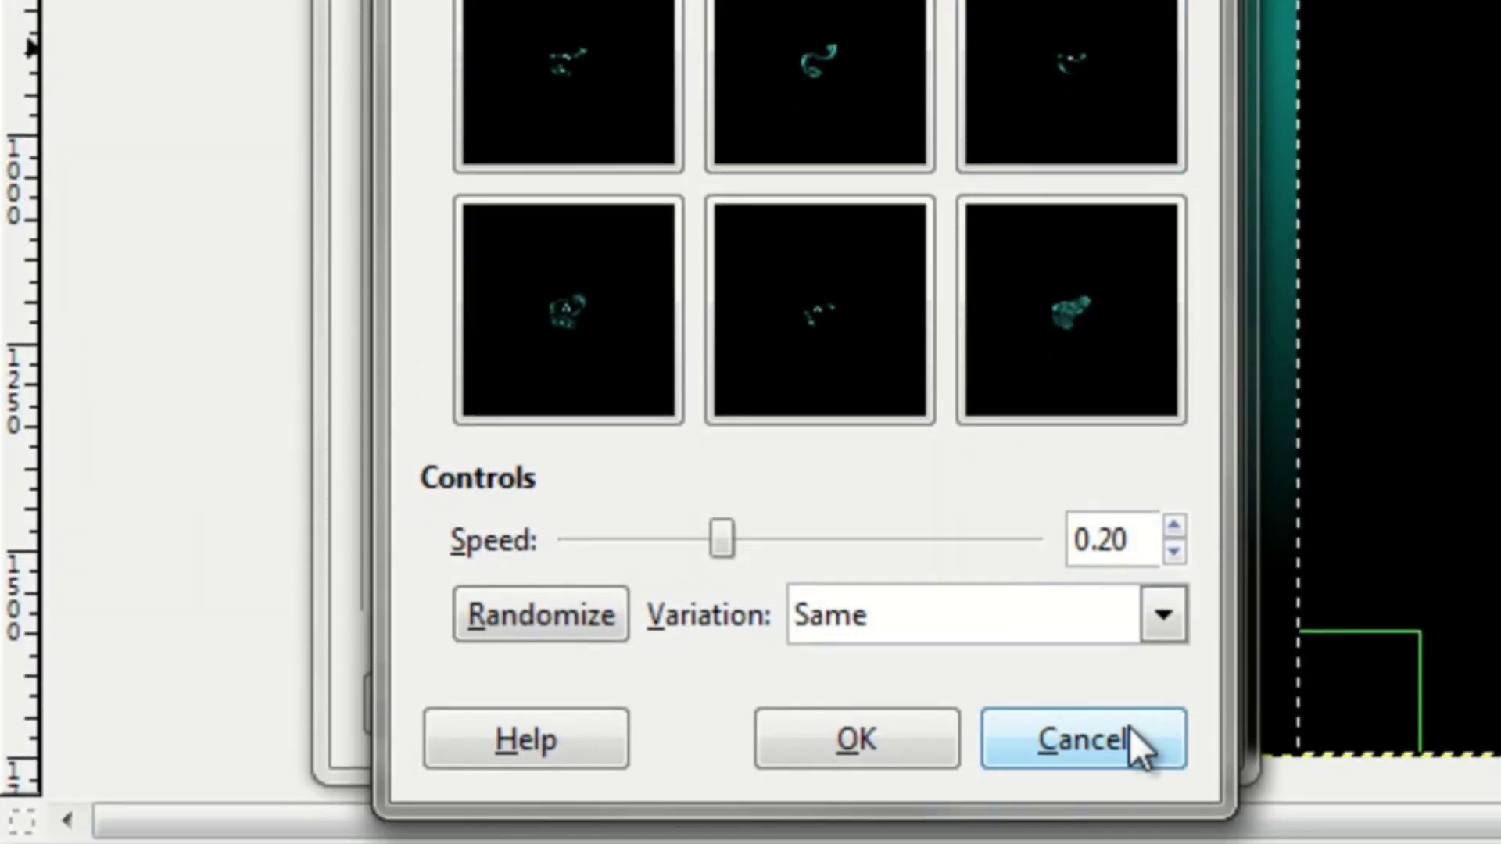
click(1163, 616)
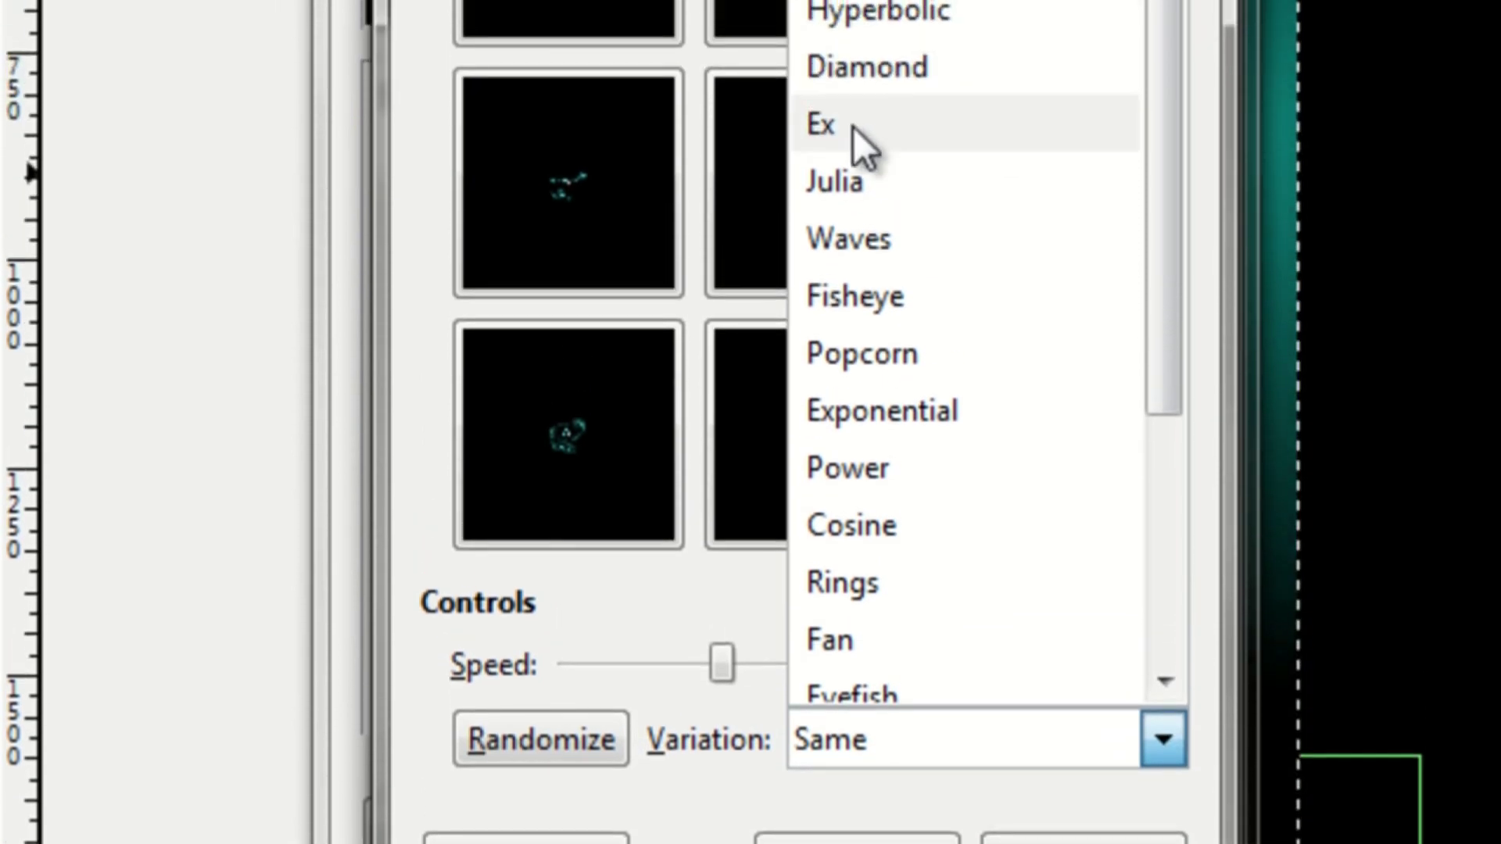
key(Escape)
click(566, 748)
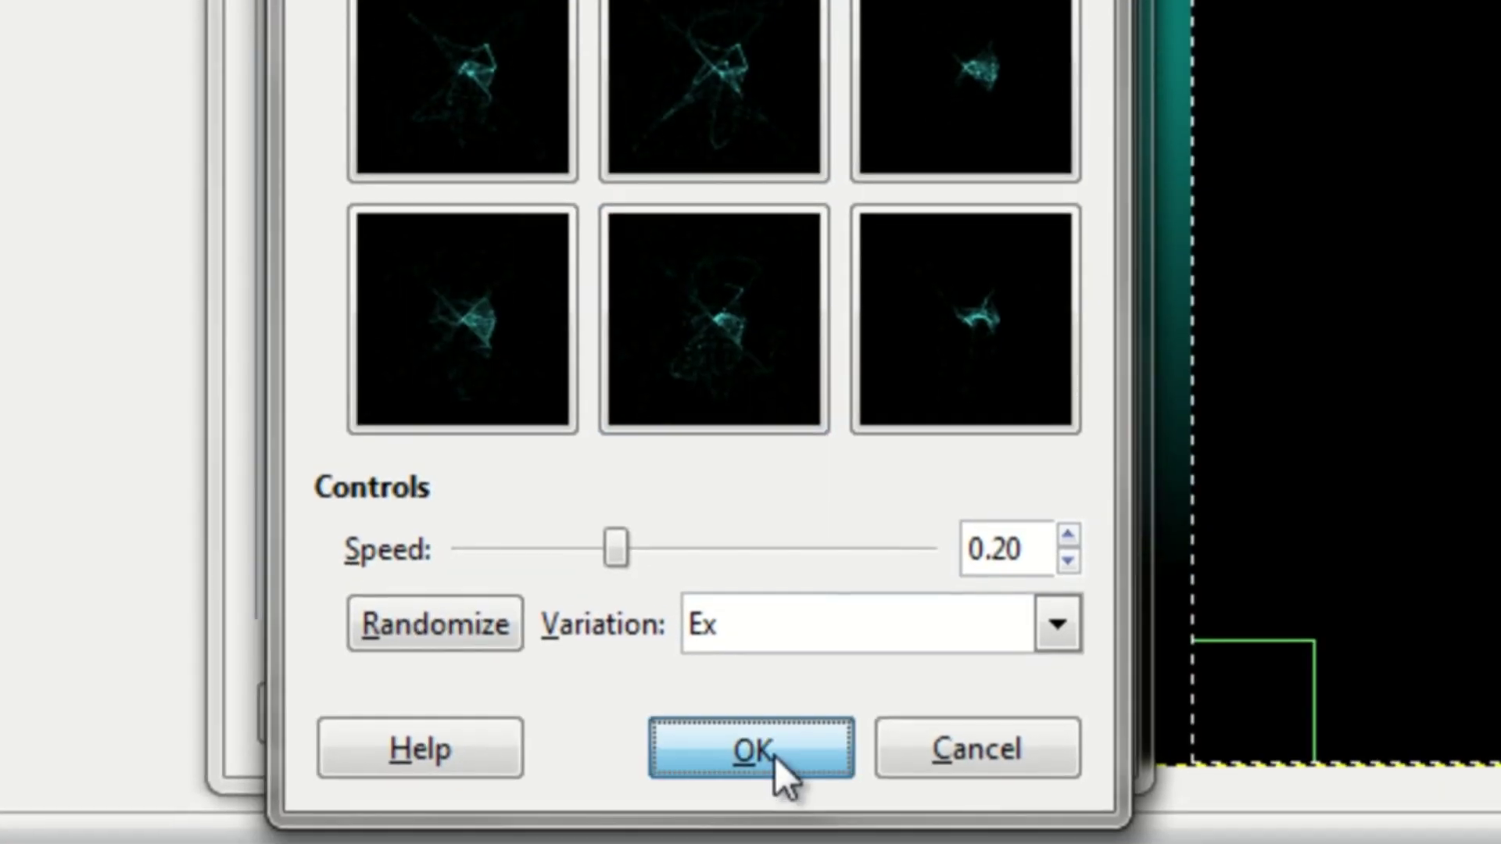
click(774, 755)
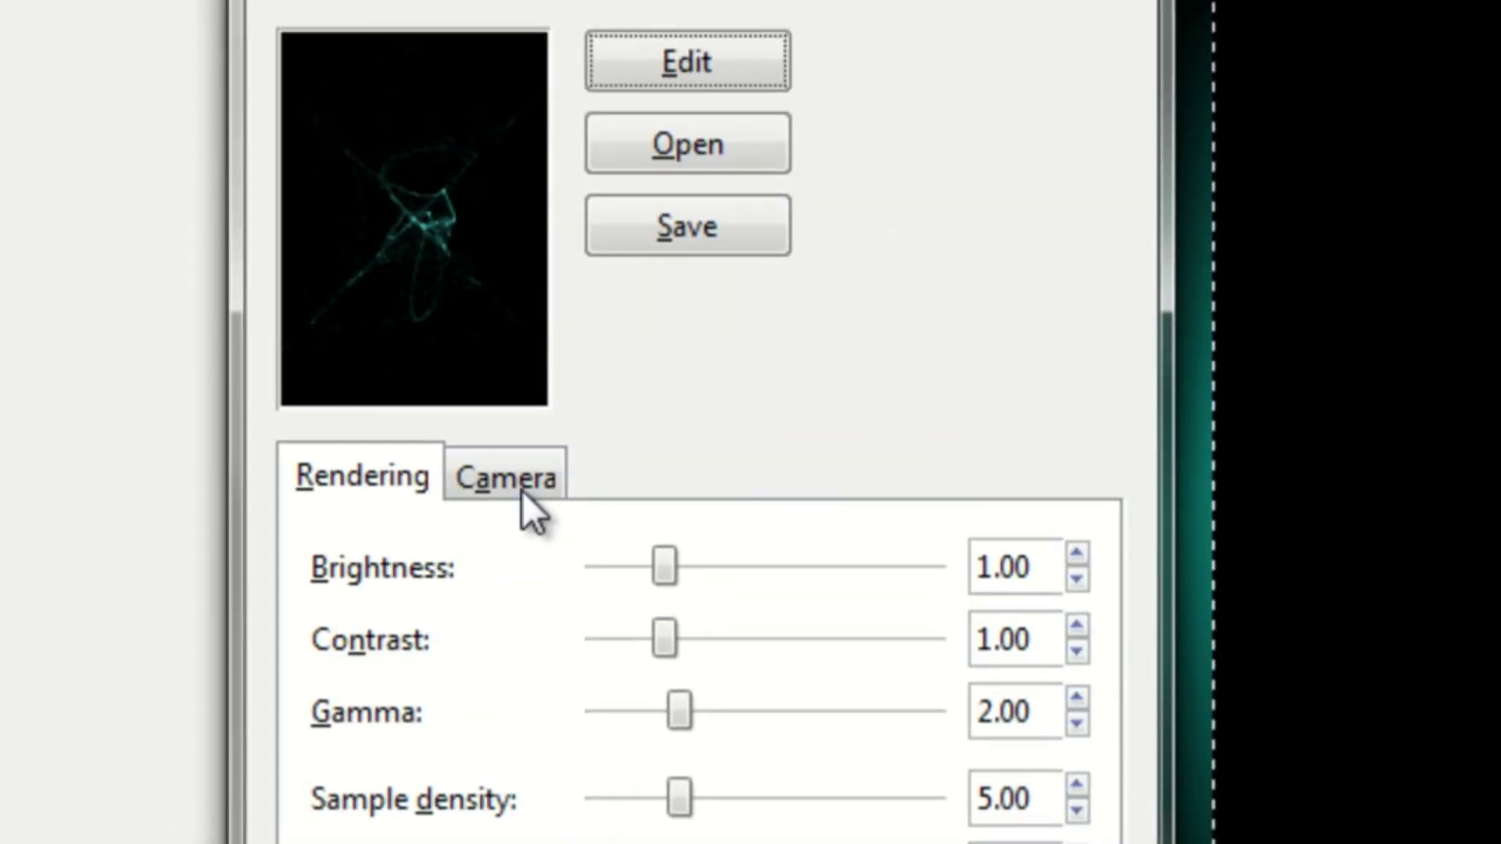
click(537, 492)
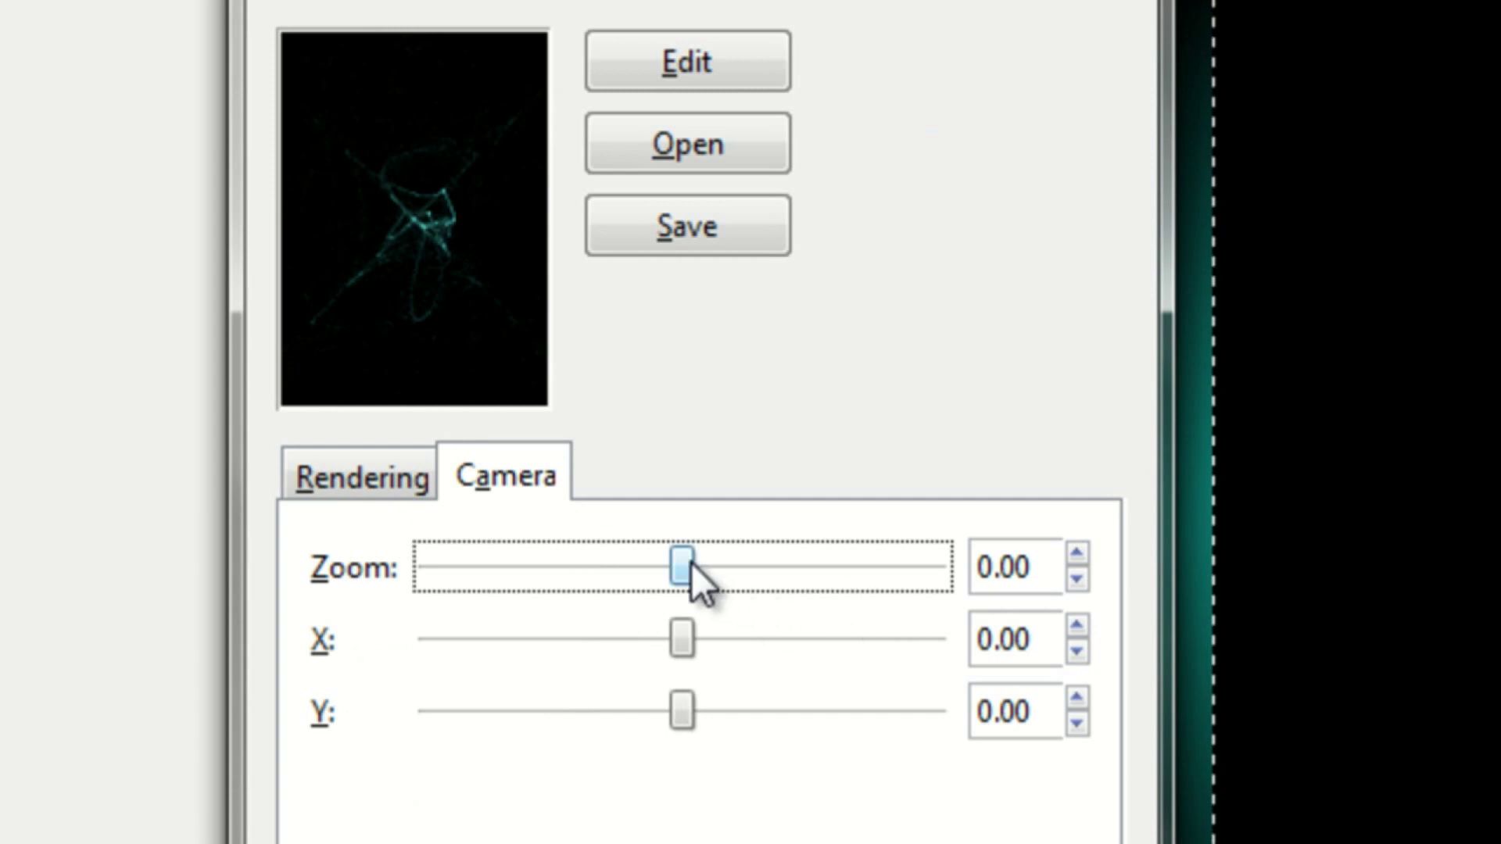
drag(691, 563, 794, 541)
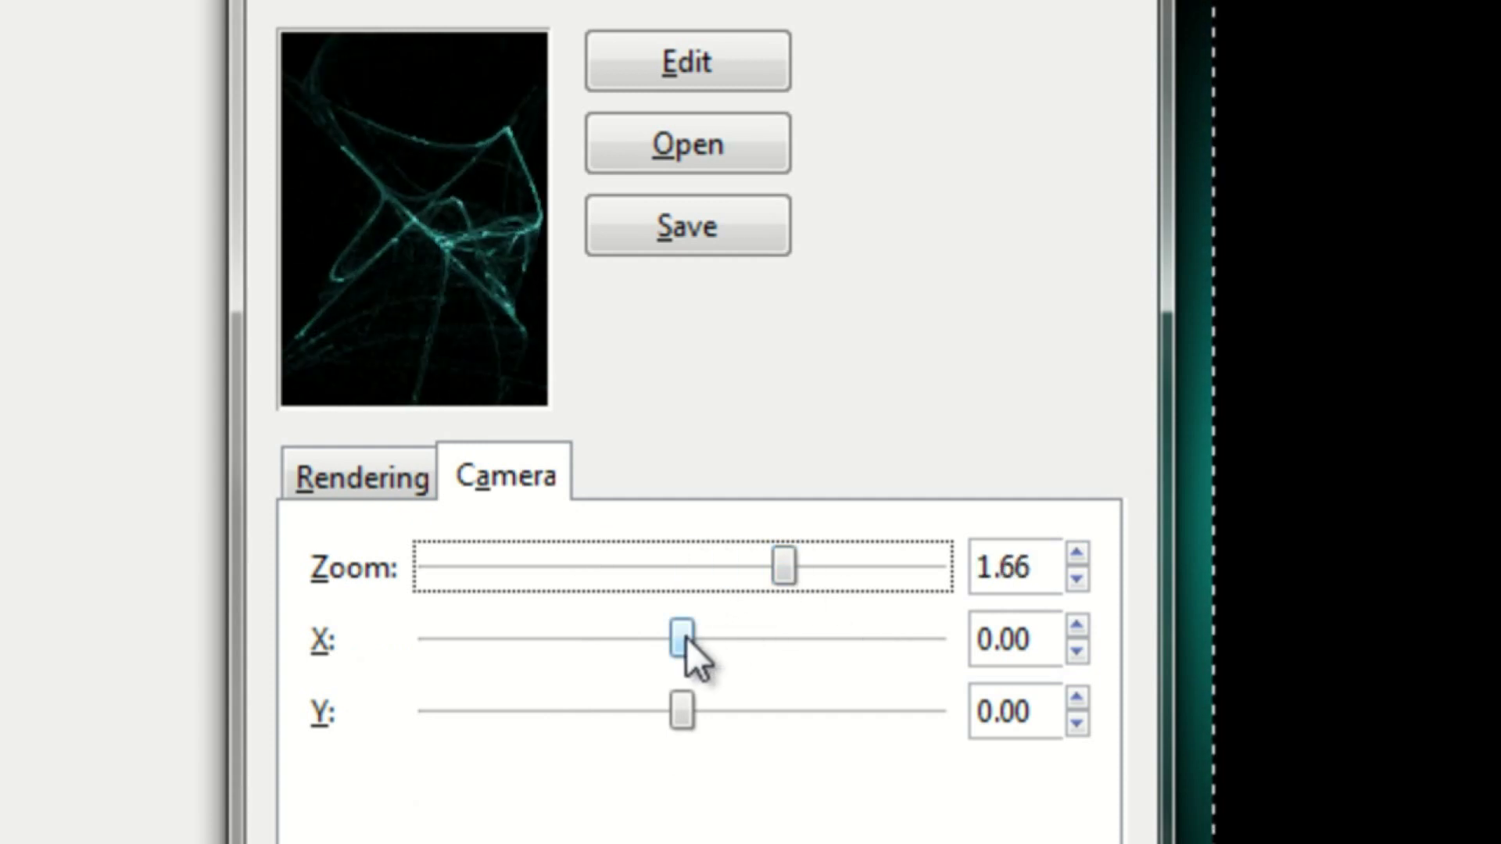
drag(687, 636, 711, 638)
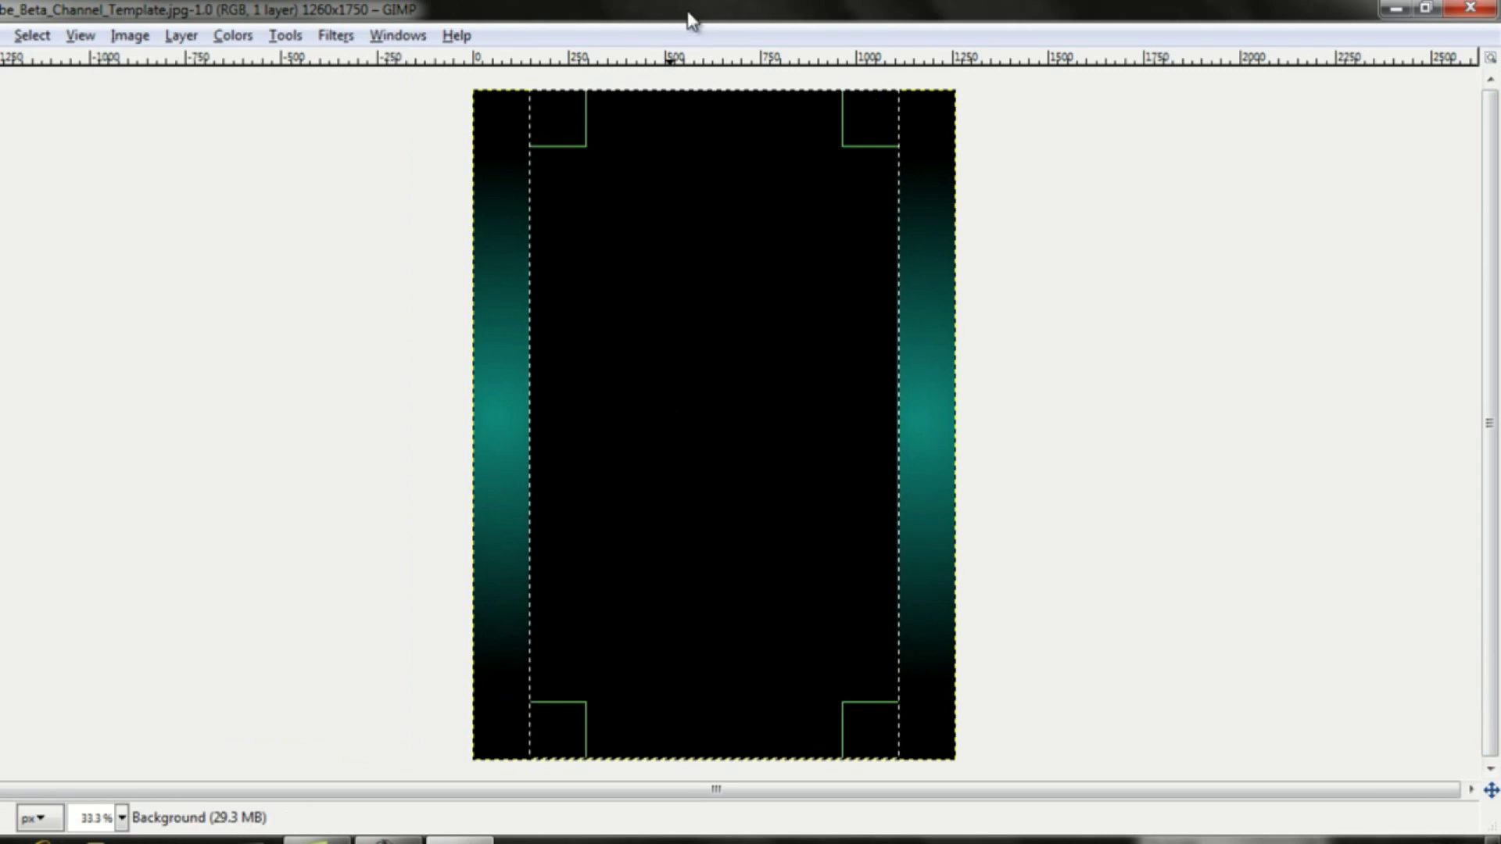
Step: Bring the toolbox back into view and clear the selection with Select > None
key(ctrl+b)
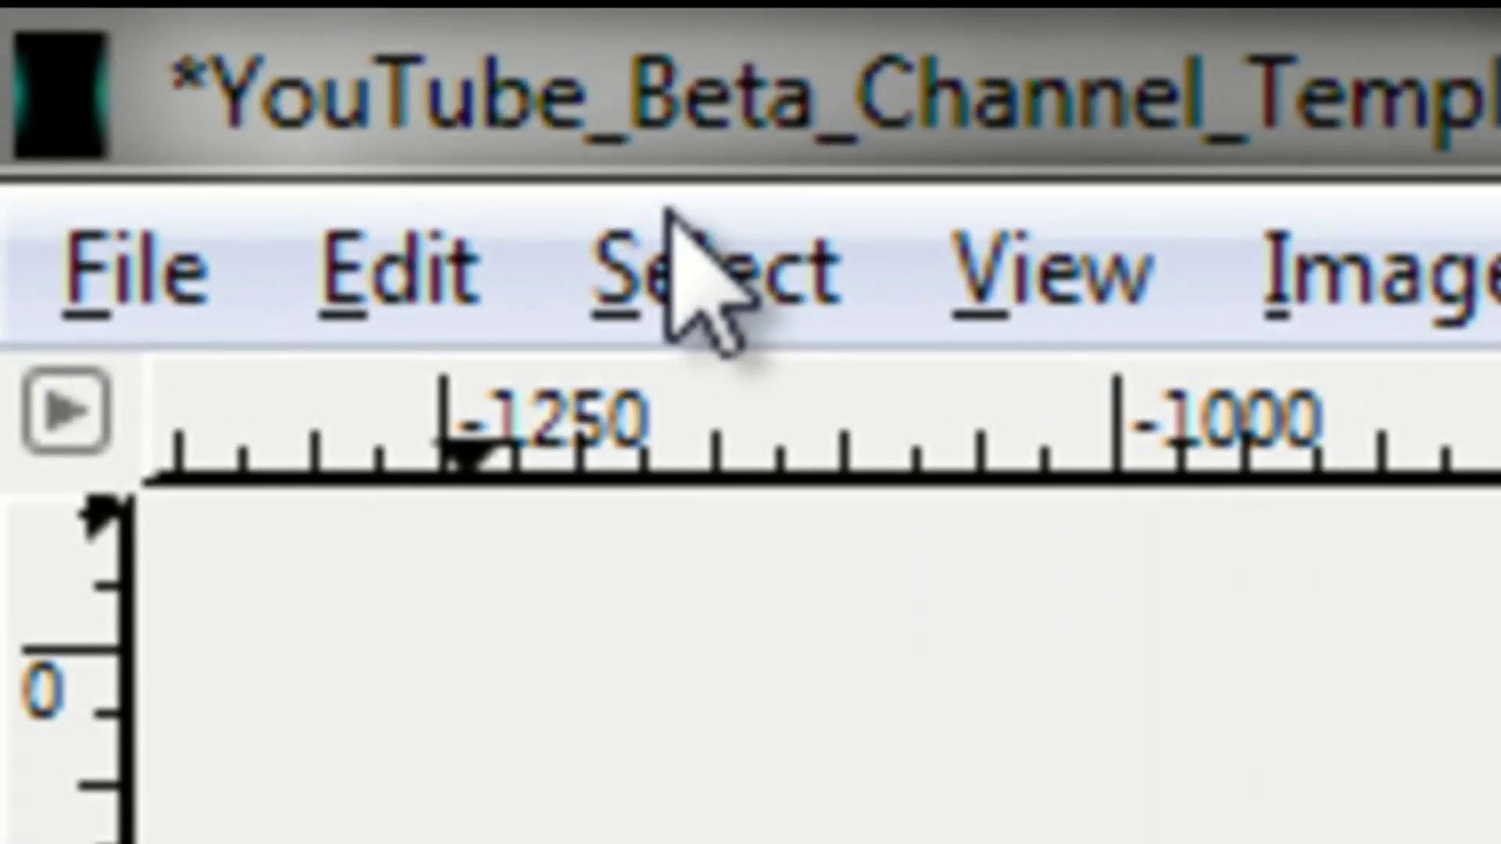
click(626, 274)
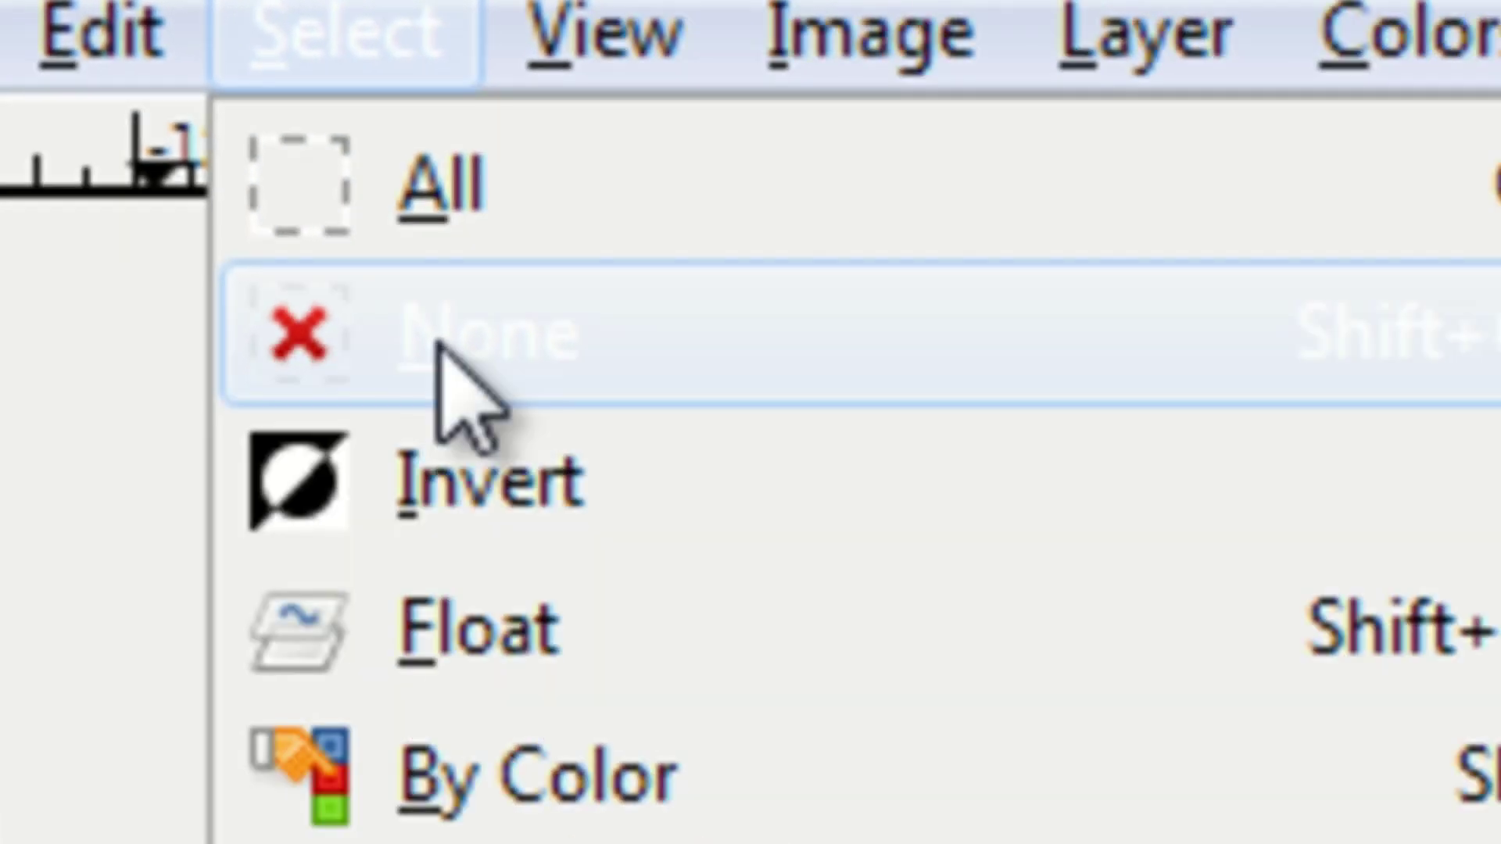
click(438, 344)
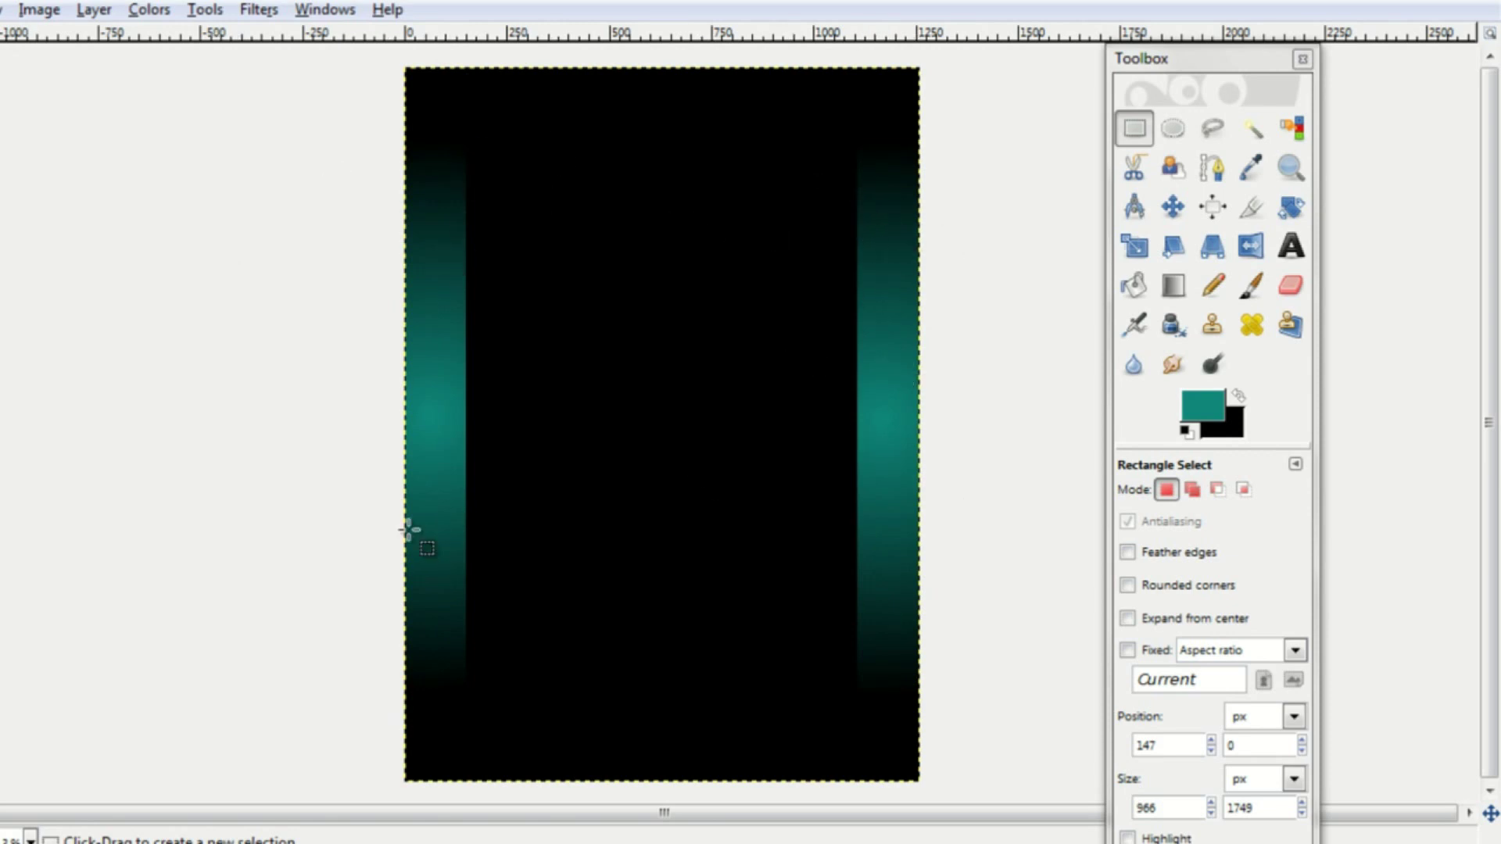
Step: Show the Layers dialog with the Background layer and move it left of the image
click(339, 12)
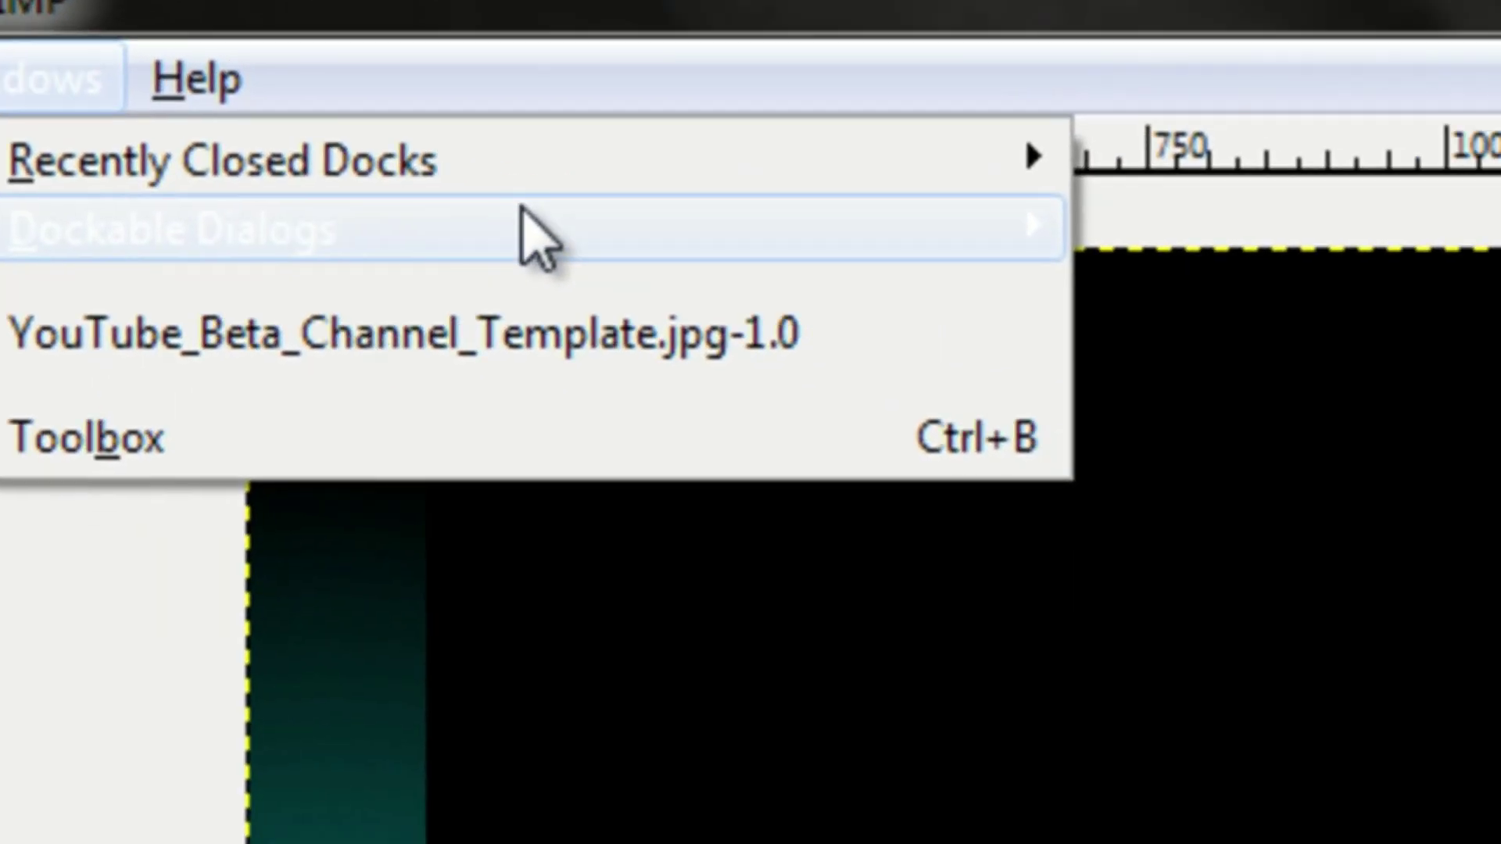
mouse_move(727, 239)
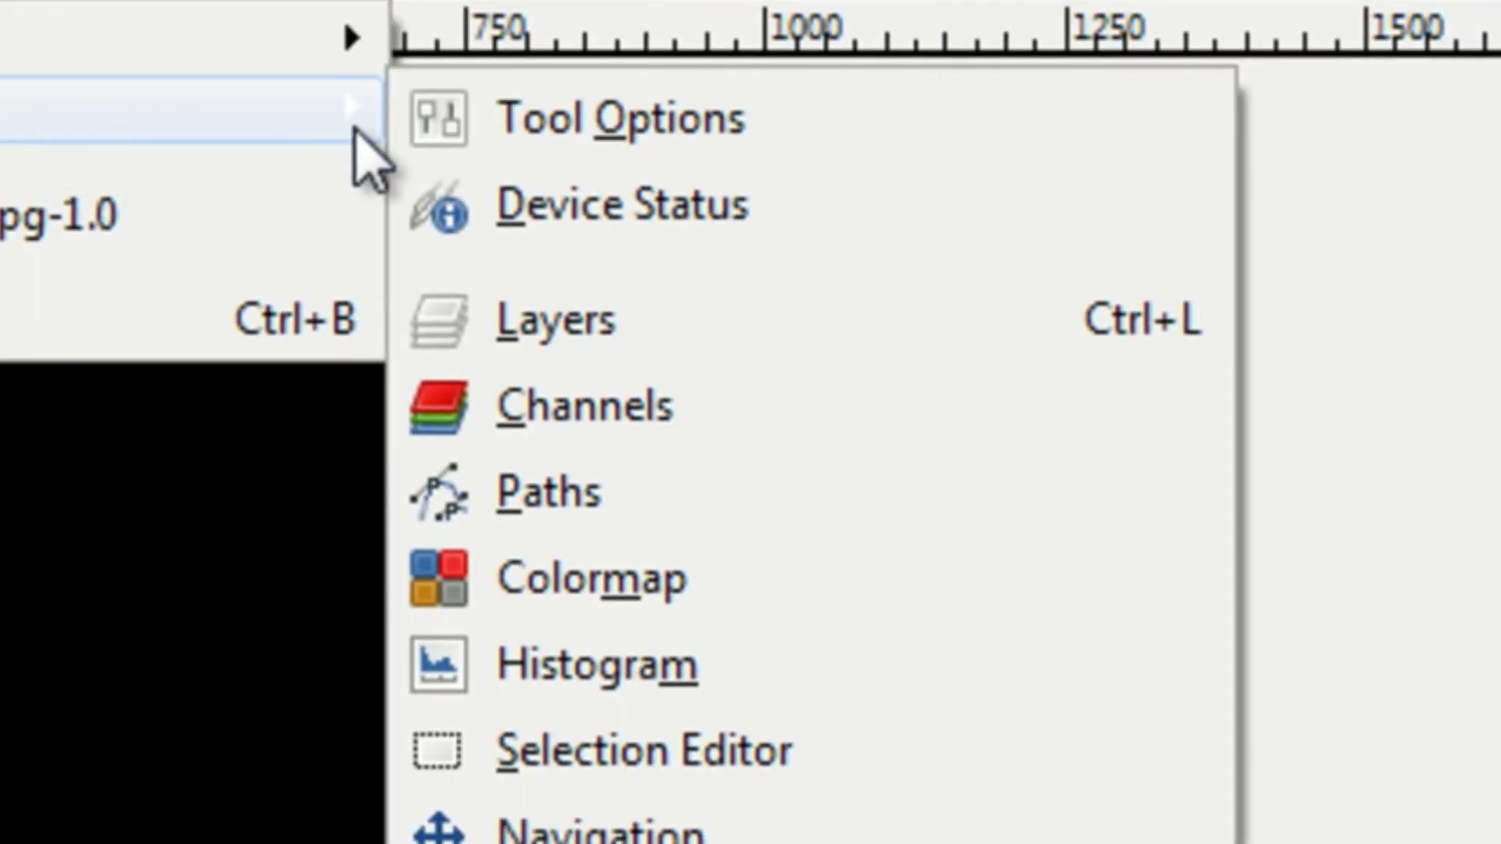
click(1213, 454)
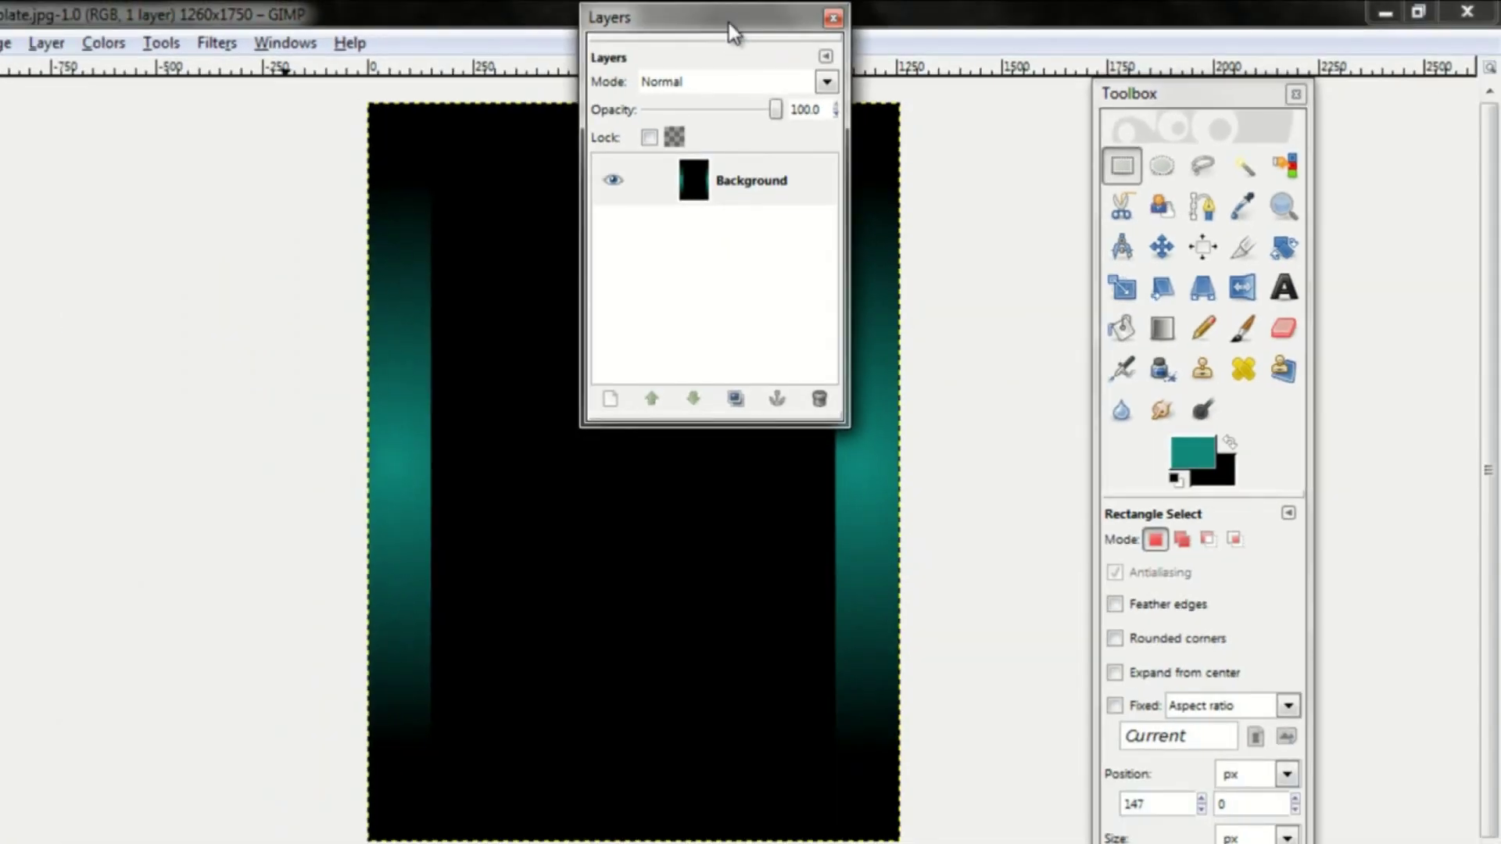
drag(729, 21, 217, 256)
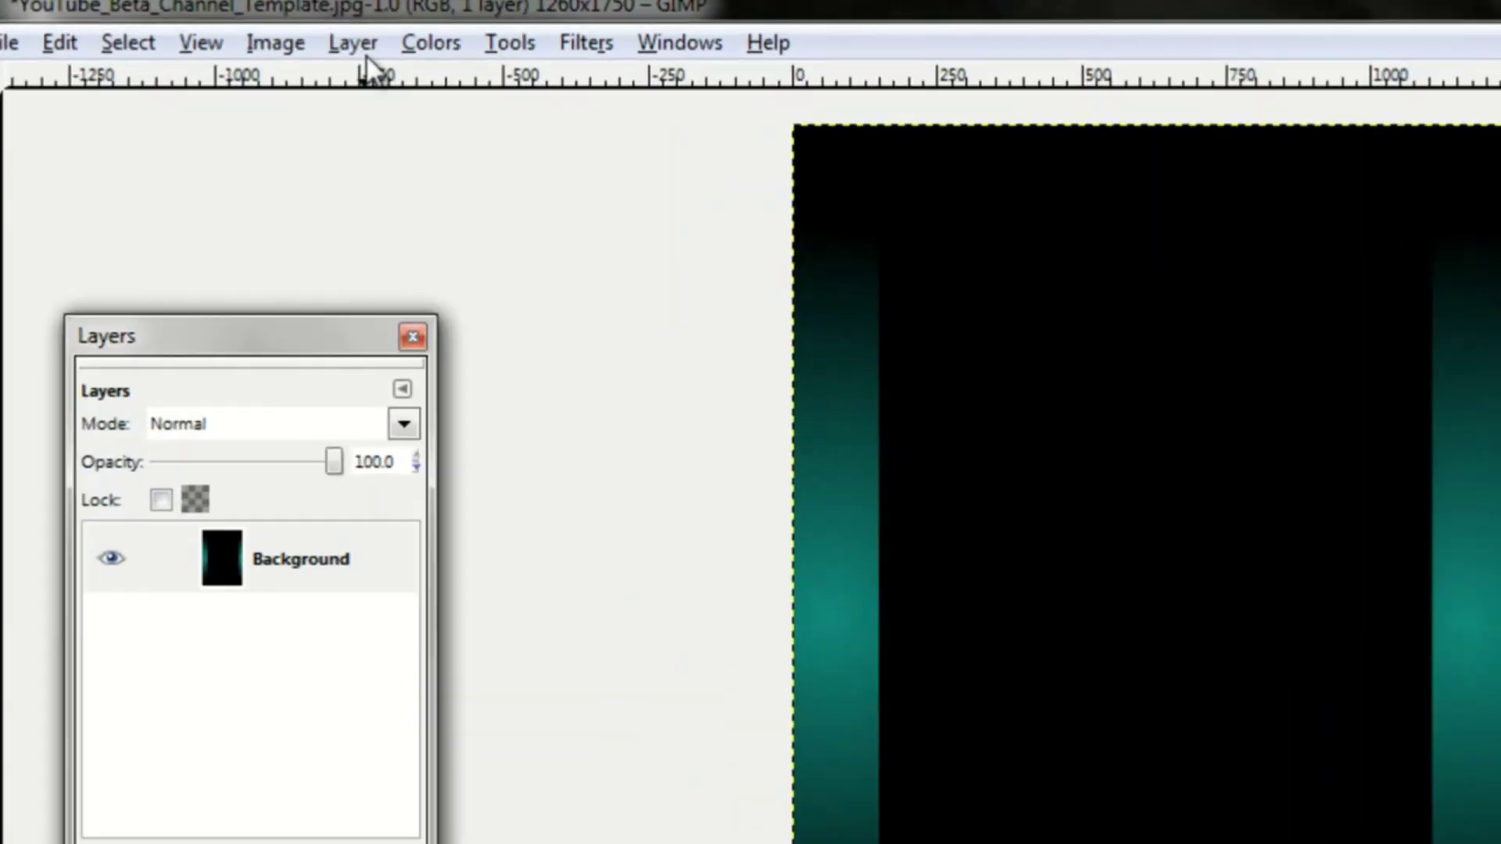
Step: Rotate the Background layer 90° clockwise using Layer > Transform
click(278, 37)
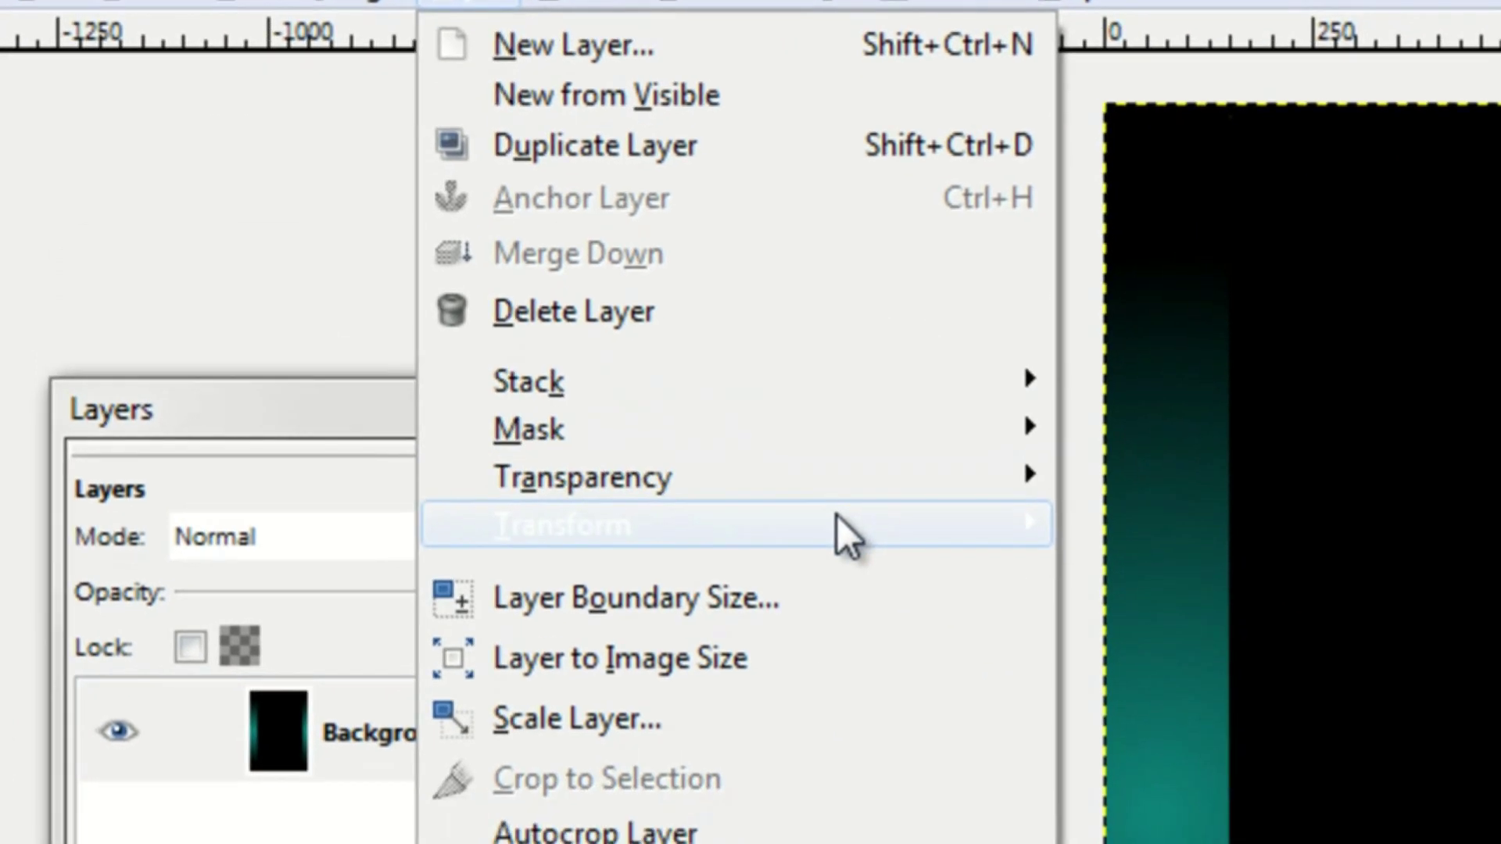
mouse_move(942, 533)
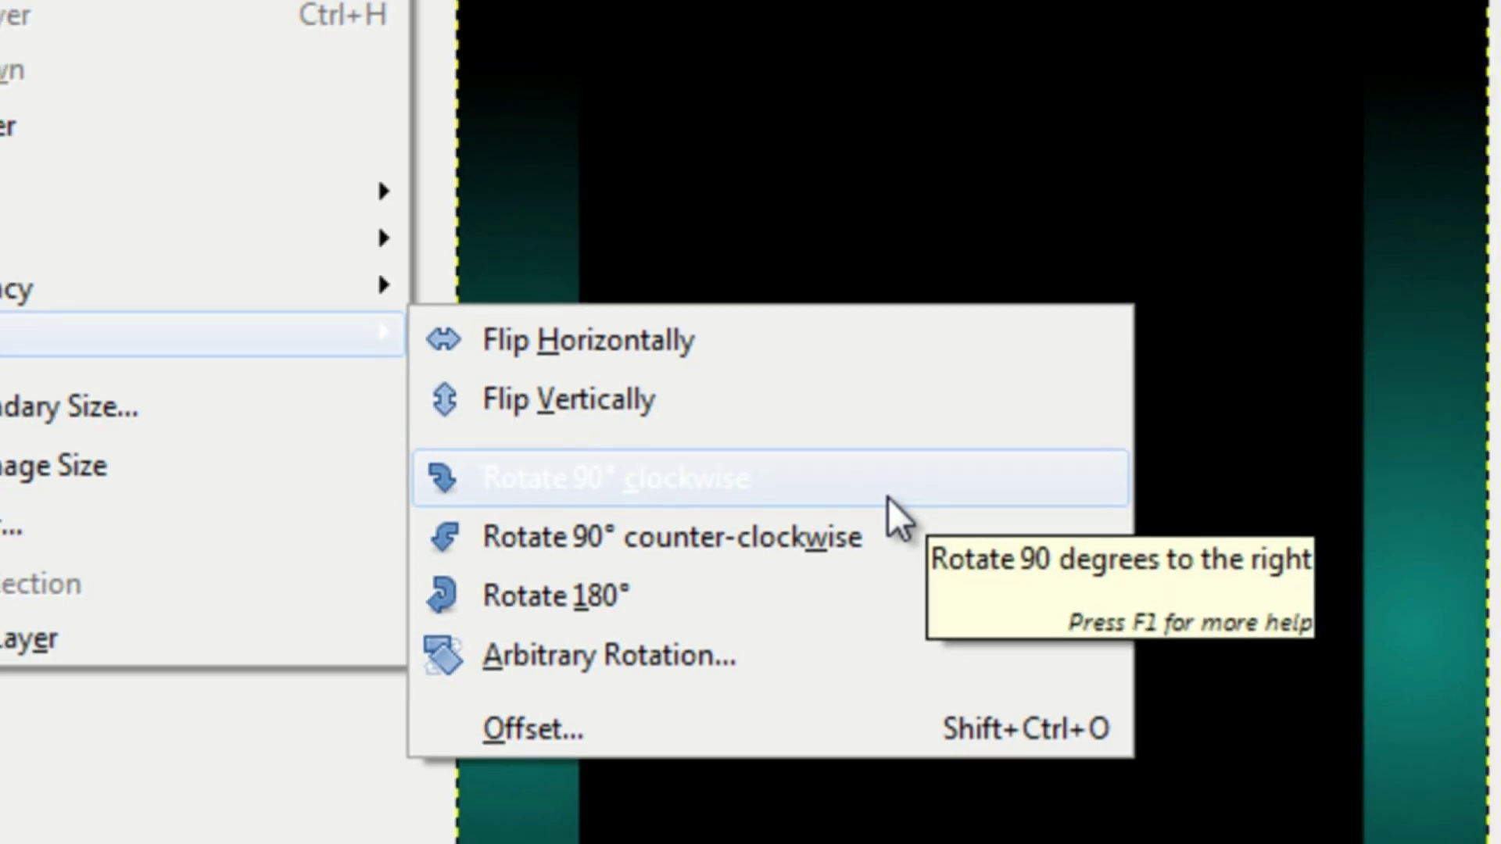
click(891, 502)
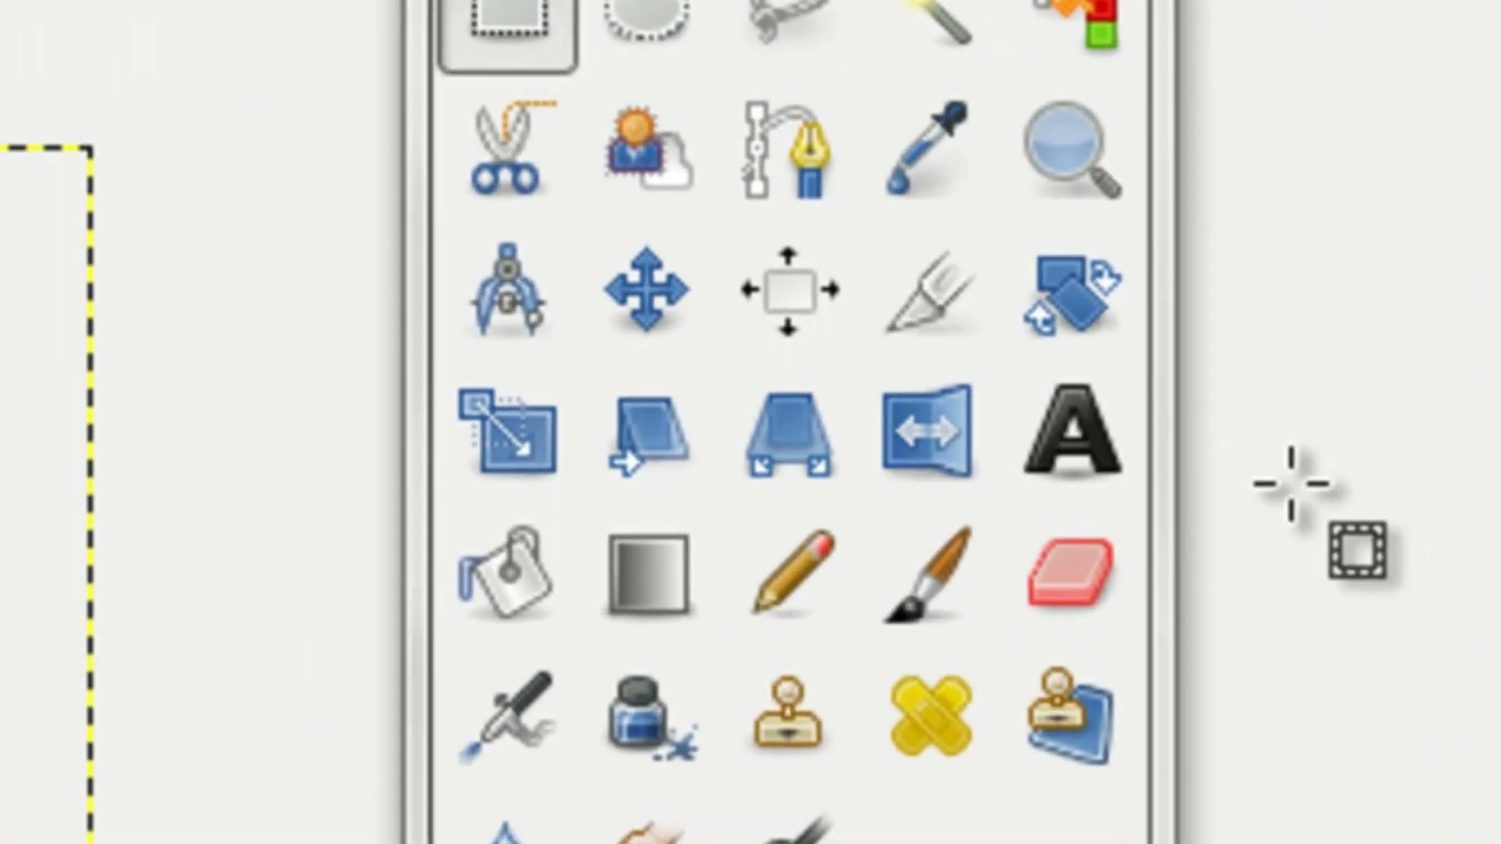
Step: Draw a text box across the top teal band and type the ComputerTekkie title
click(1071, 428)
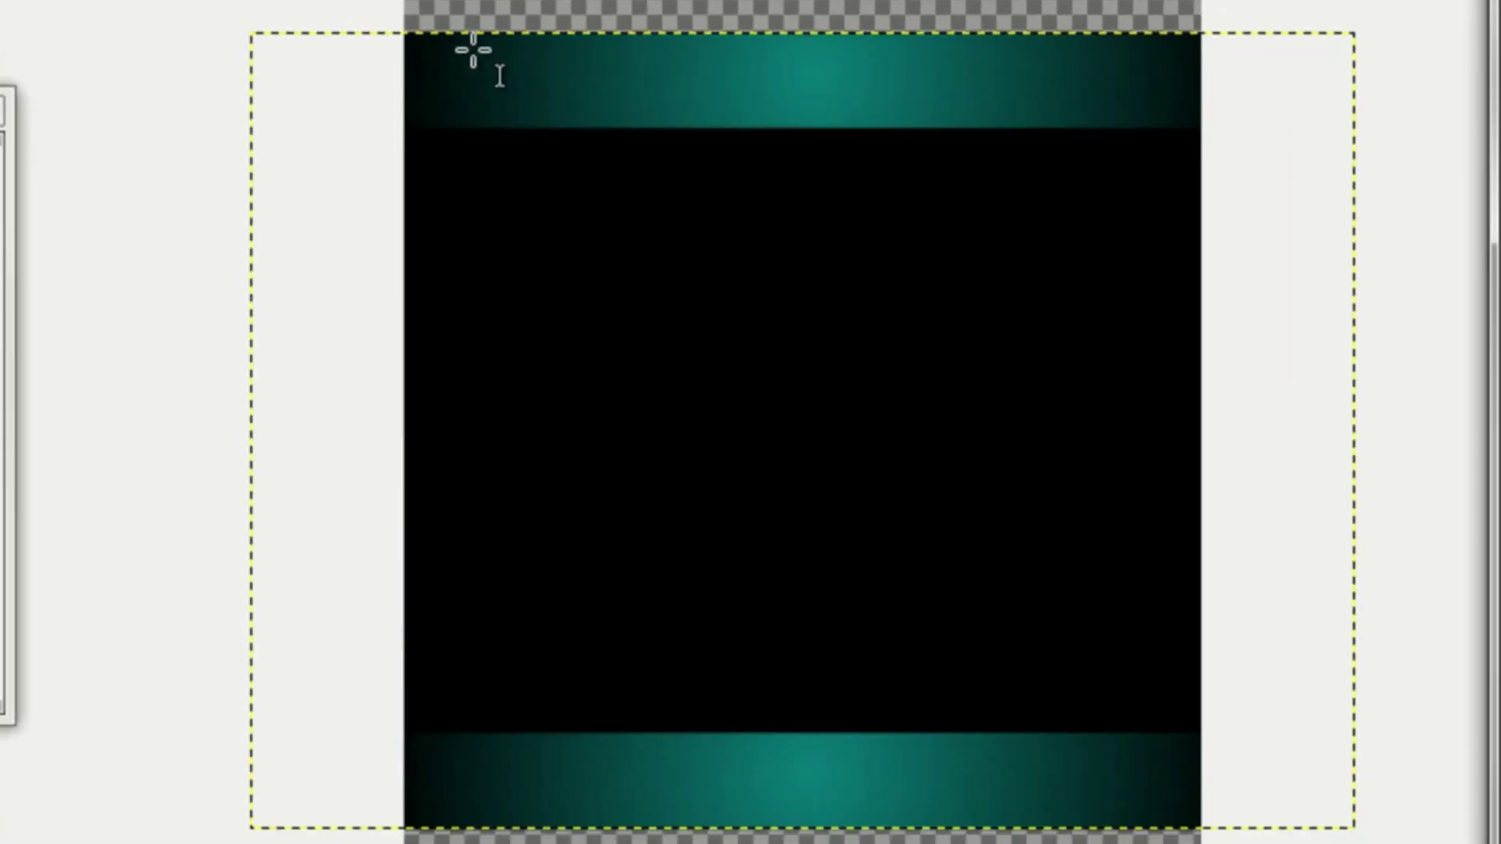
drag(454, 51, 794, 94)
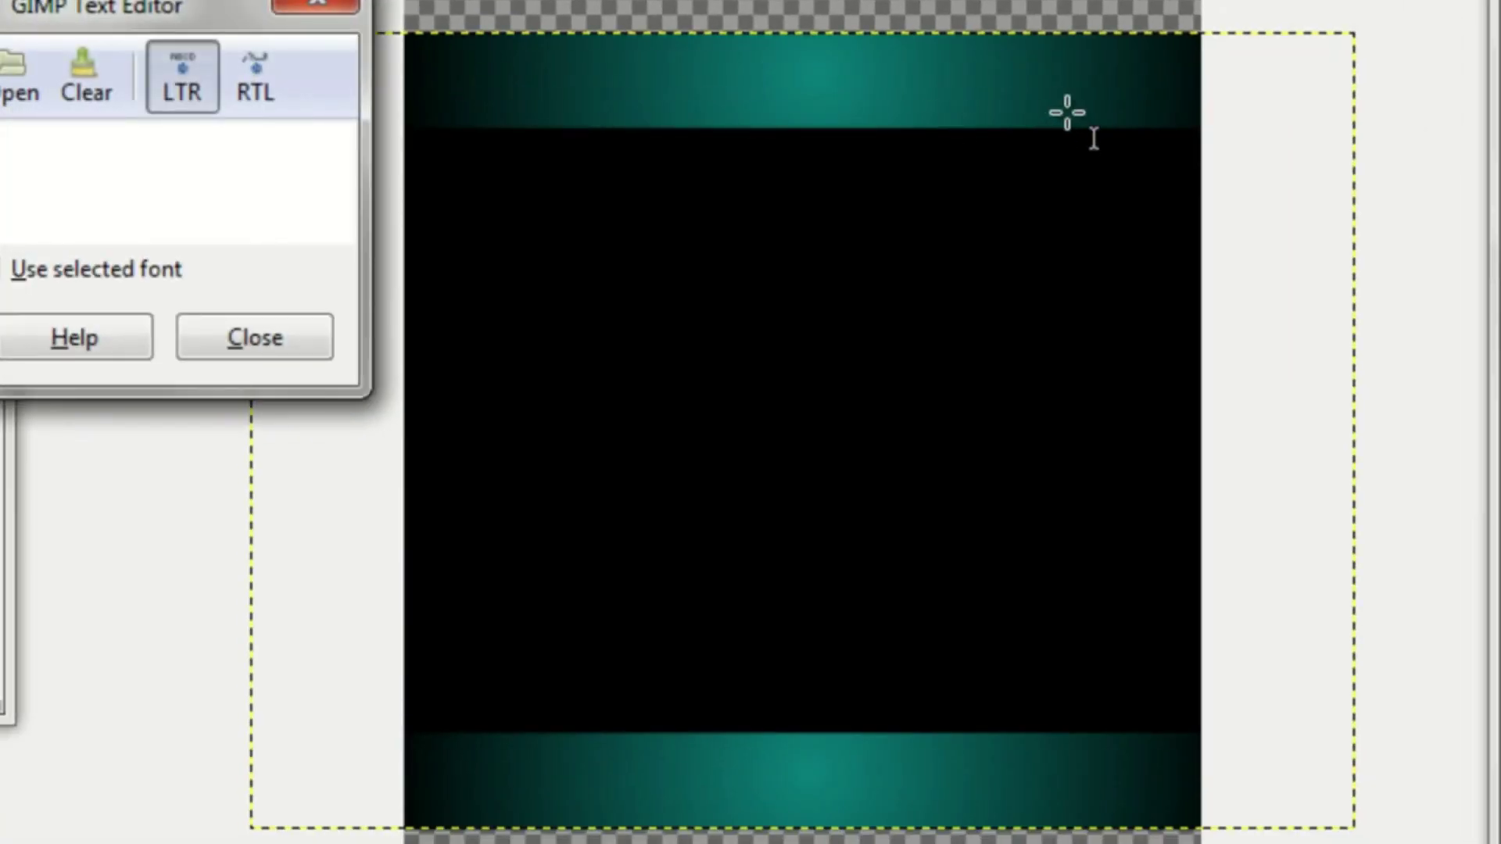
drag(1147, 121, 1165, 121)
text(Comput)
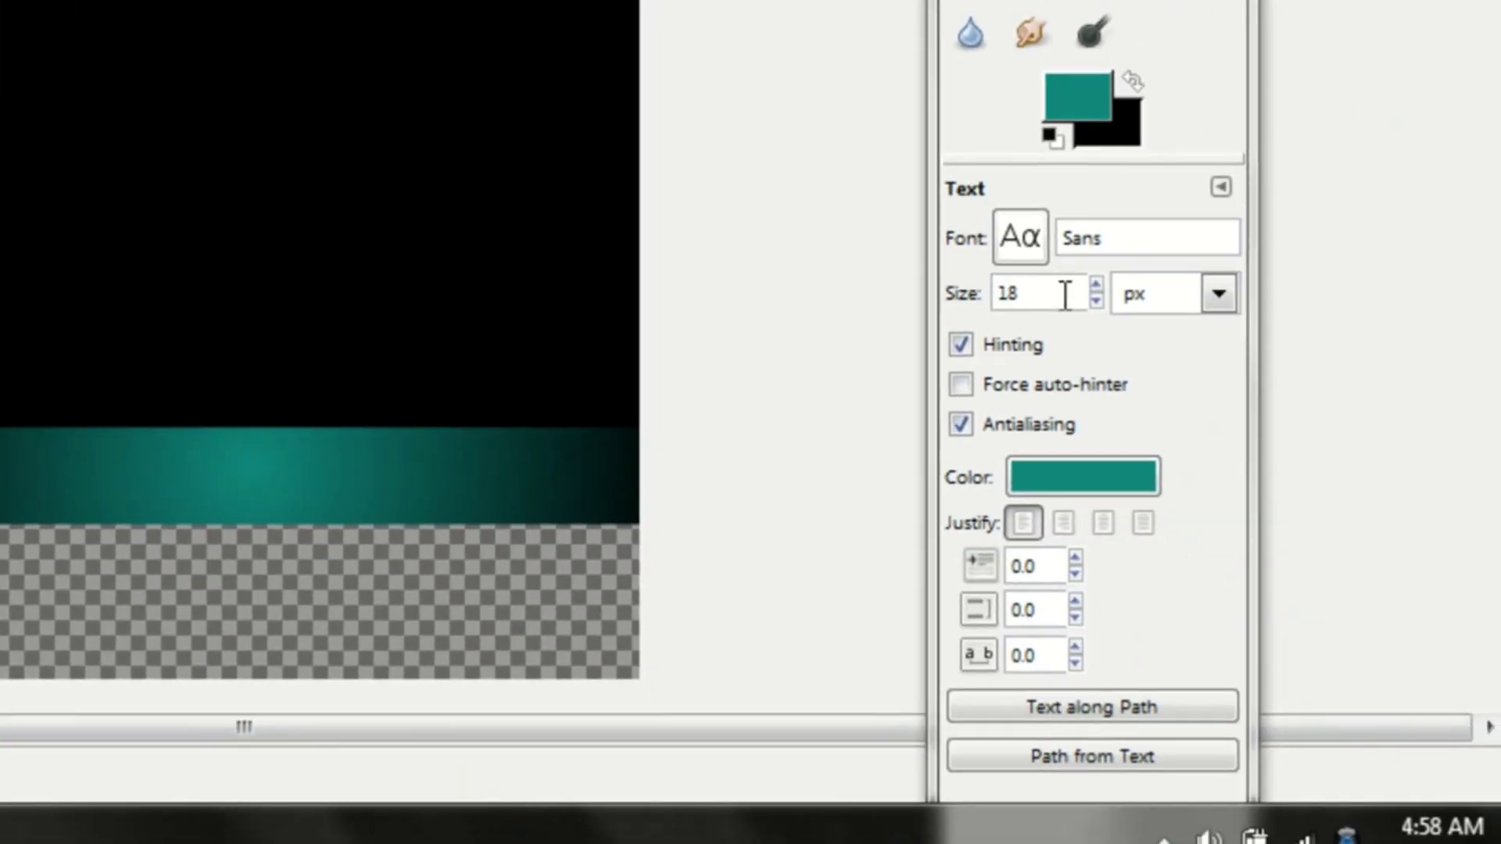
Step: Set the title text to 95 px in near-white f6ebeb
key(ctrl+a)
text(95)
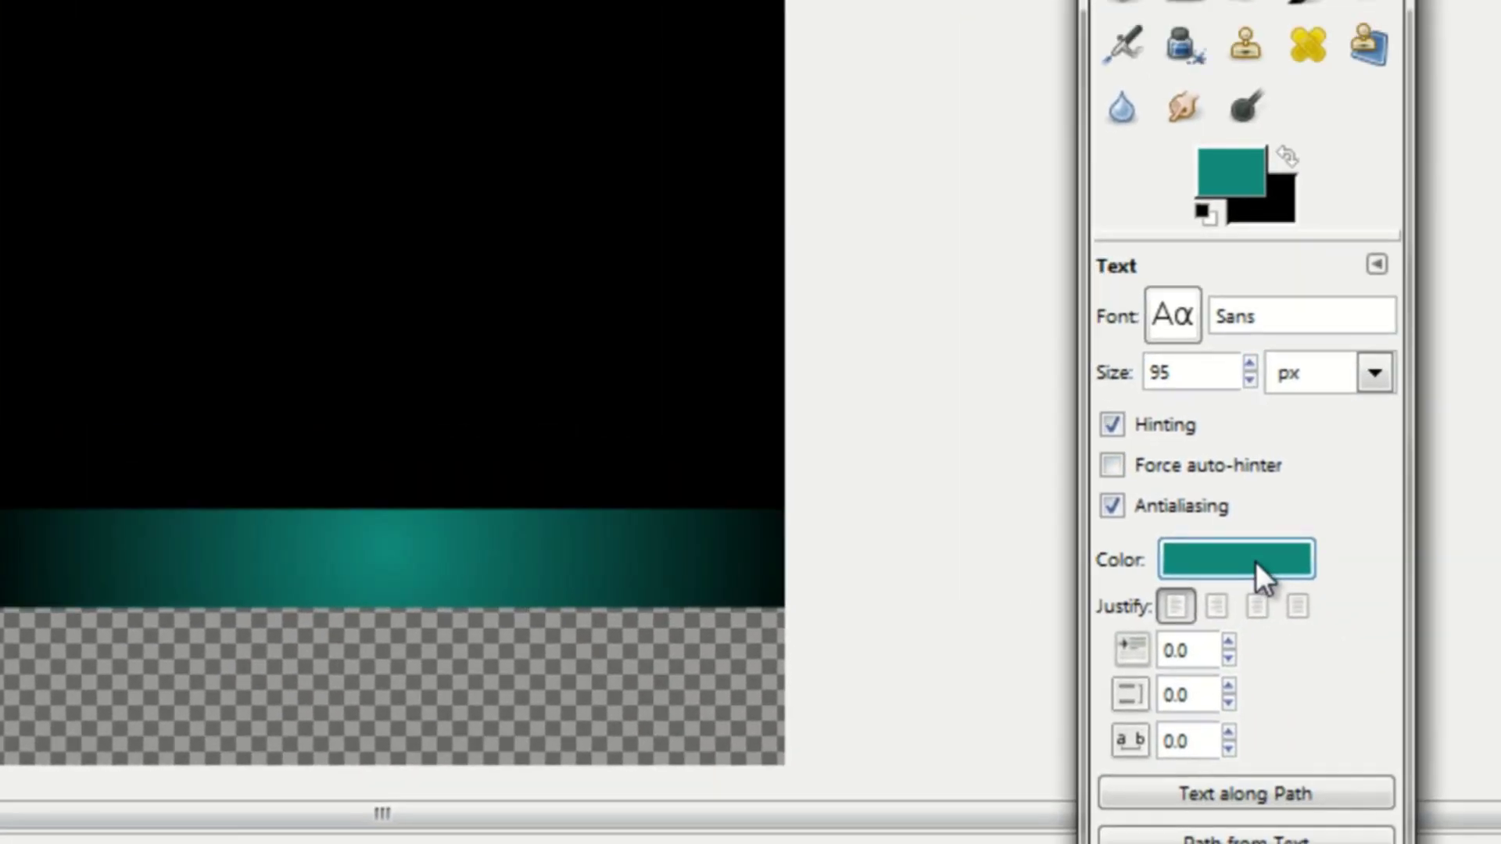
click(1255, 561)
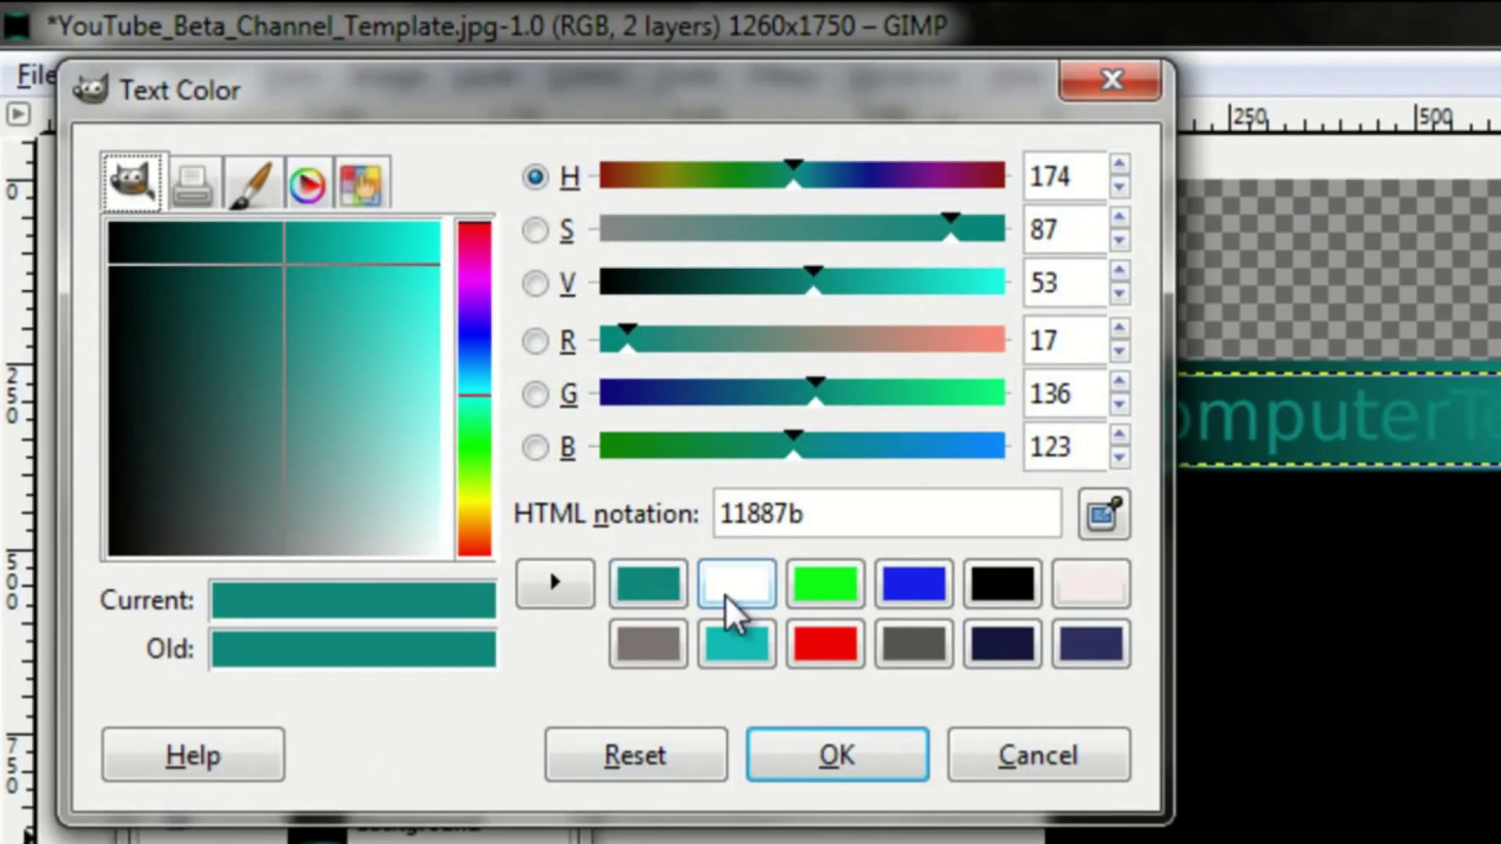
click(1065, 590)
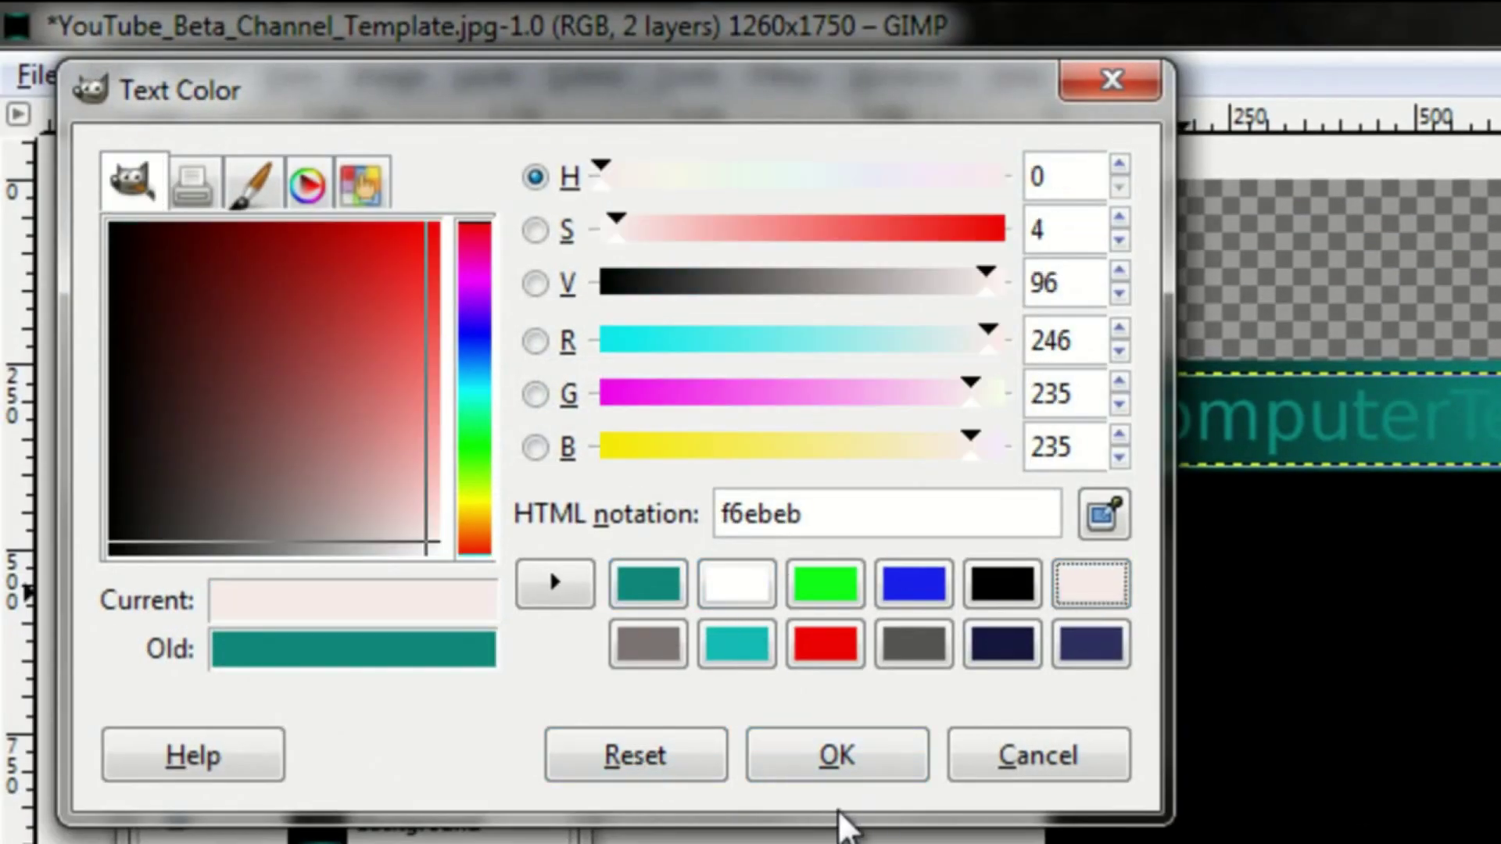
click(699, 731)
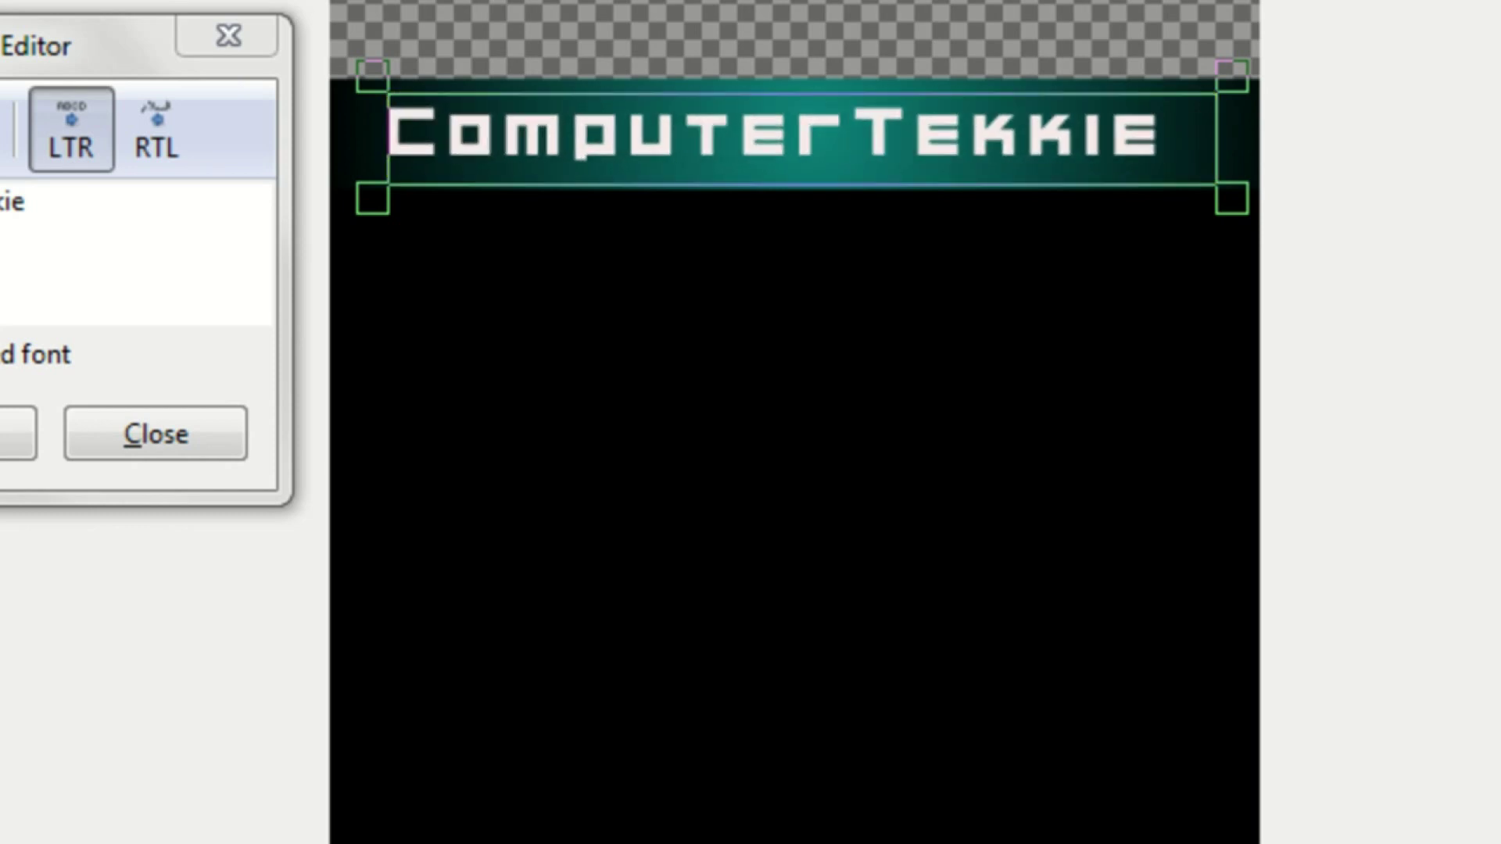
Step: Narrow the ComputerTekkie text box to fit and shift the title slightly right in the band
mouse_move(1218, 160)
mouse_down()
mouse_move(1248, 157)
mouse_move(1206, 150)
mouse_move(1210, 168)
mouse_up()
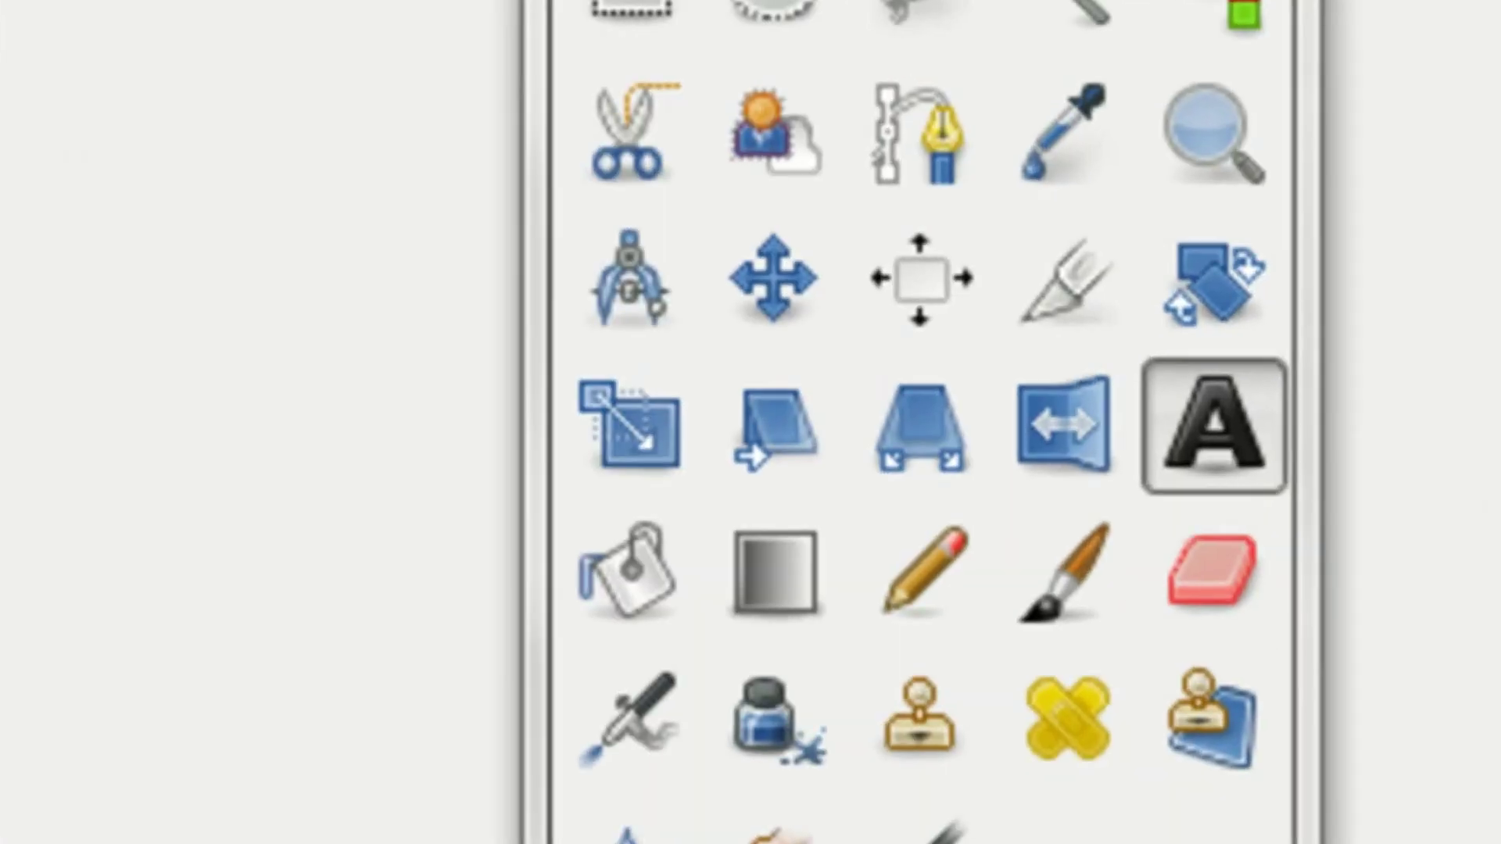
click(661, 283)
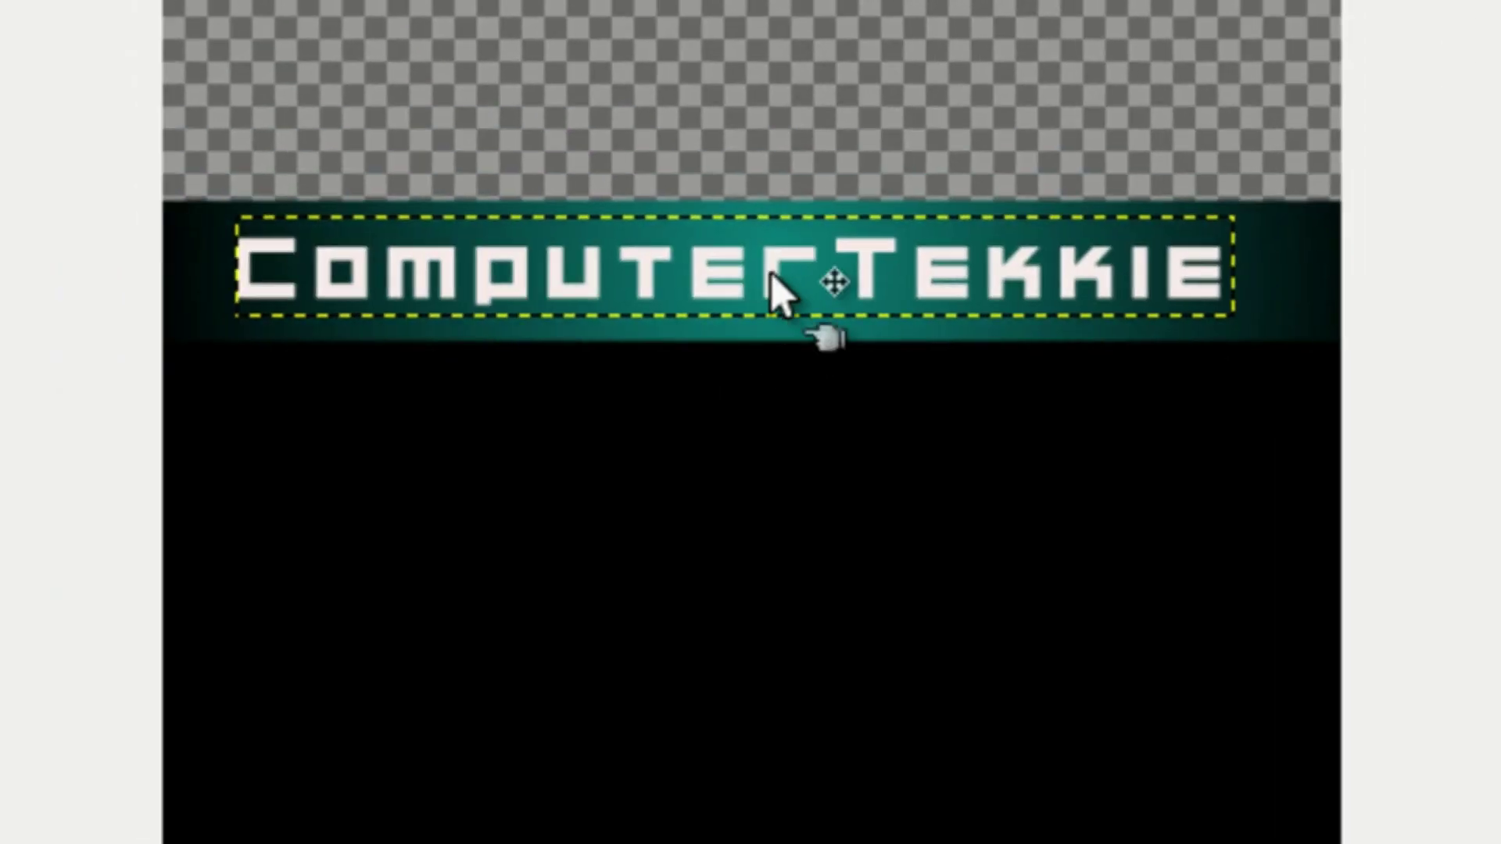
mouse_move(776, 263)
mouse_down()
mouse_move(828, 267)
mouse_move(761, 258)
mouse_move(792, 272)
mouse_up()
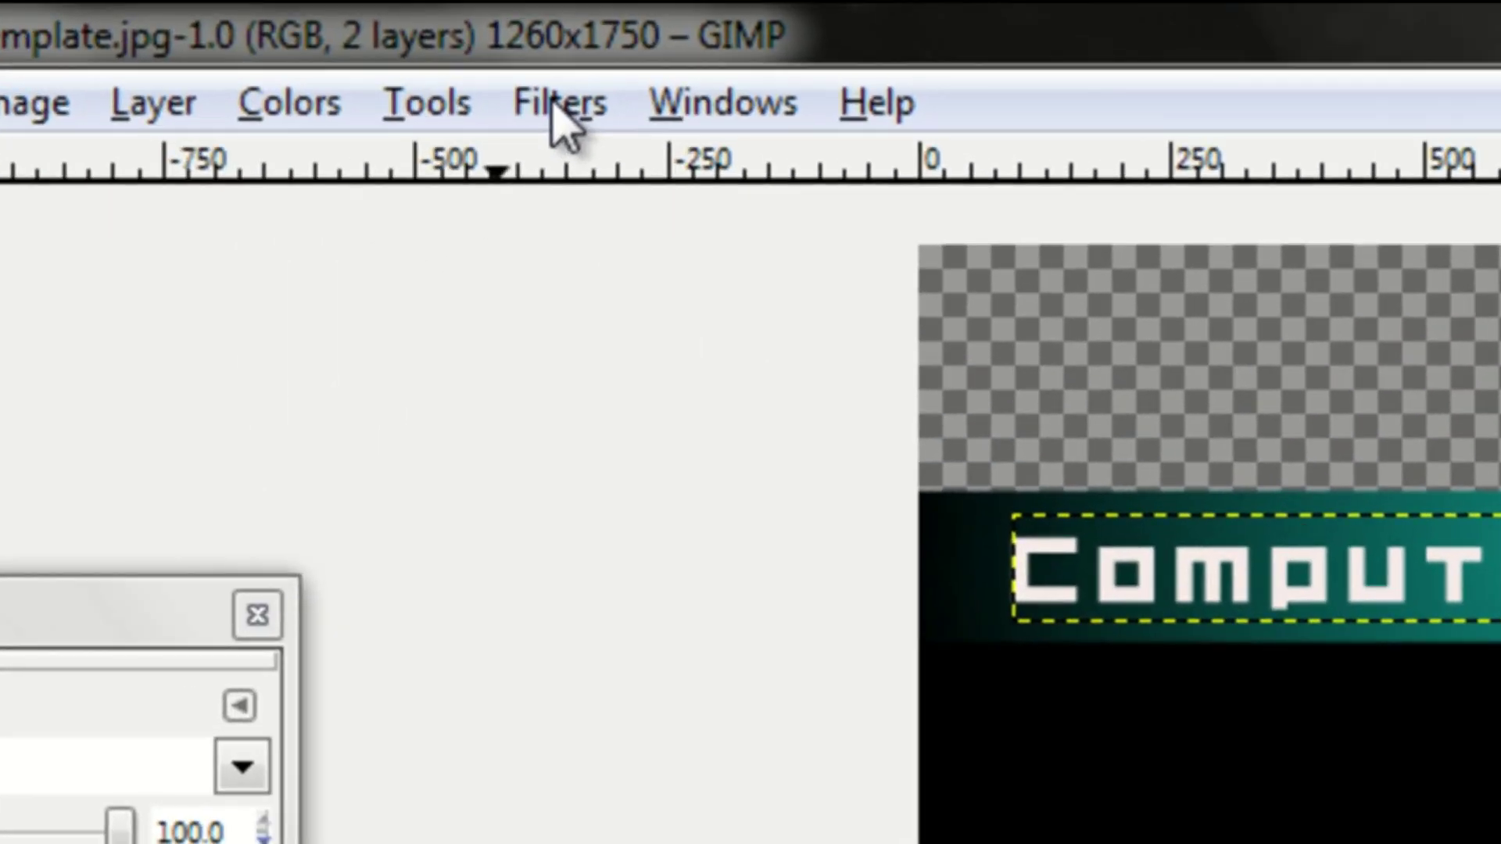
Step: Apply a Drop Shadow to the title with offset 8, blur 15 and 80% opacity
click(561, 125)
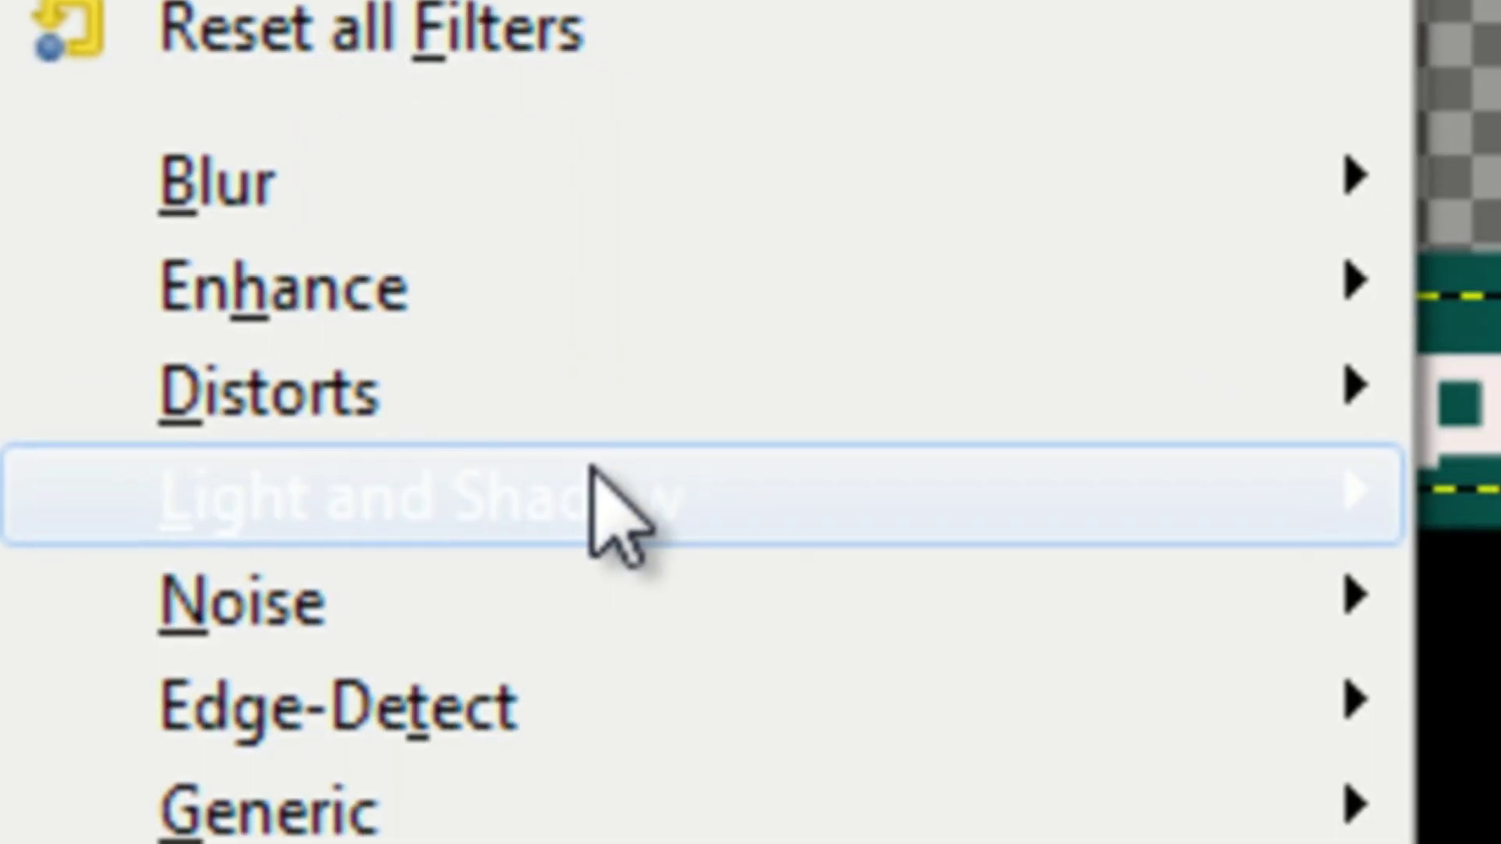
mouse_move(899, 498)
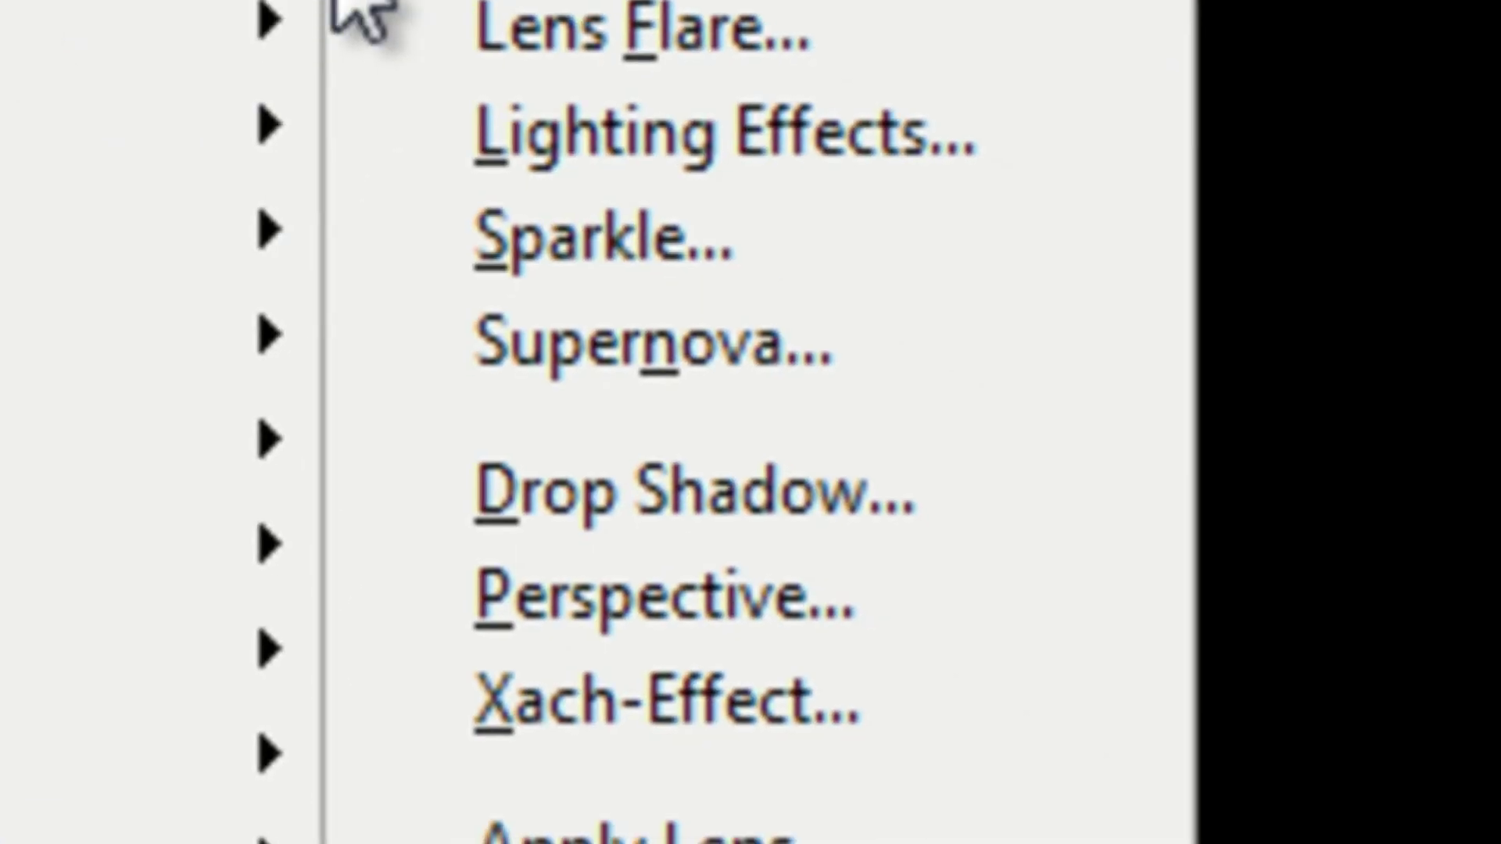
click(770, 539)
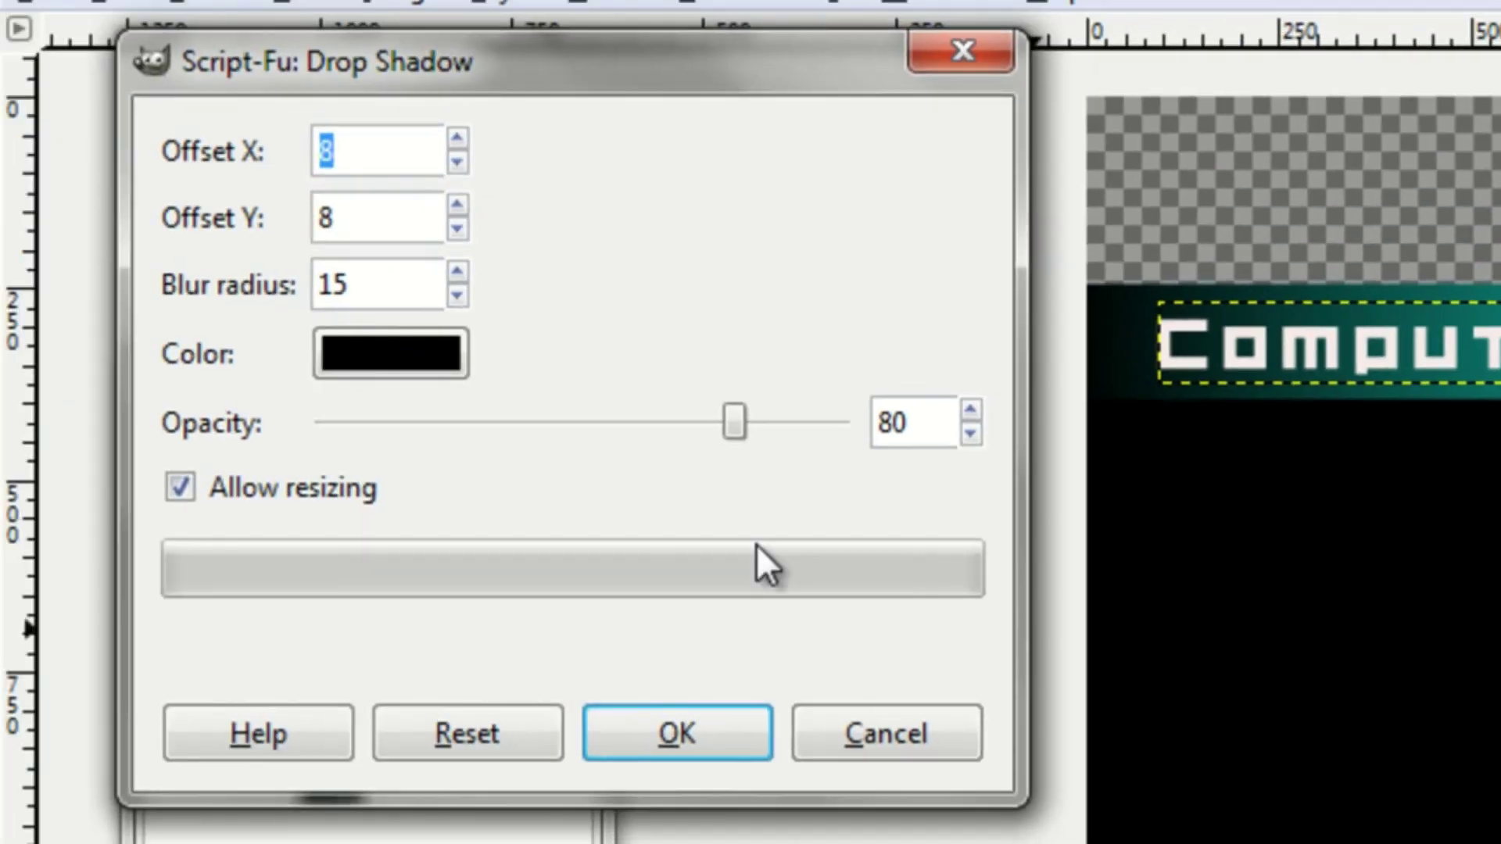
click(725, 752)
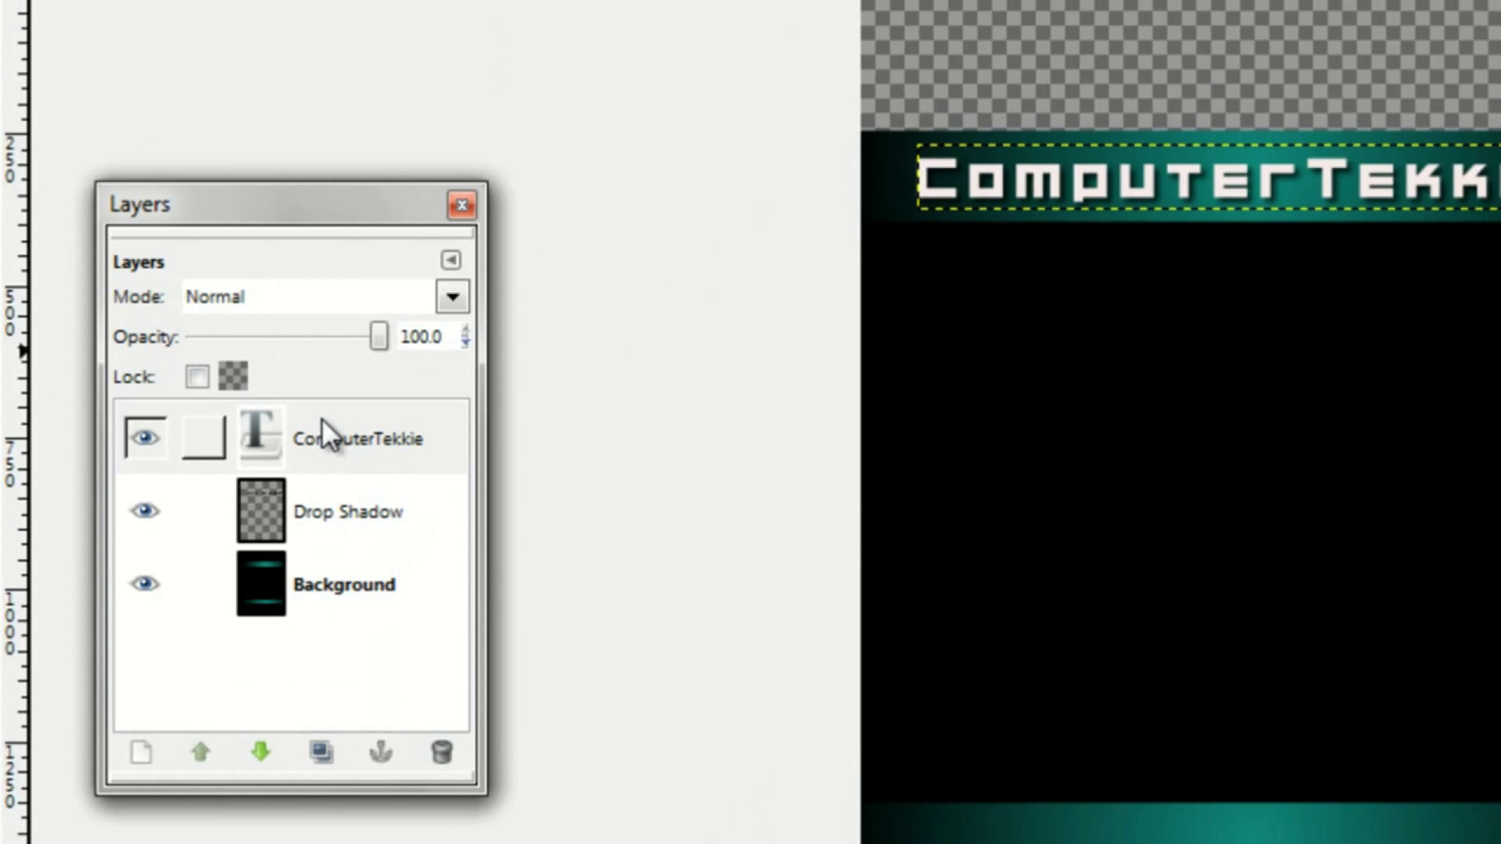
Step: Merge the title and its shadow into the Background, then rotate the image 180°
right_click(270, 490)
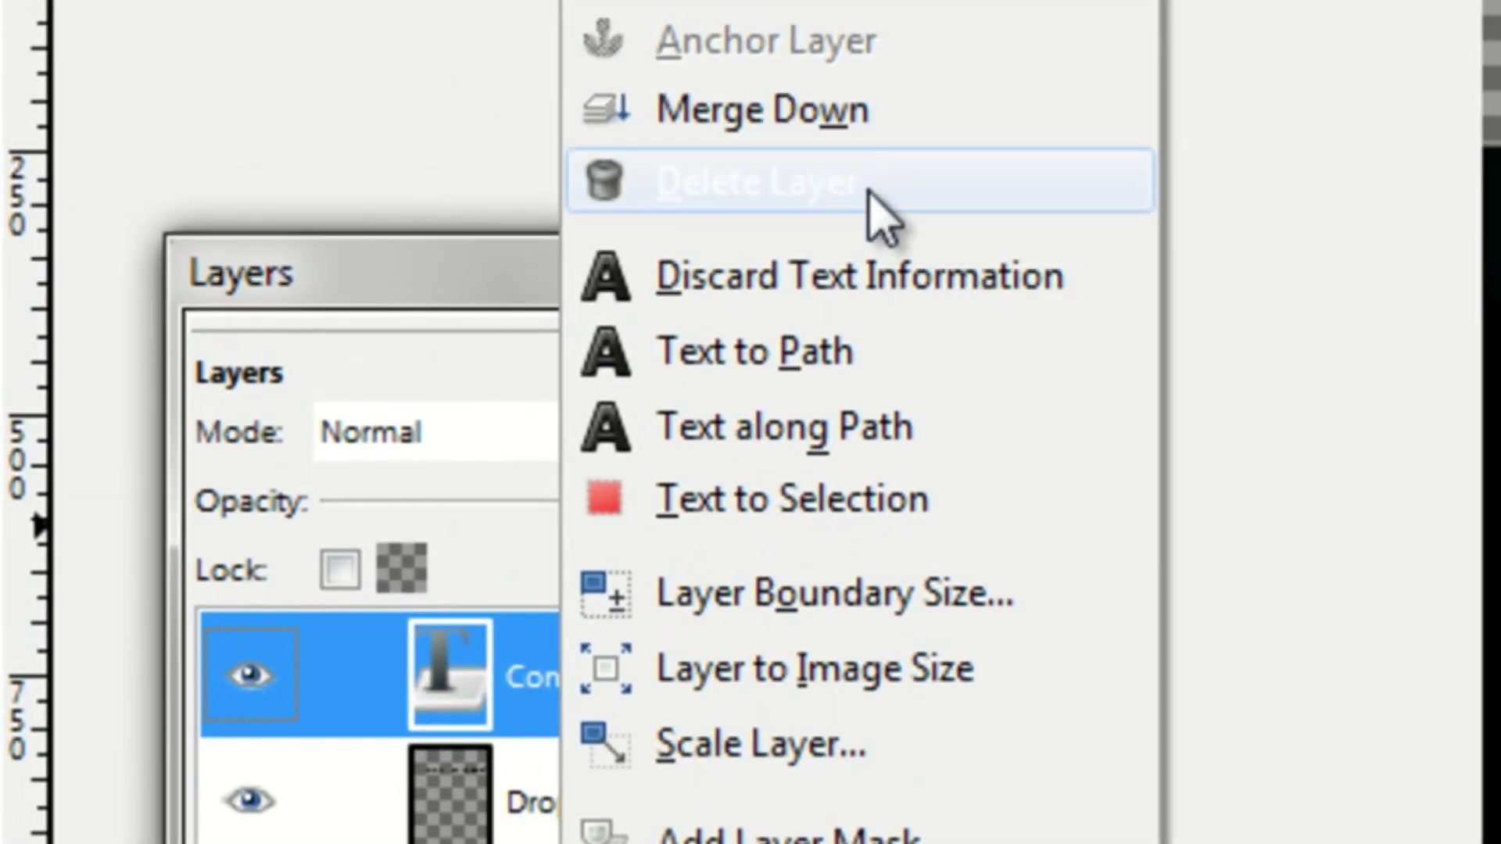
click(881, 117)
right_click(724, 703)
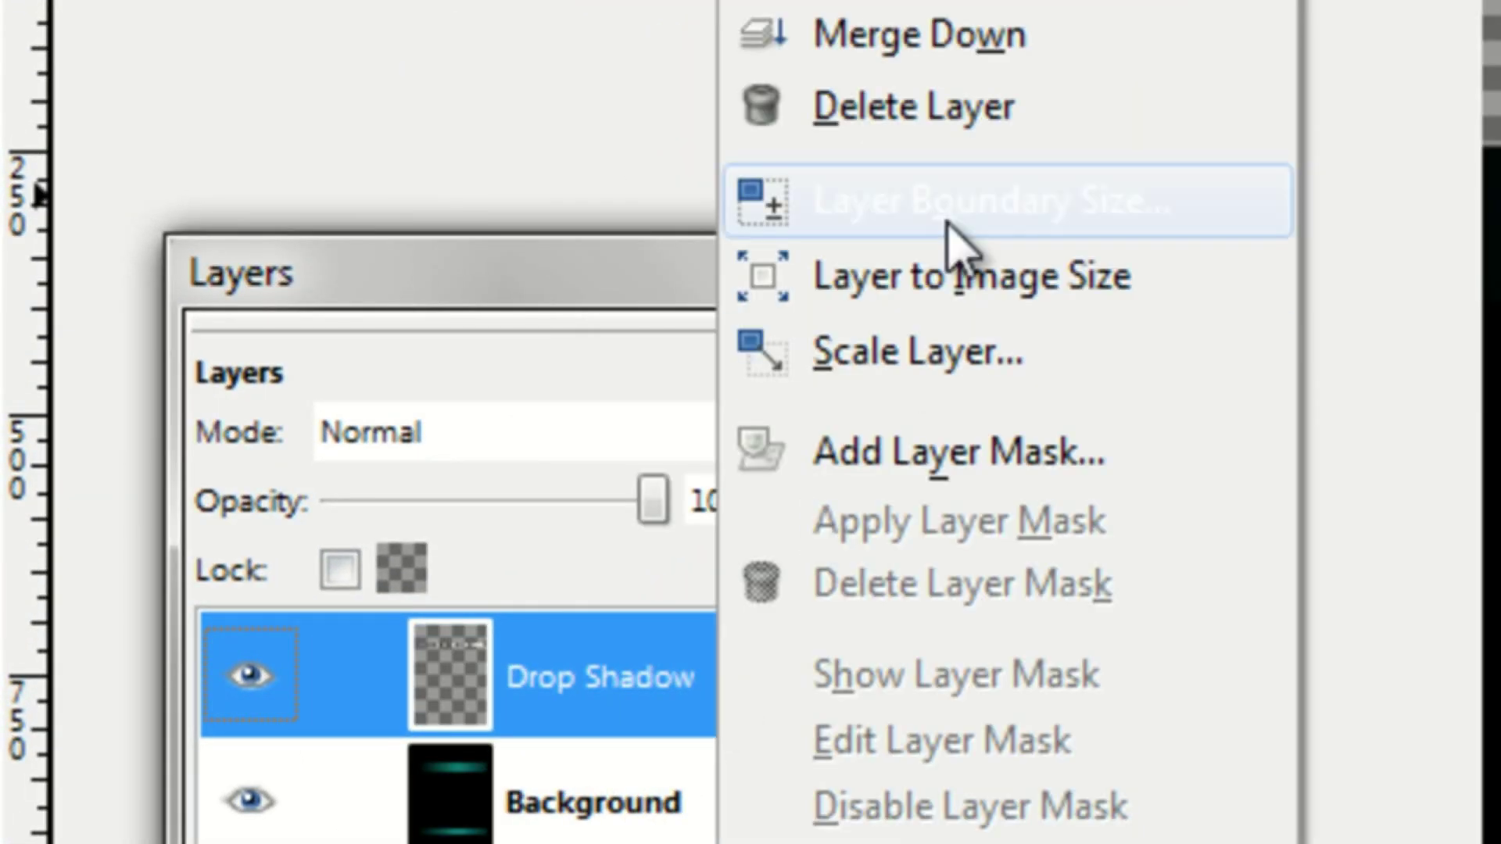
click(1038, 52)
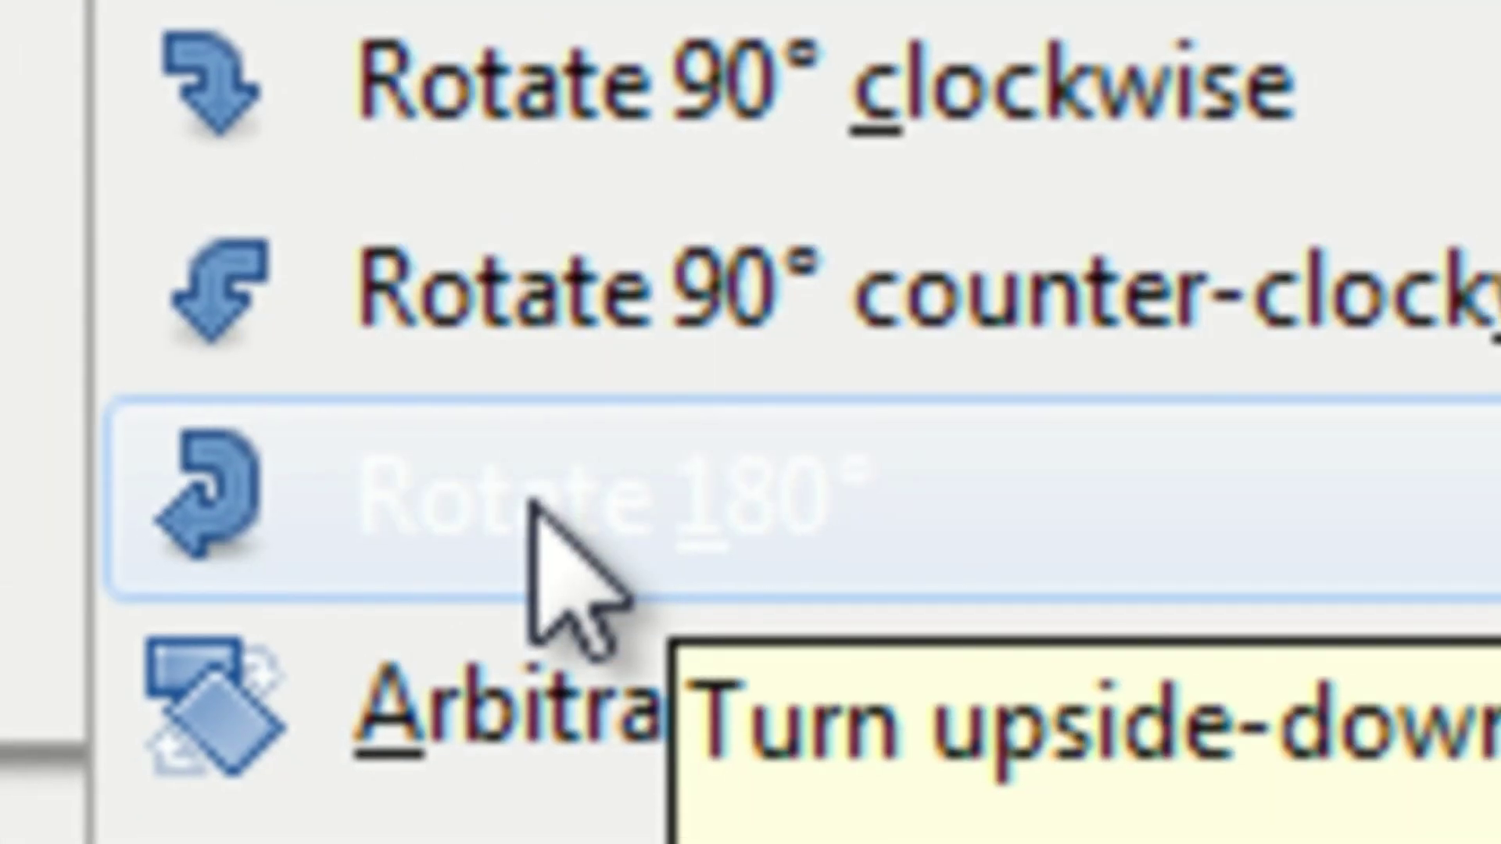
click(529, 502)
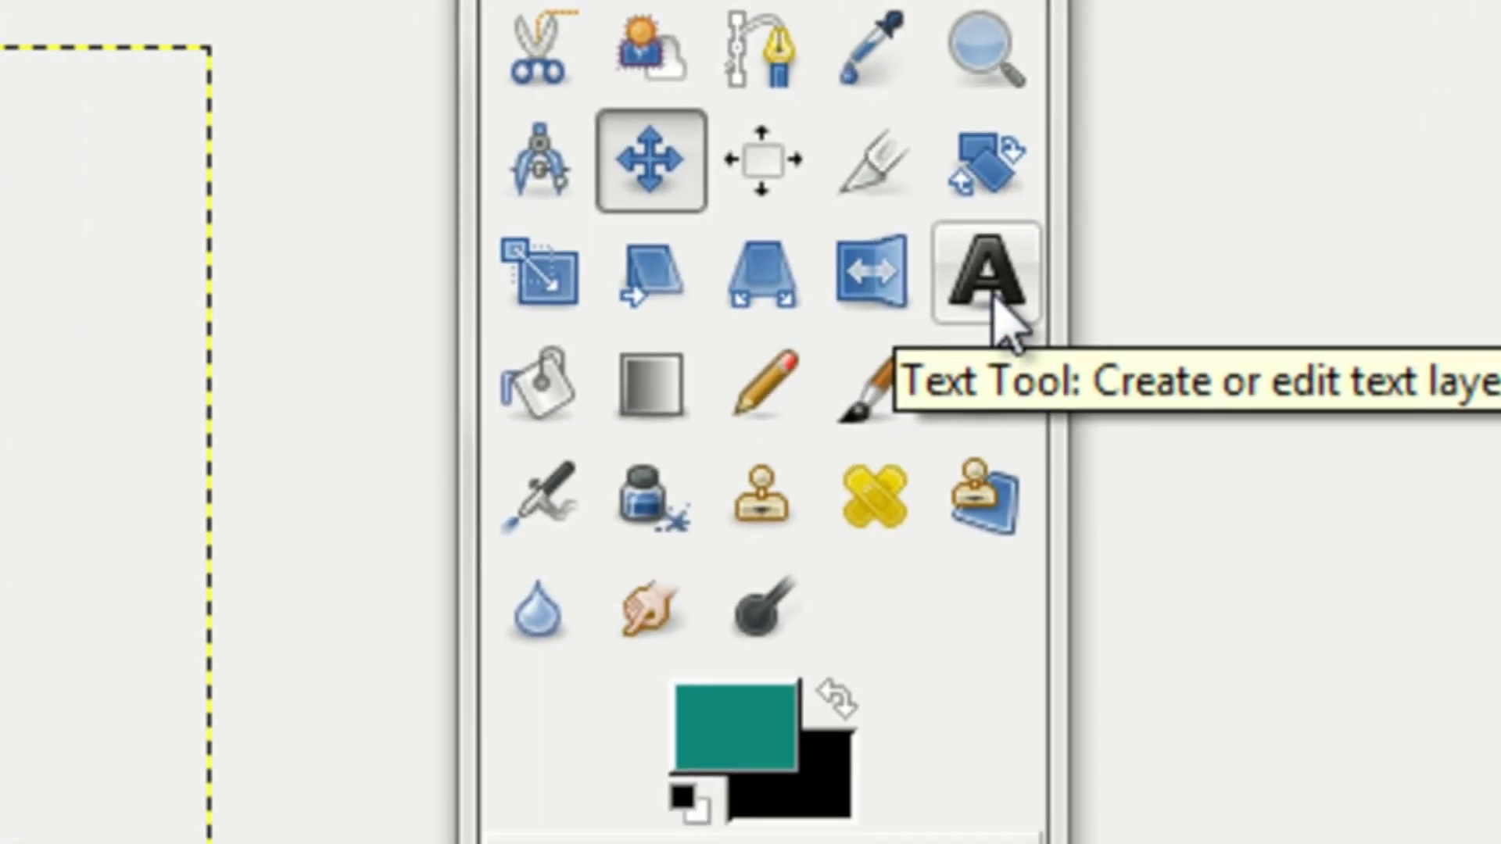
Step: Draw a new text box across the top band and type ComputerTekkie
click(863, 316)
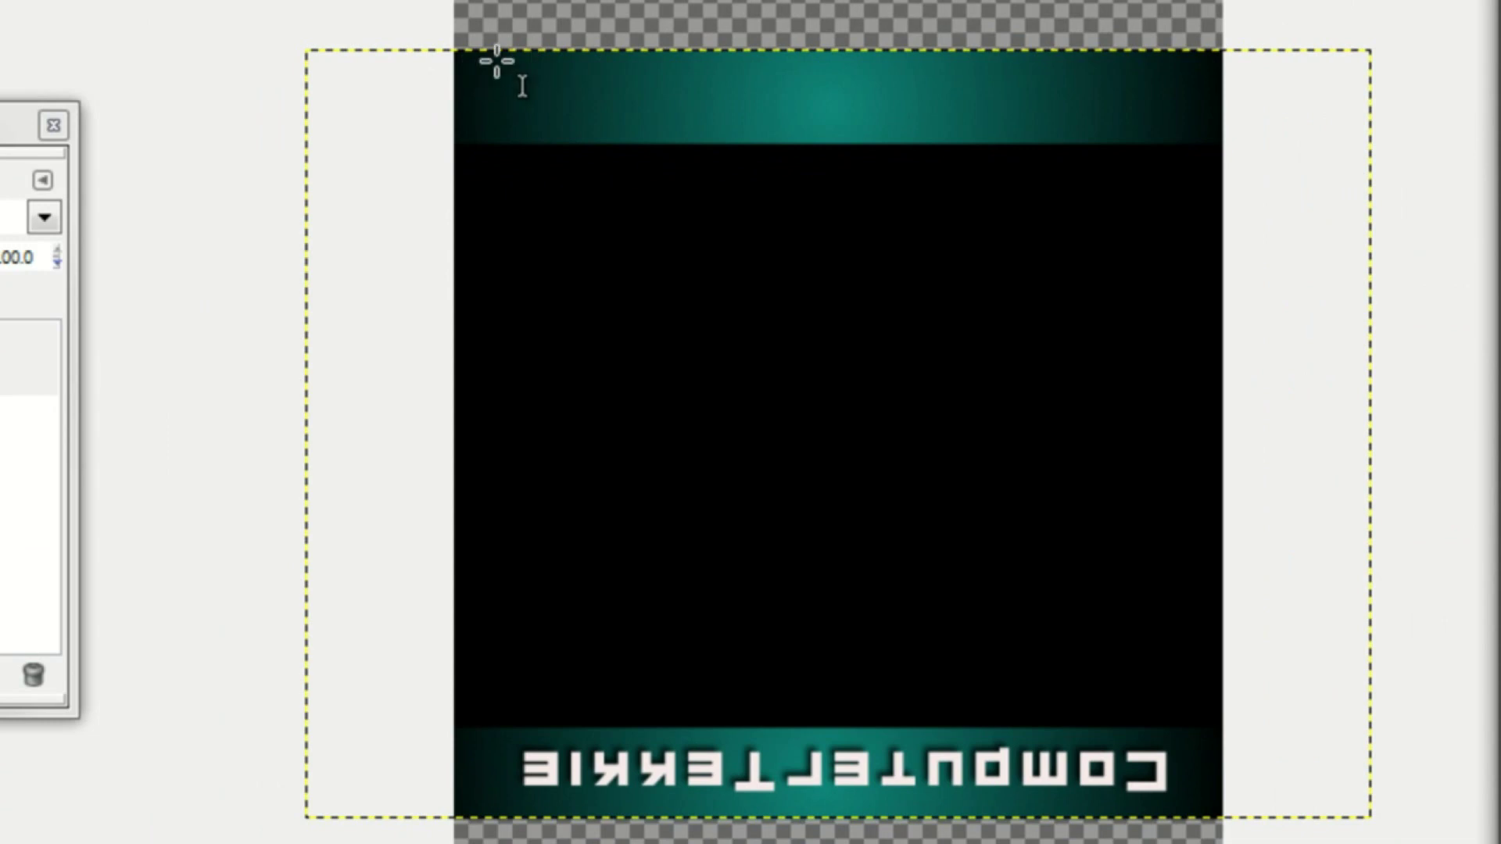
drag(498, 61, 1189, 147)
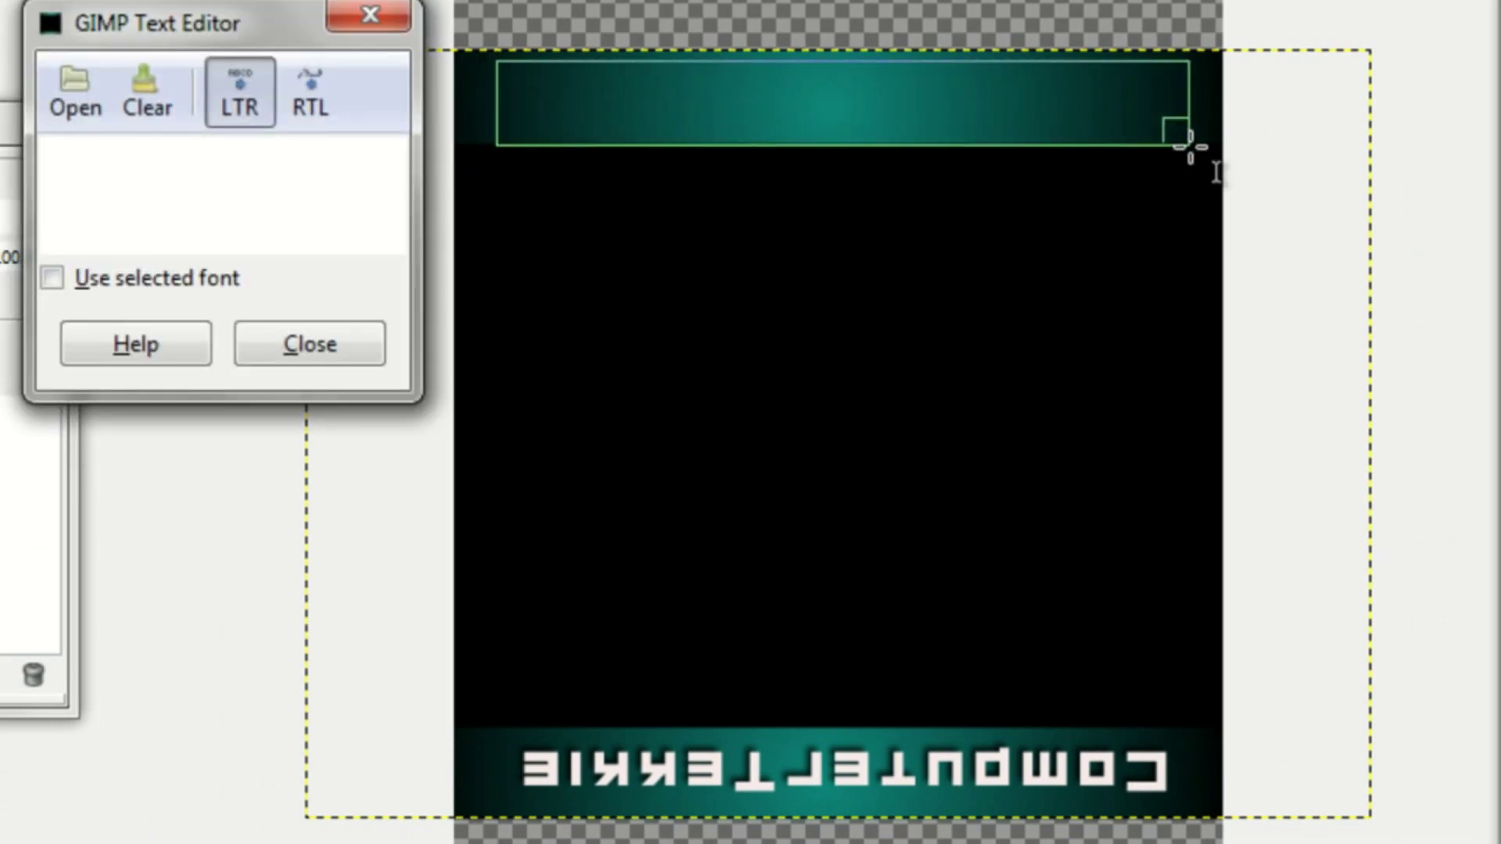
text(Comp[ut)
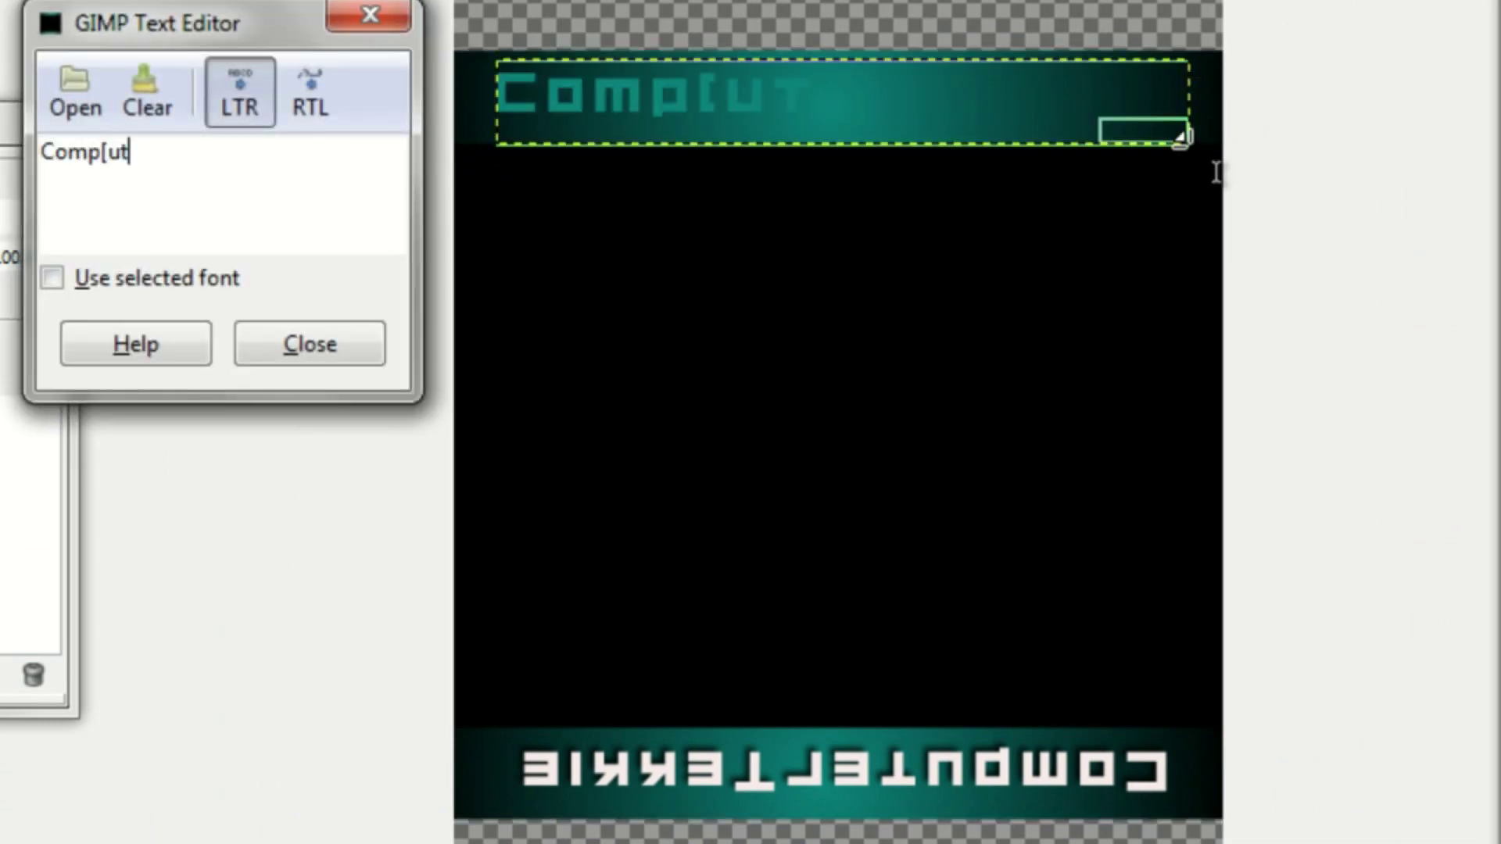
key(BackSpace)
key(BackSpace)
key(BackSpace)
text(uter)
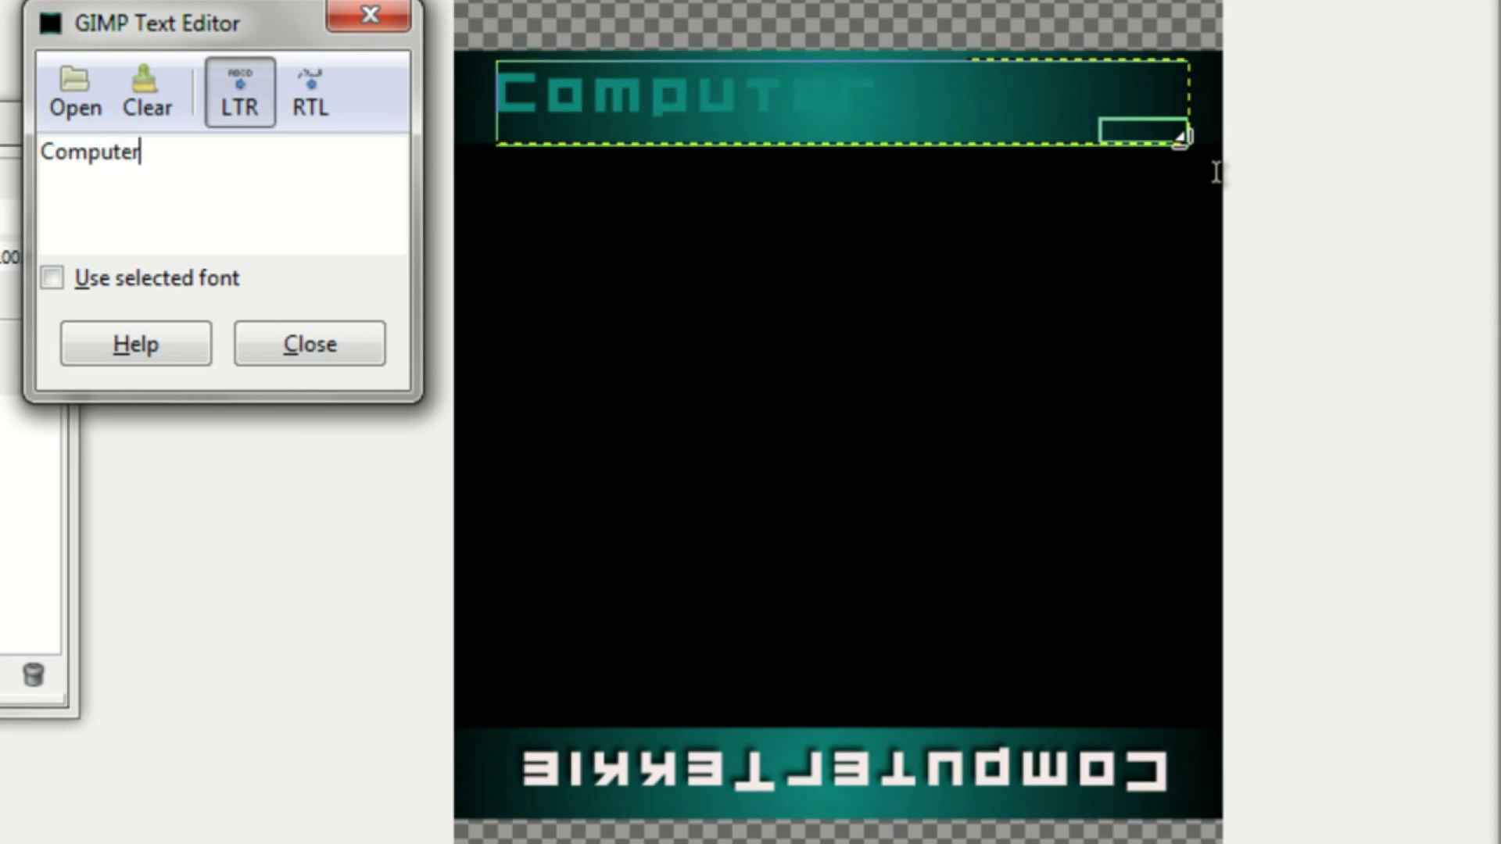
text(Tekkie)
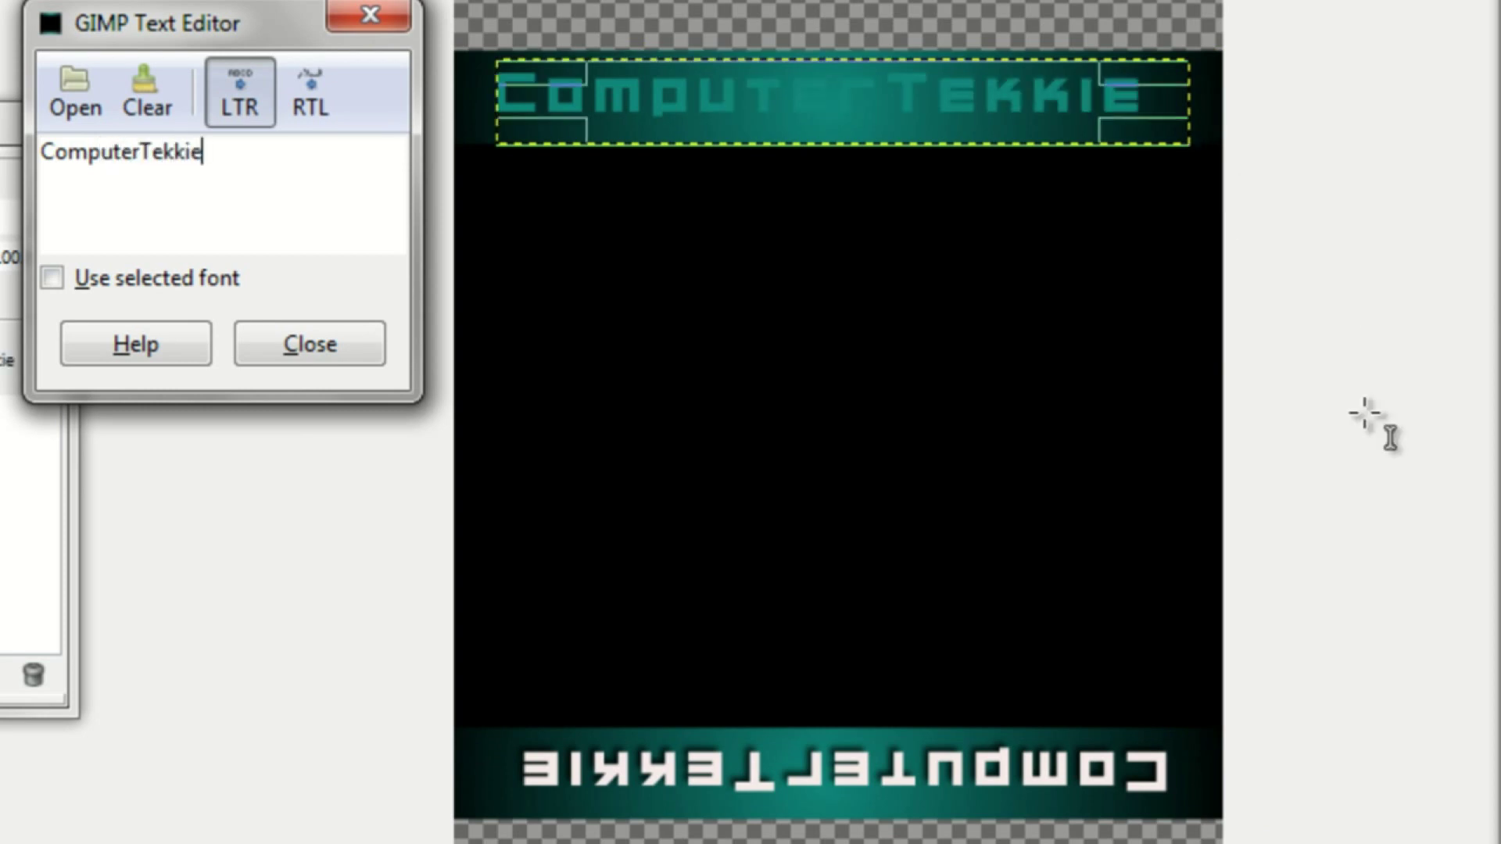
key(ctrl+a)
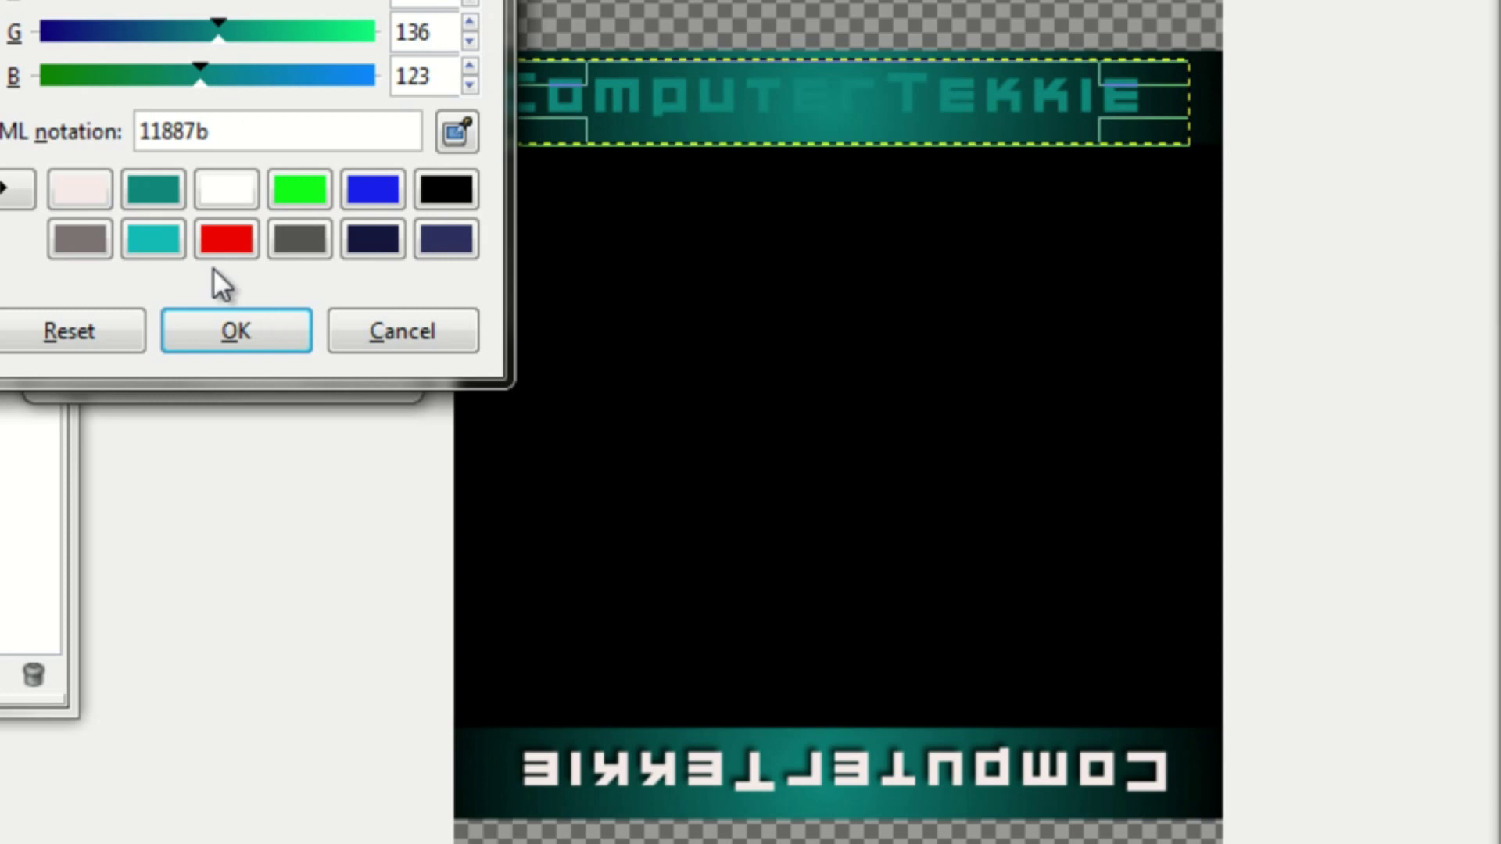
Step: Make the new title white and fit its text box to the word
click(223, 194)
click(235, 332)
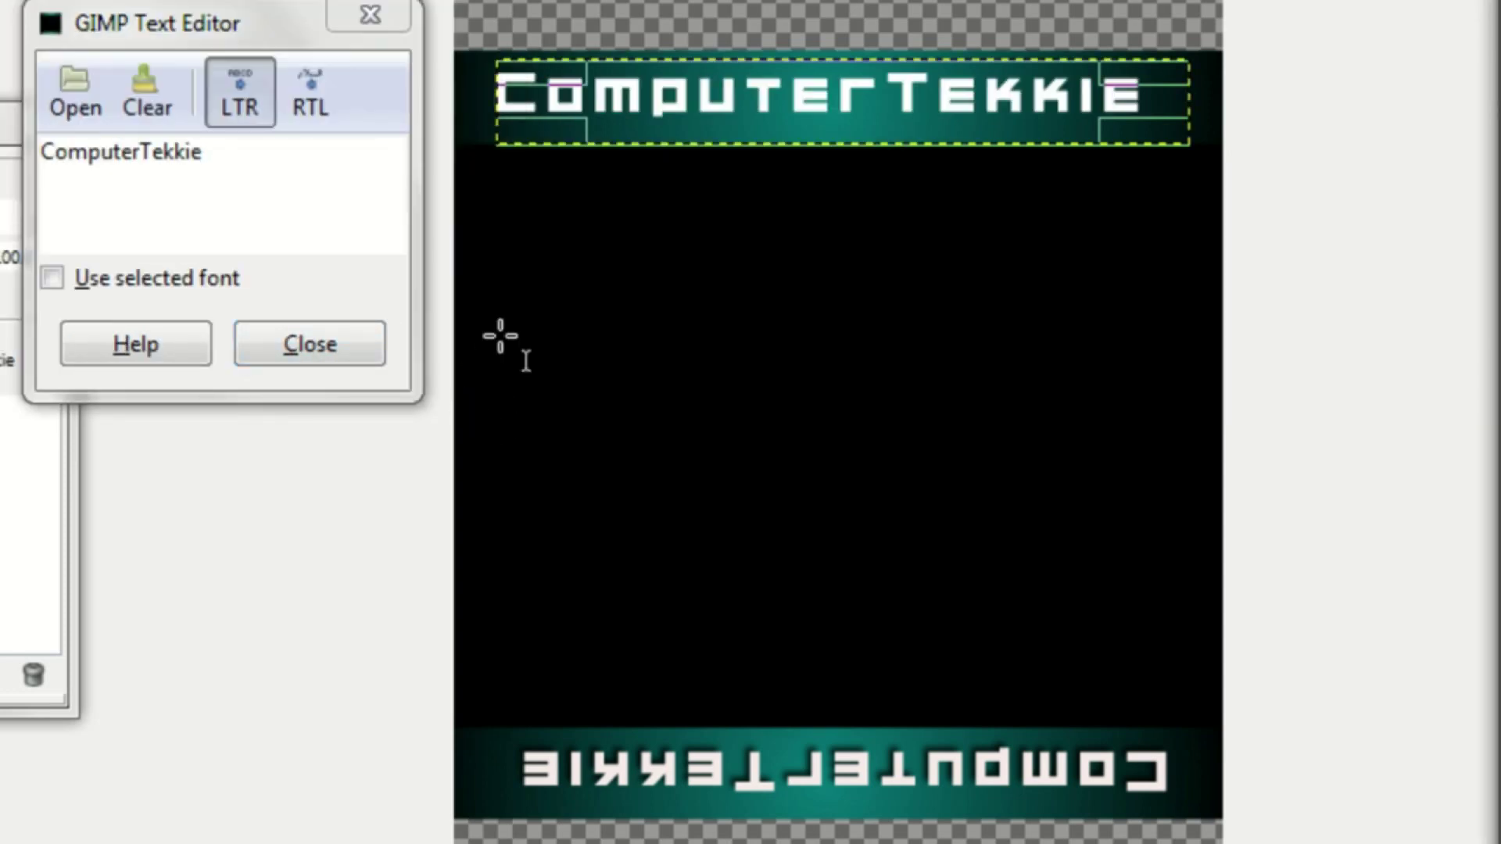
click(978, 143)
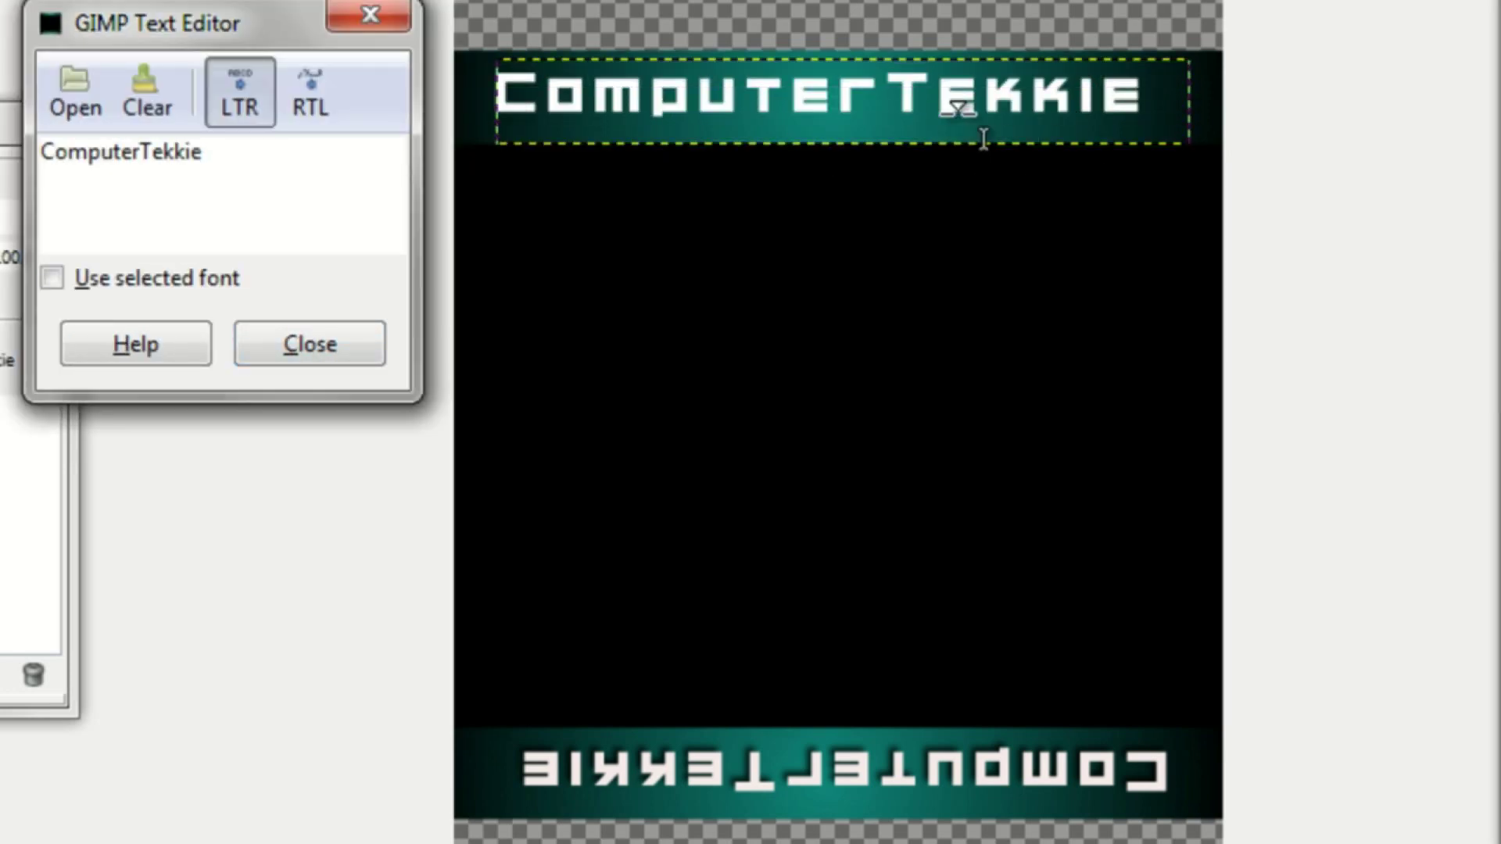
drag(1217, 104, 1194, 104)
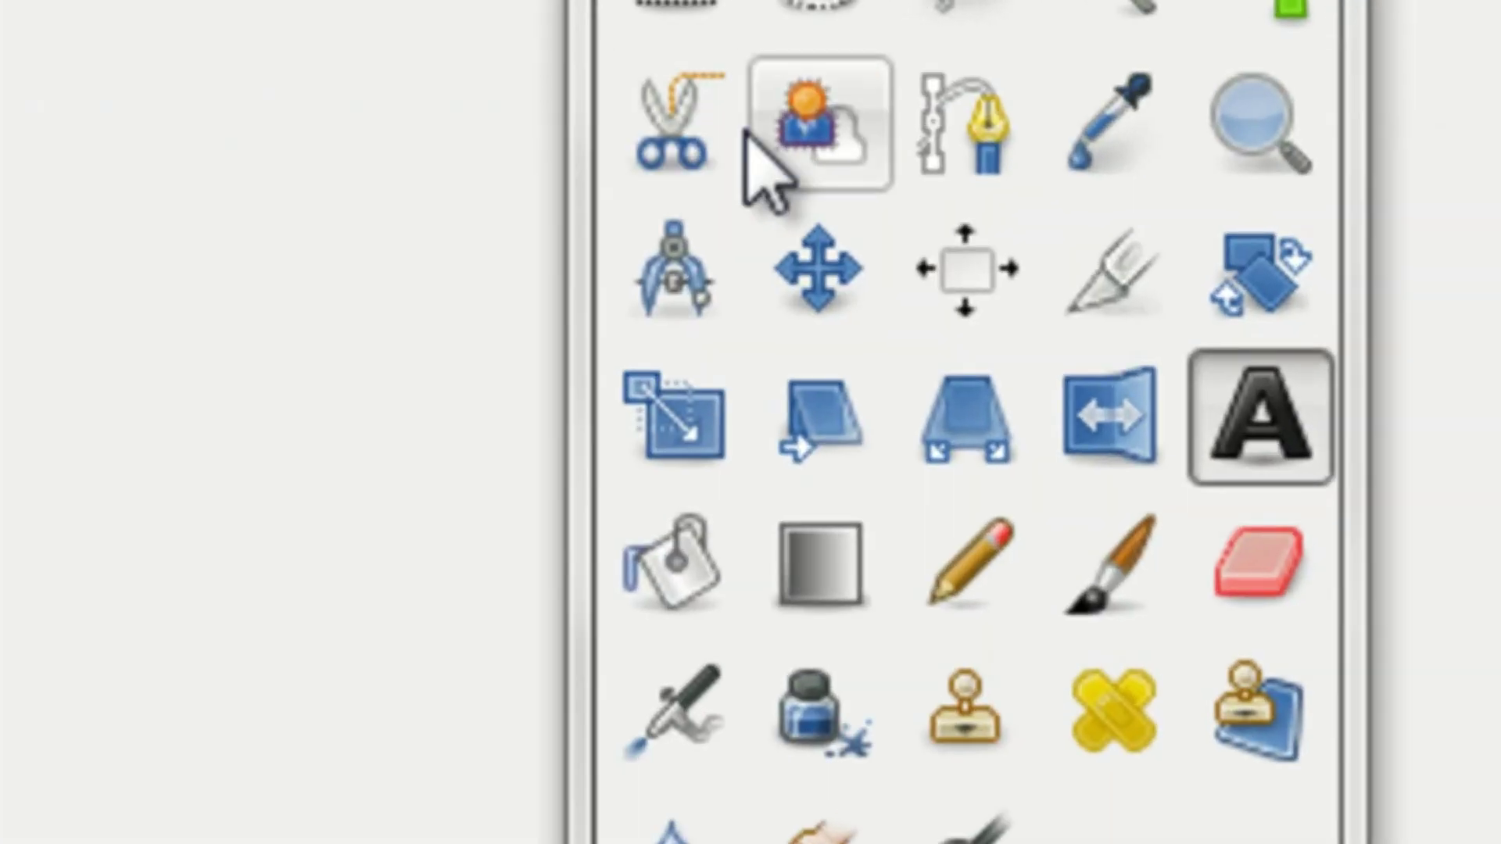
Step: Nudge the upright ComputerTekkie text slightly right to centre it in the top bar
click(1410, 151)
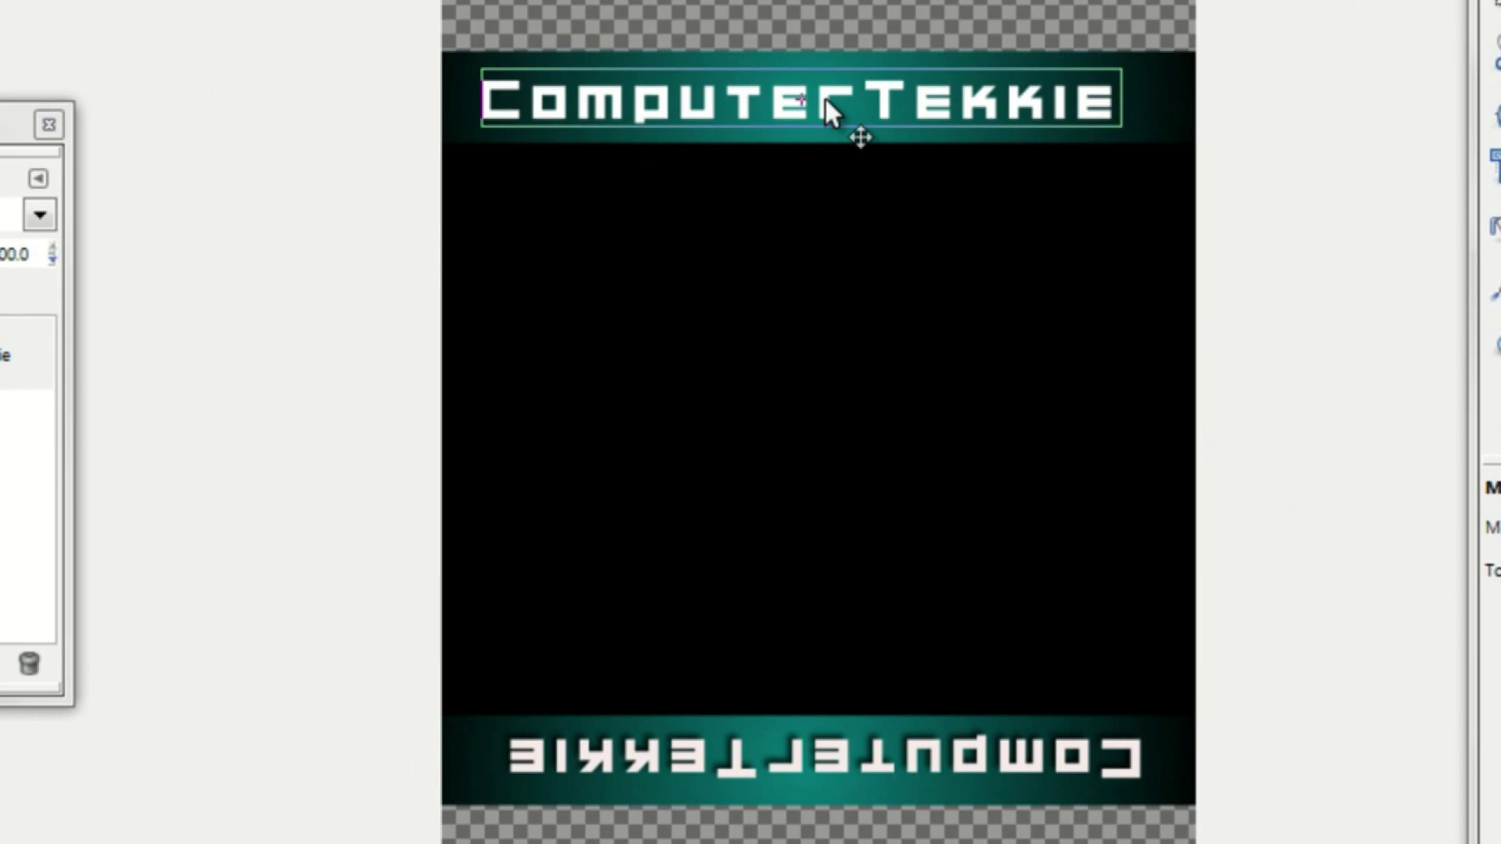
drag(824, 97, 829, 96)
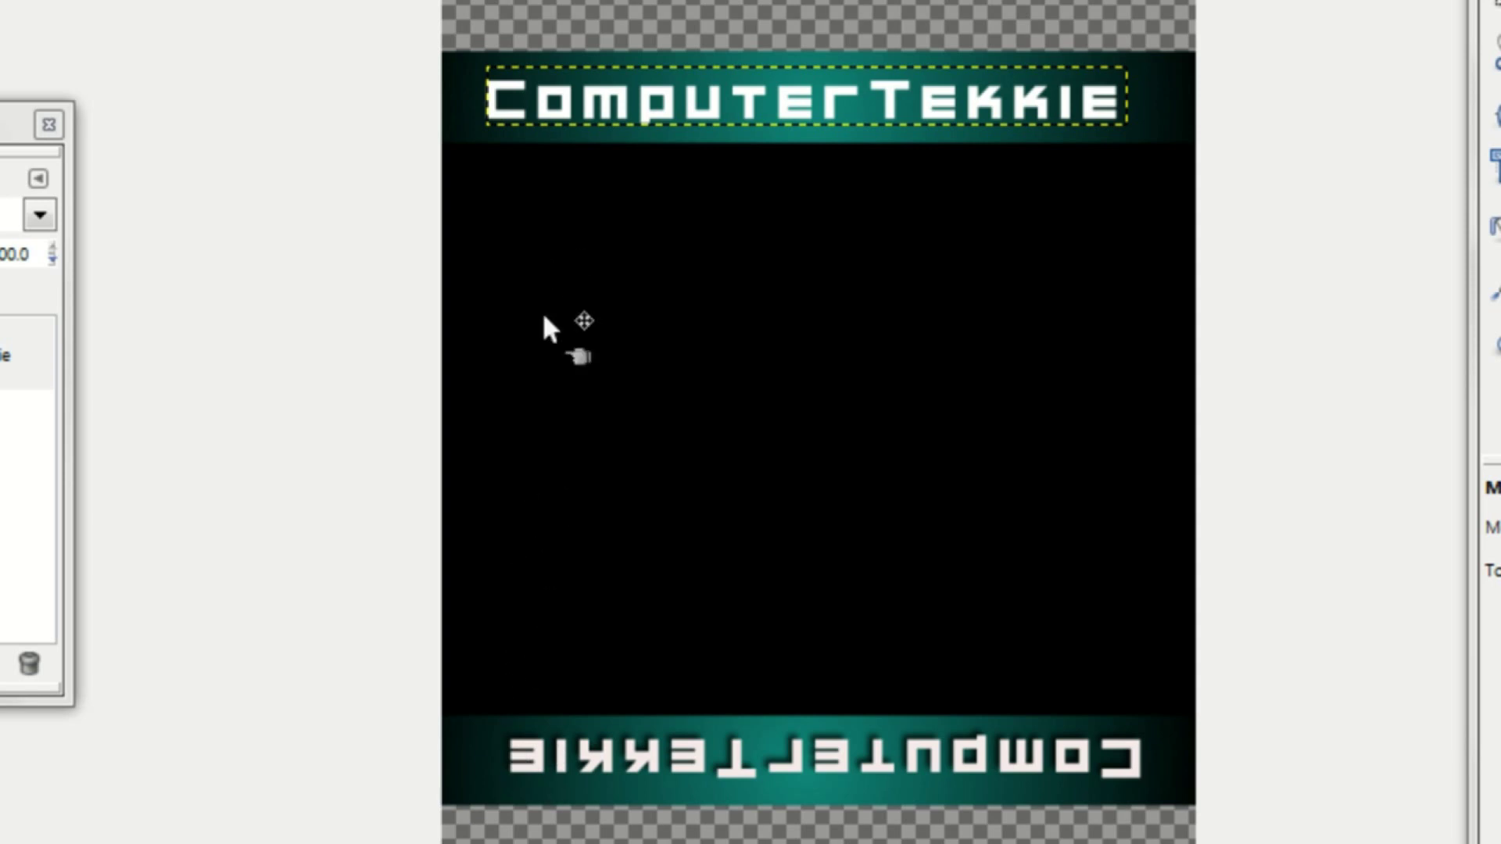
drag(507, 106, 527, 114)
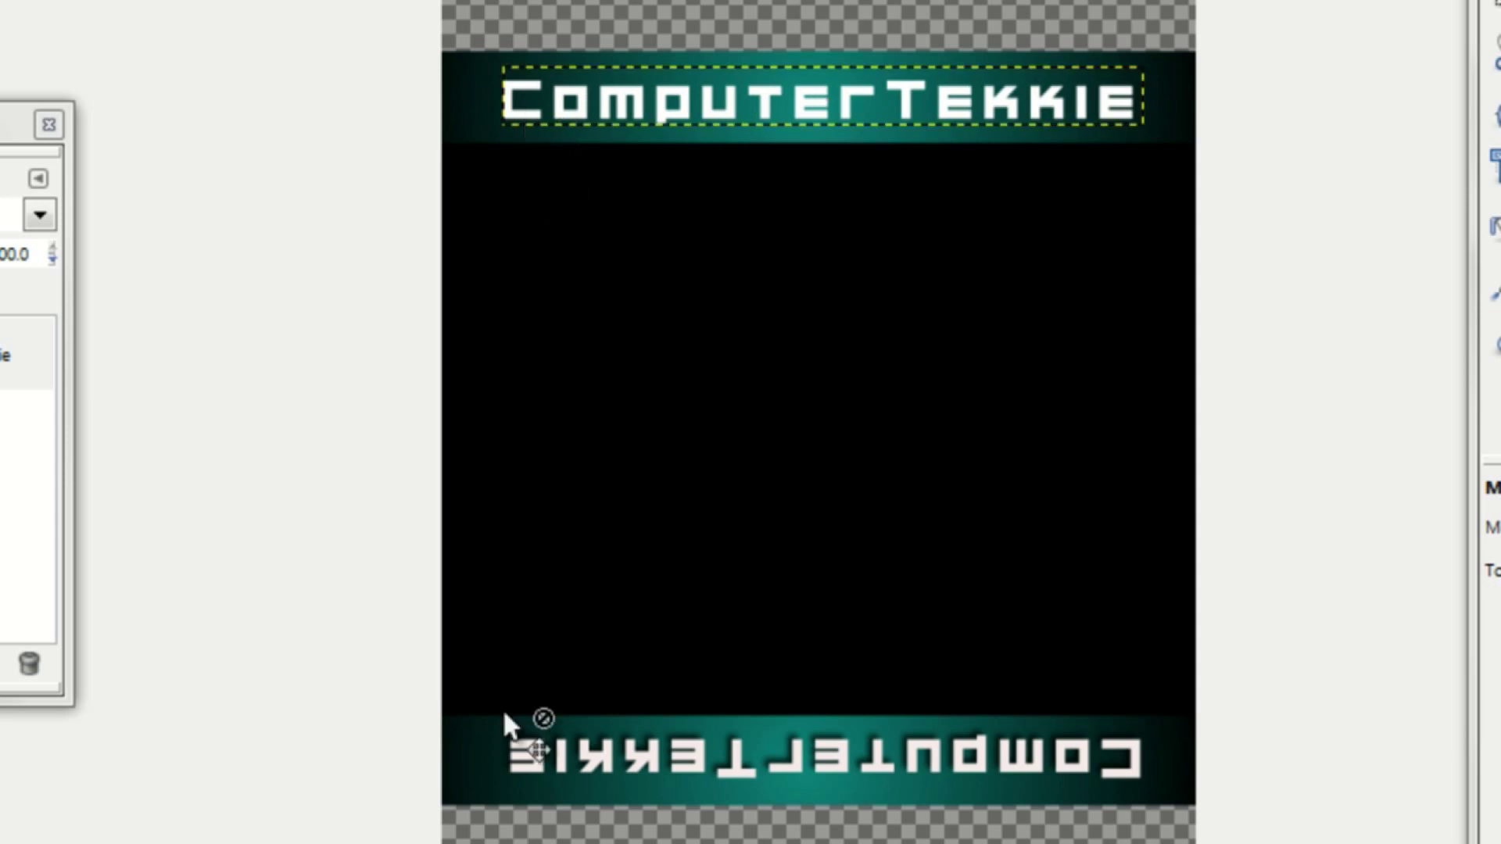
click(159, 0)
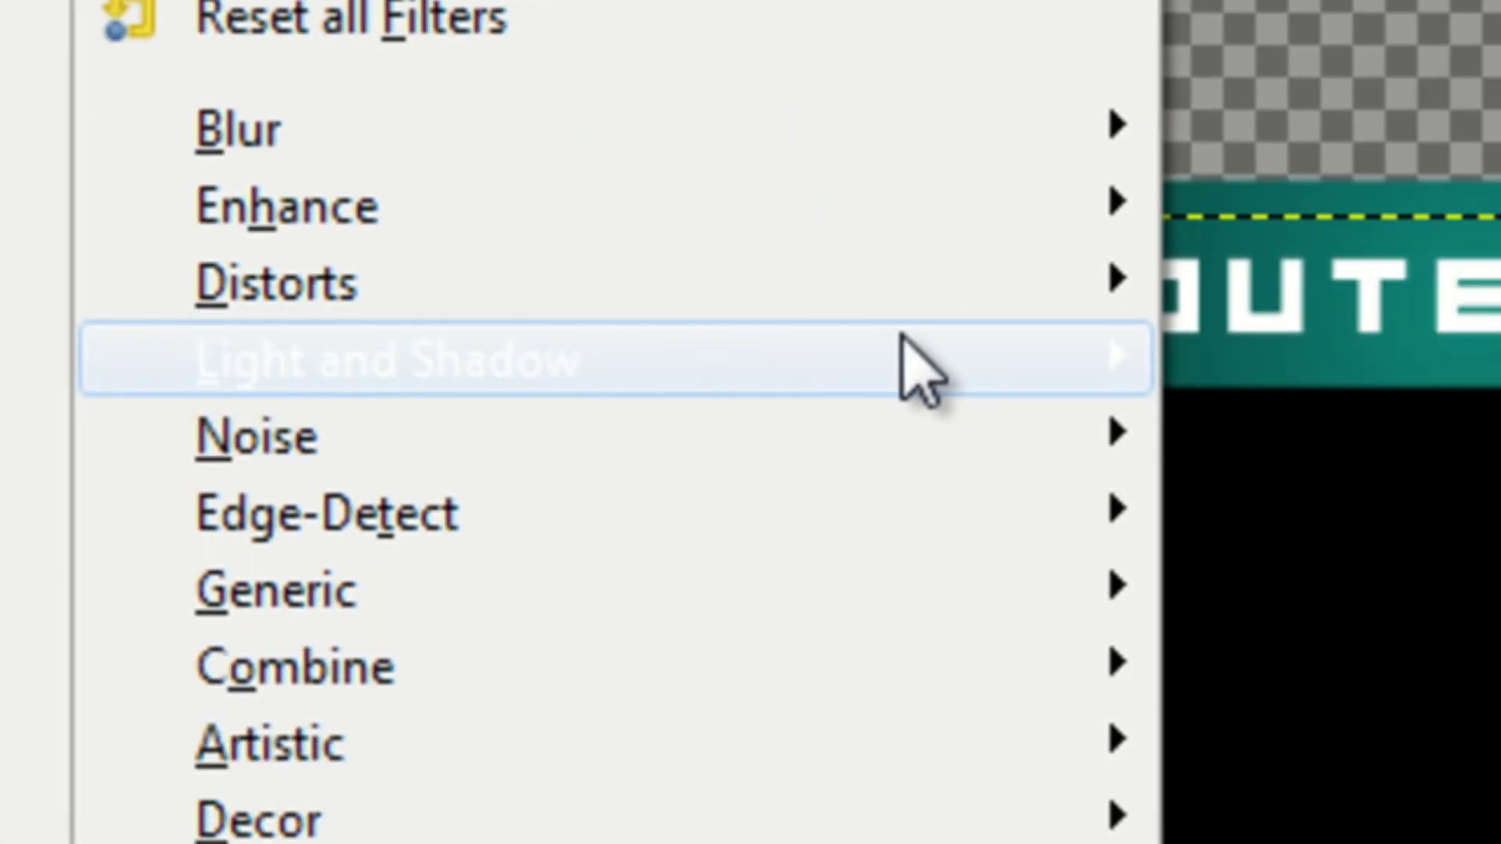
Step: Add a Drop Shadow to the upright ComputerTekkie title
mouse_move(1251, 473)
click(862, 391)
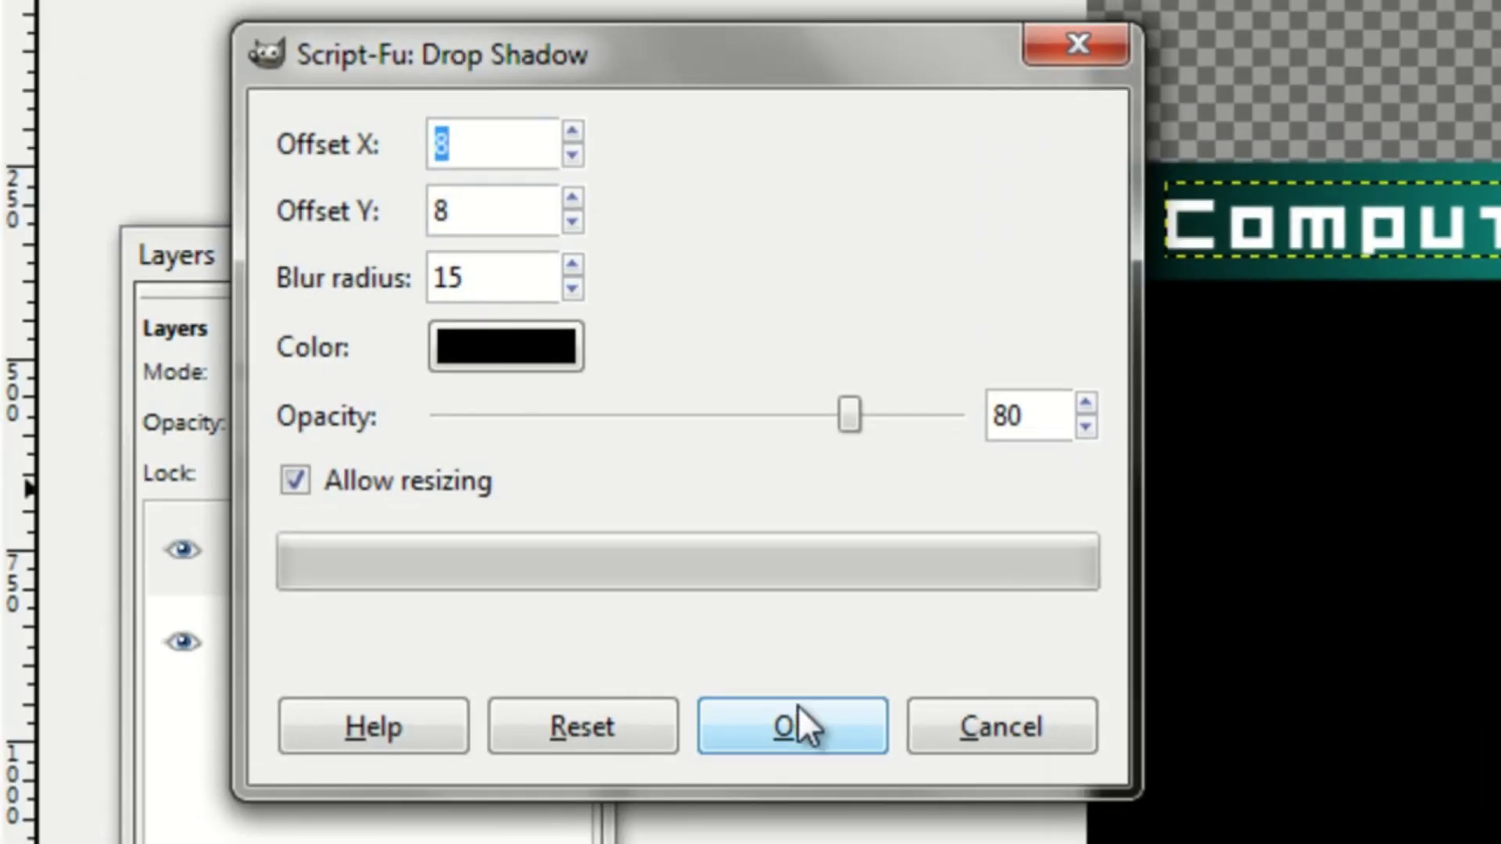
click(799, 708)
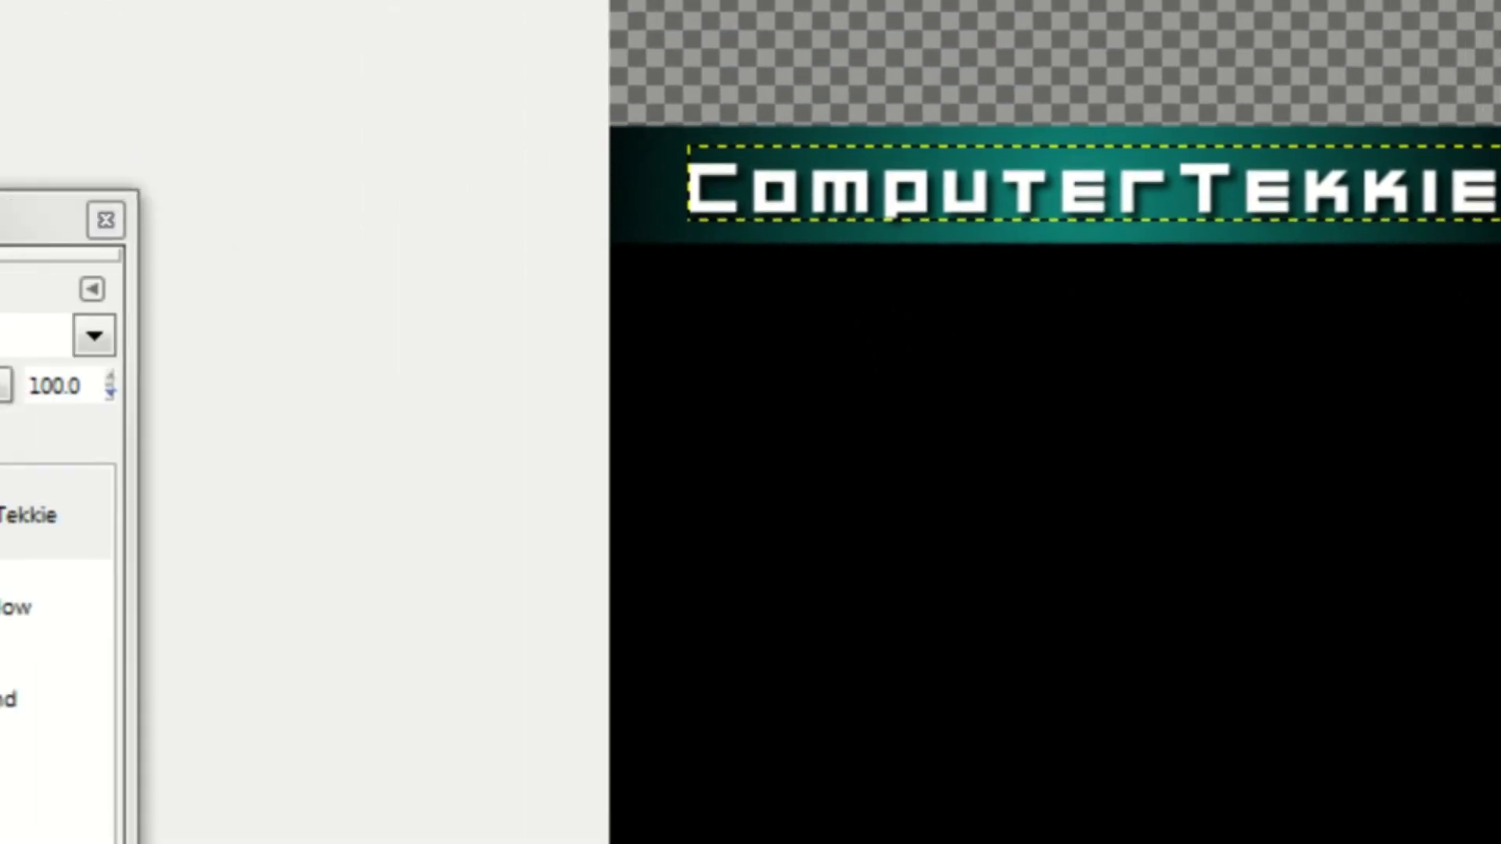
right_click(430, 379)
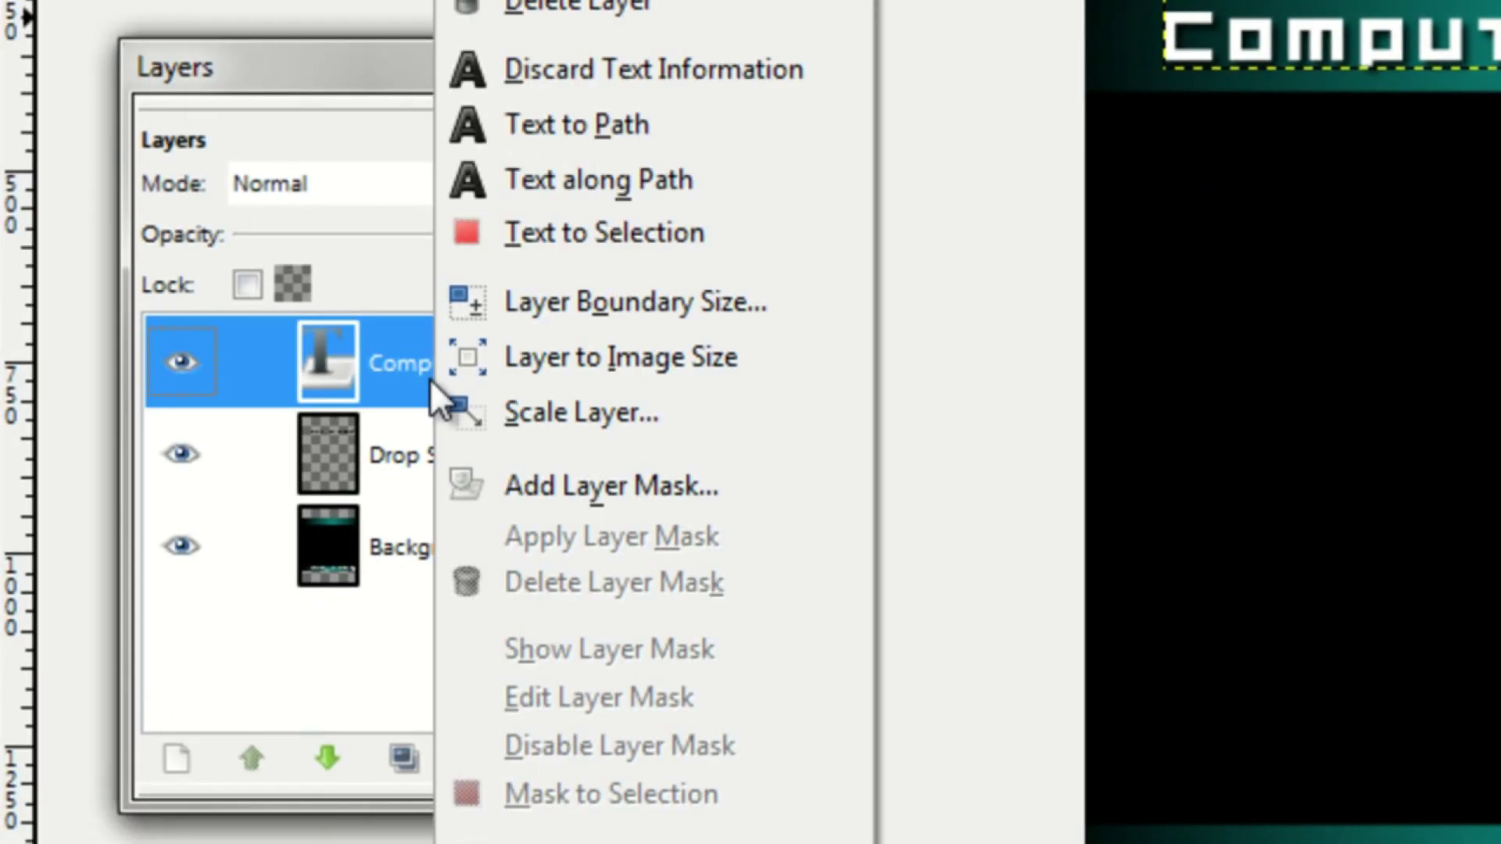
Step: Merge the text and shadow into the Background and rotate the design 90° clockwise
click(659, 63)
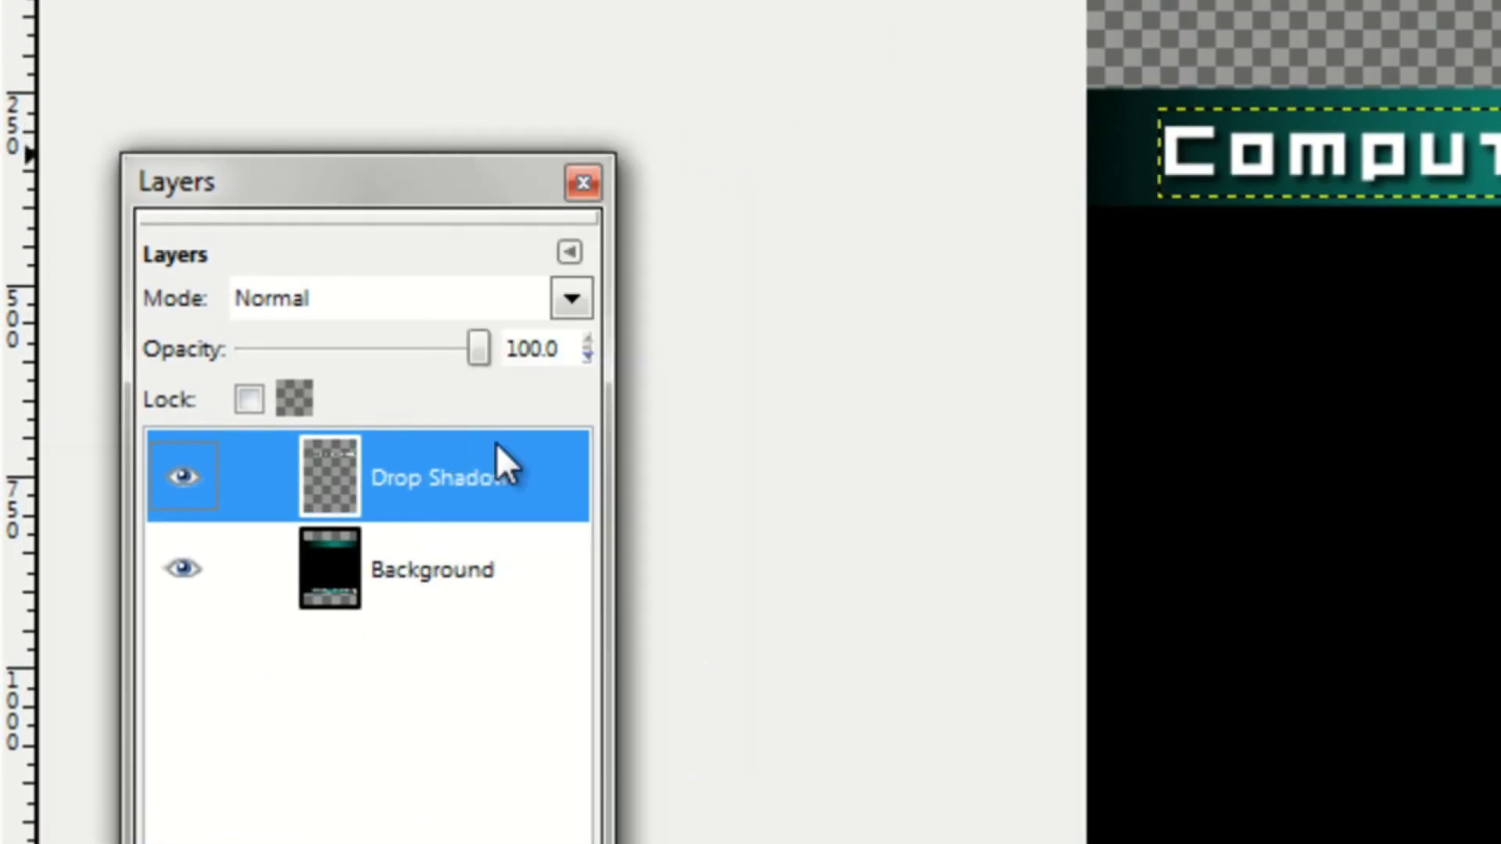
right_click(472, 493)
click(703, 16)
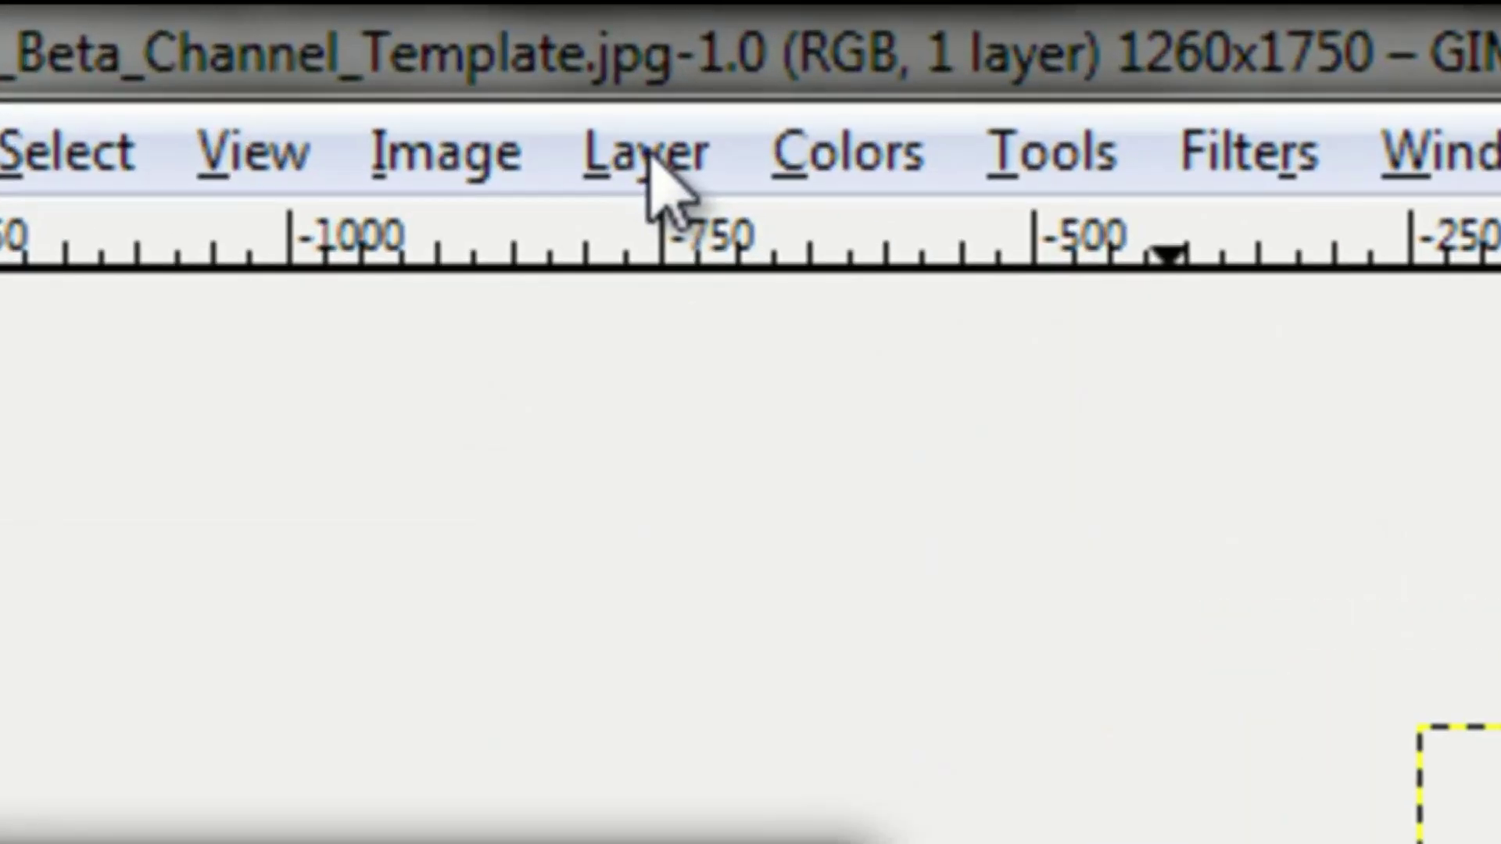
click(266, 40)
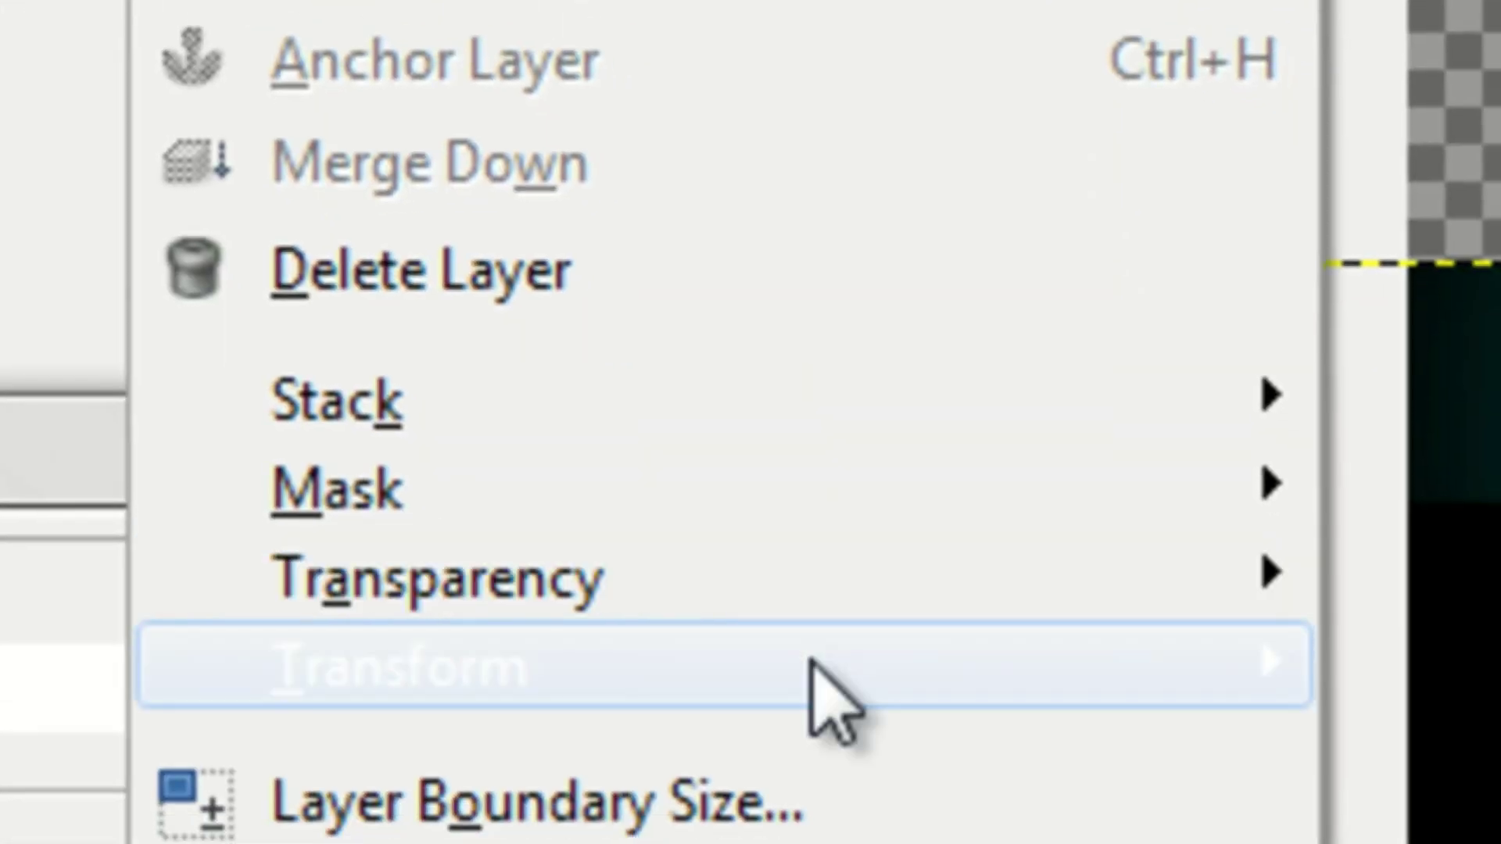
mouse_move(1078, 664)
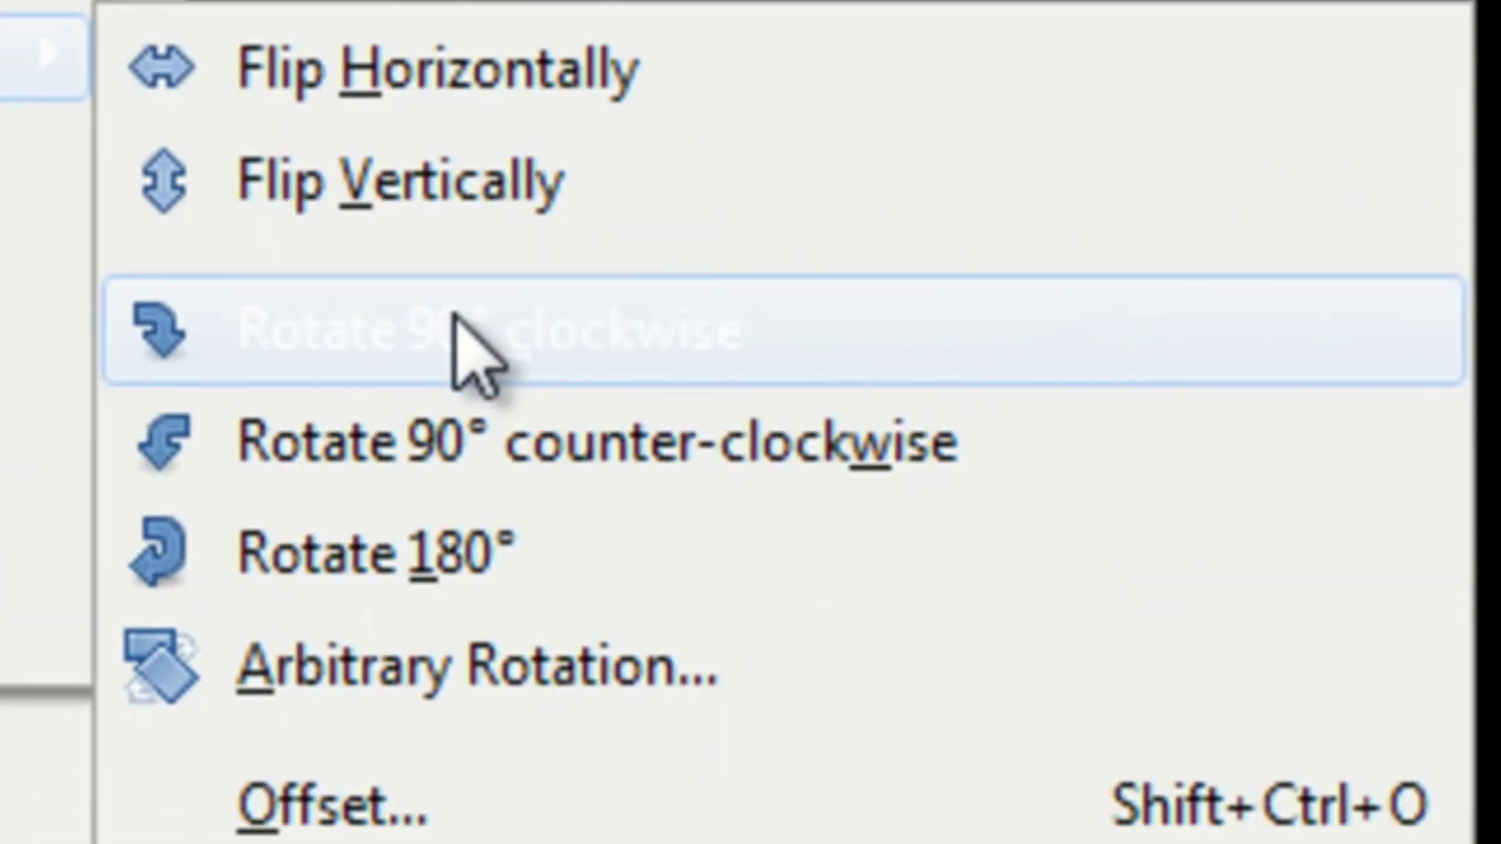
click(1404, 821)
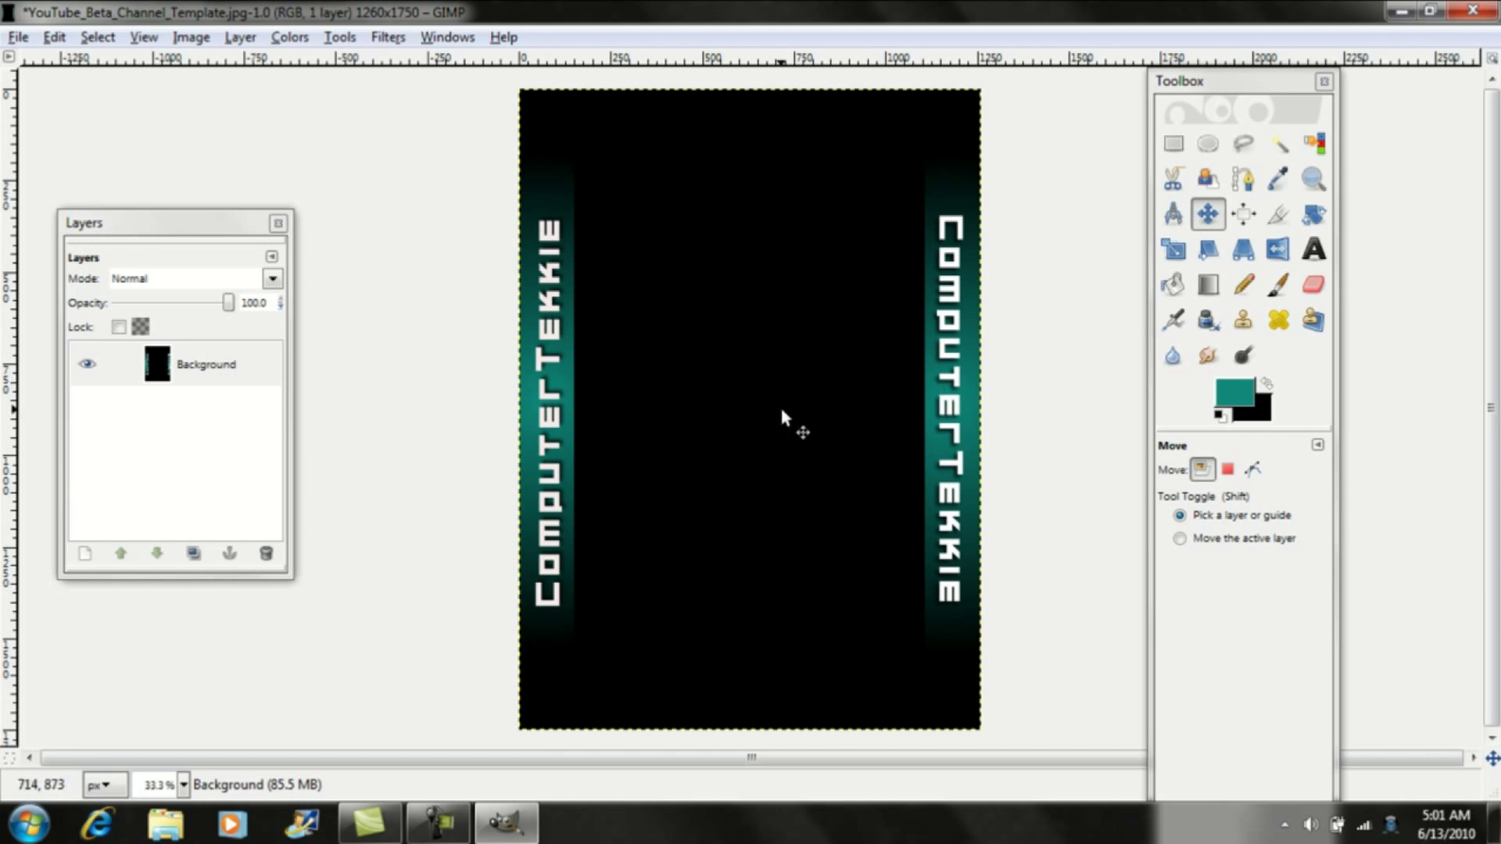
Step: Save the image as YouTubeChannel.jpg on the Desktop
click(14, 38)
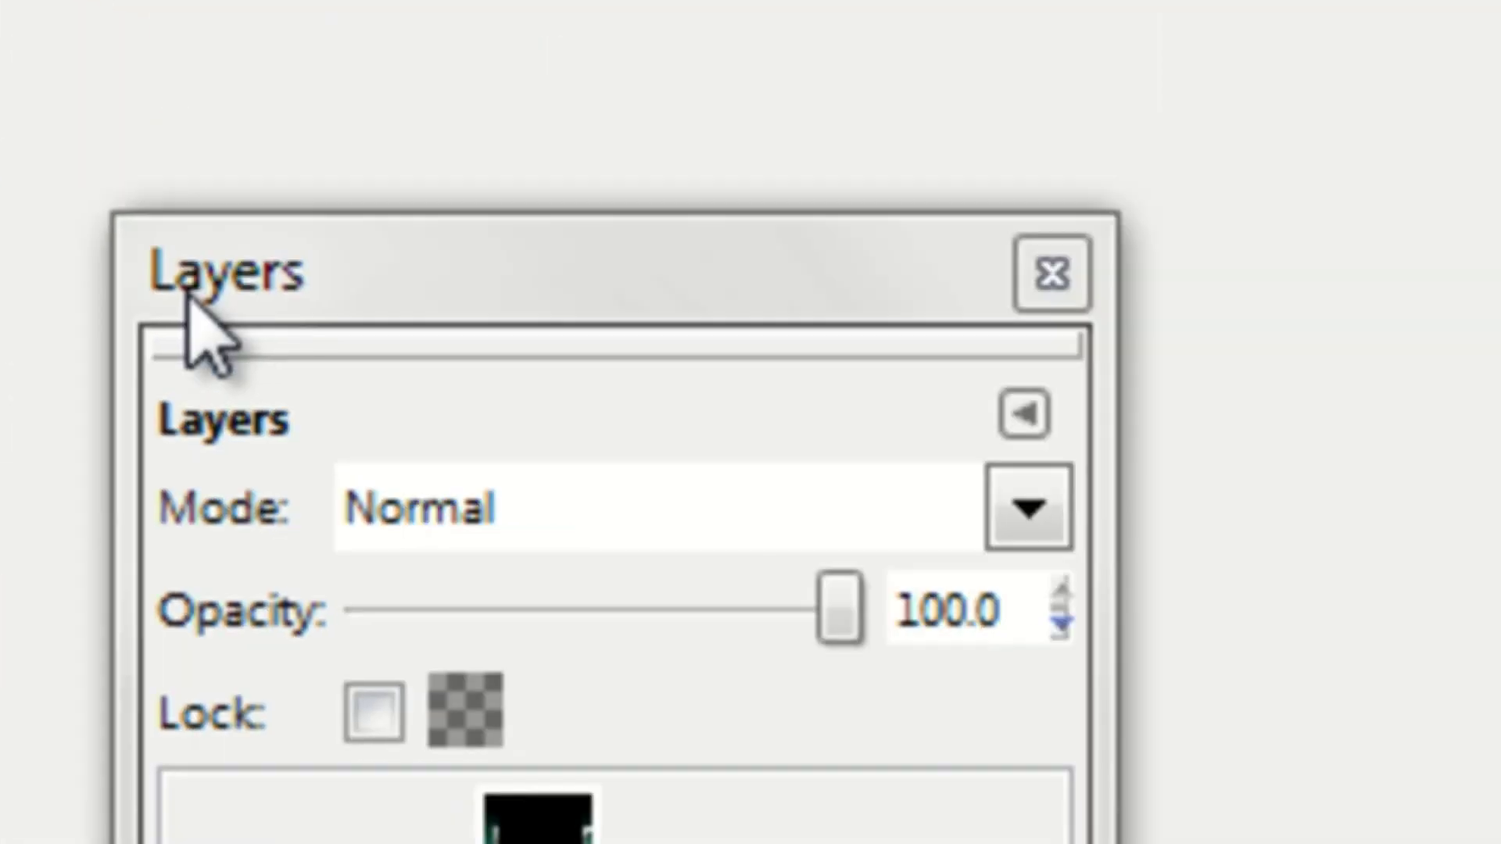
key(ctrl+shift+s)
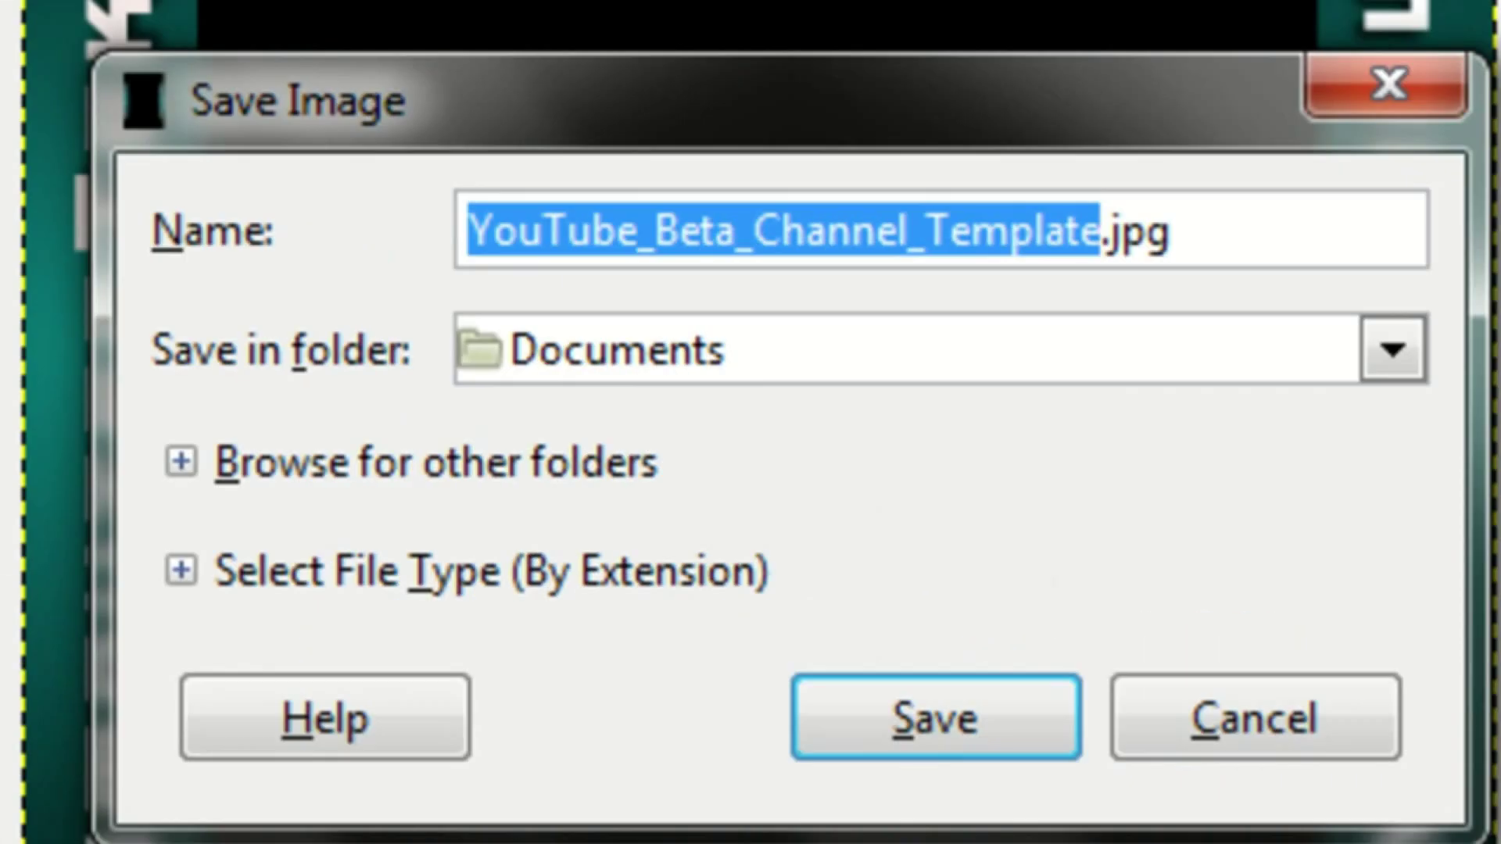
text(YouTube)
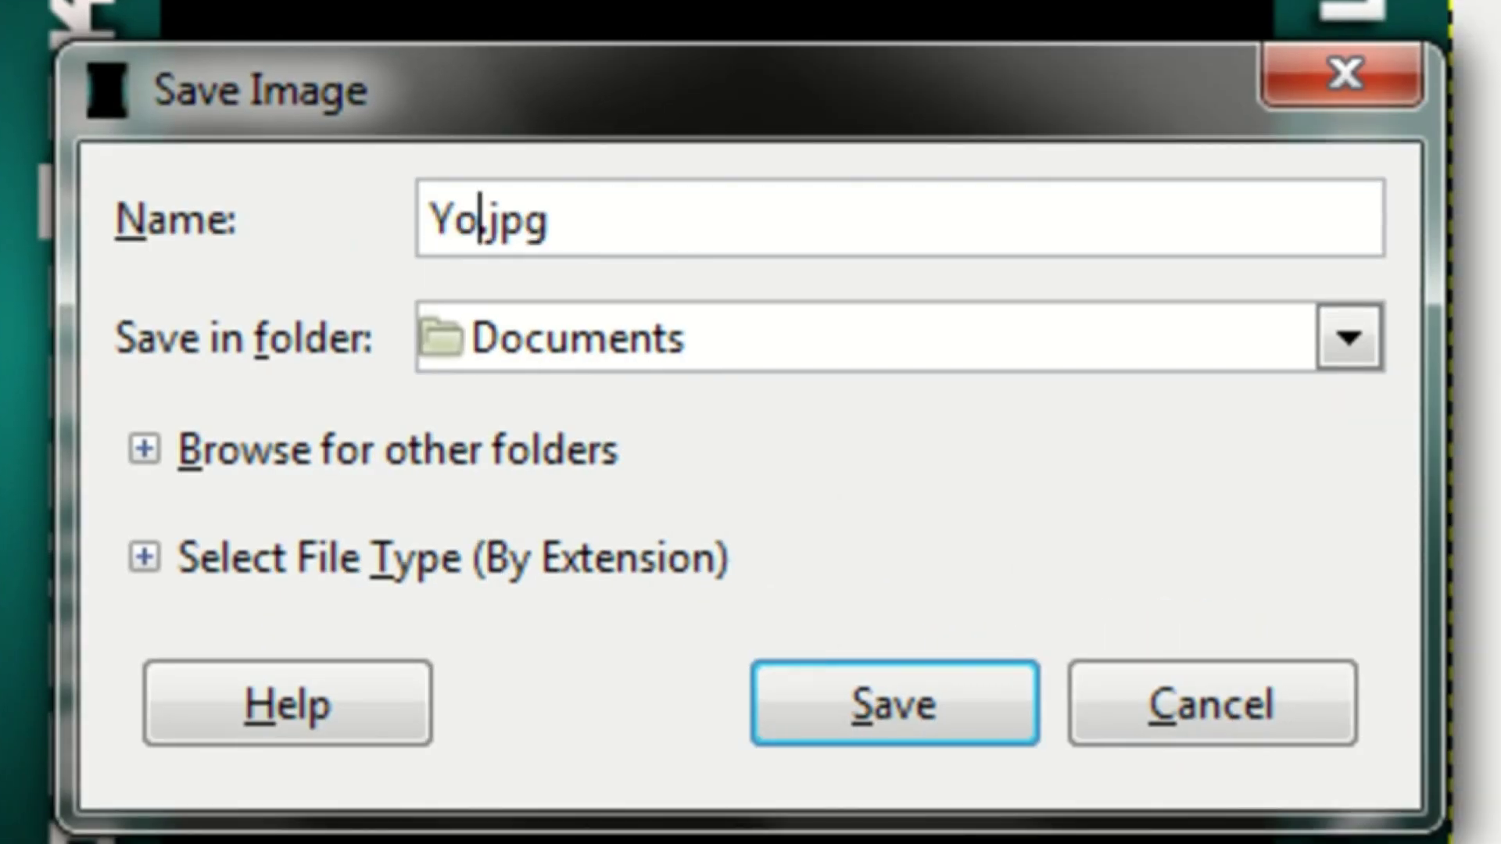
text(Channel)
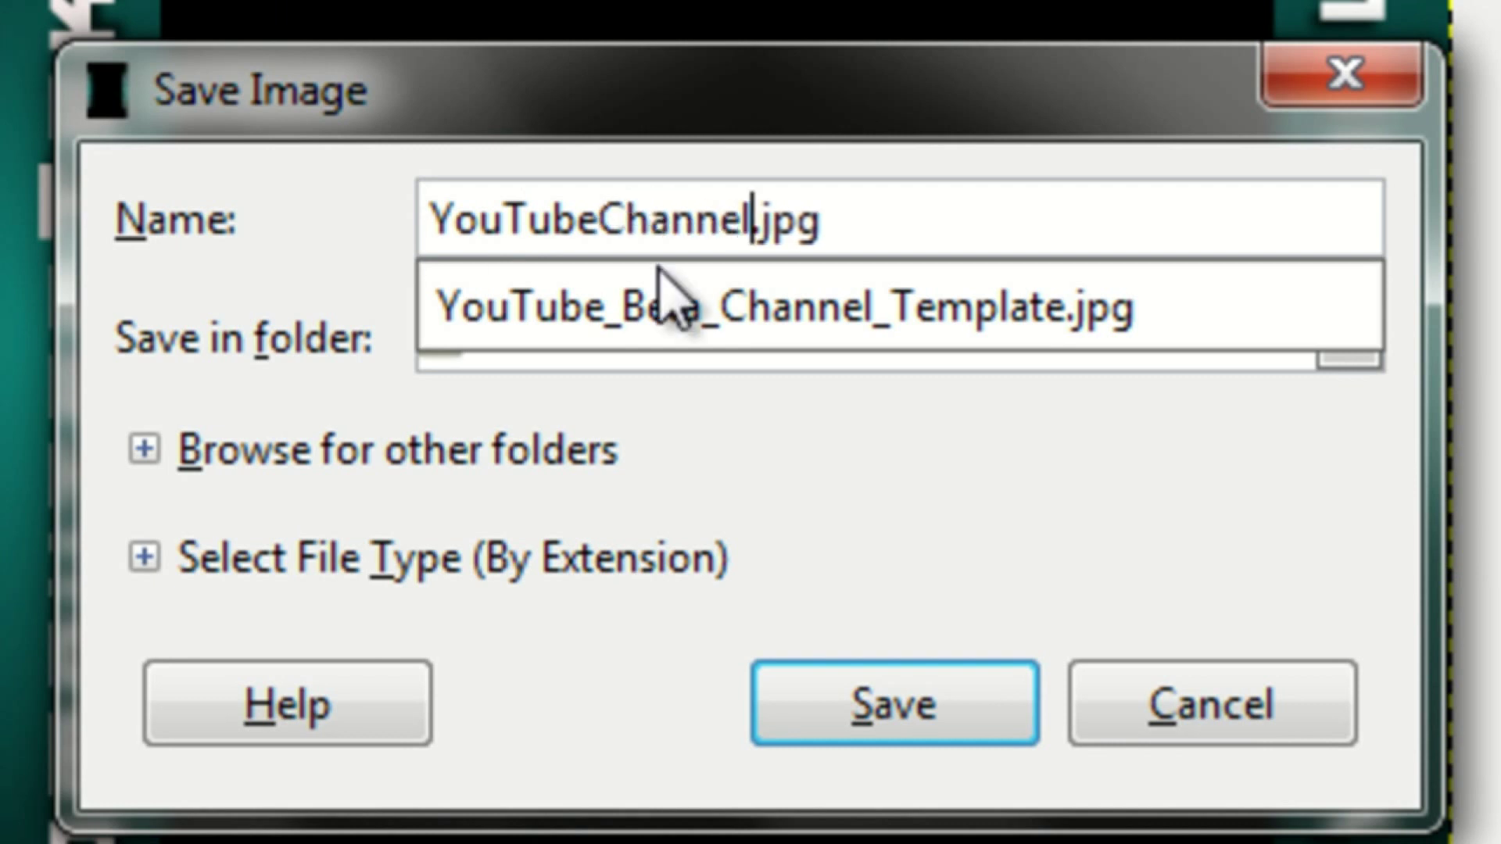
click(925, 519)
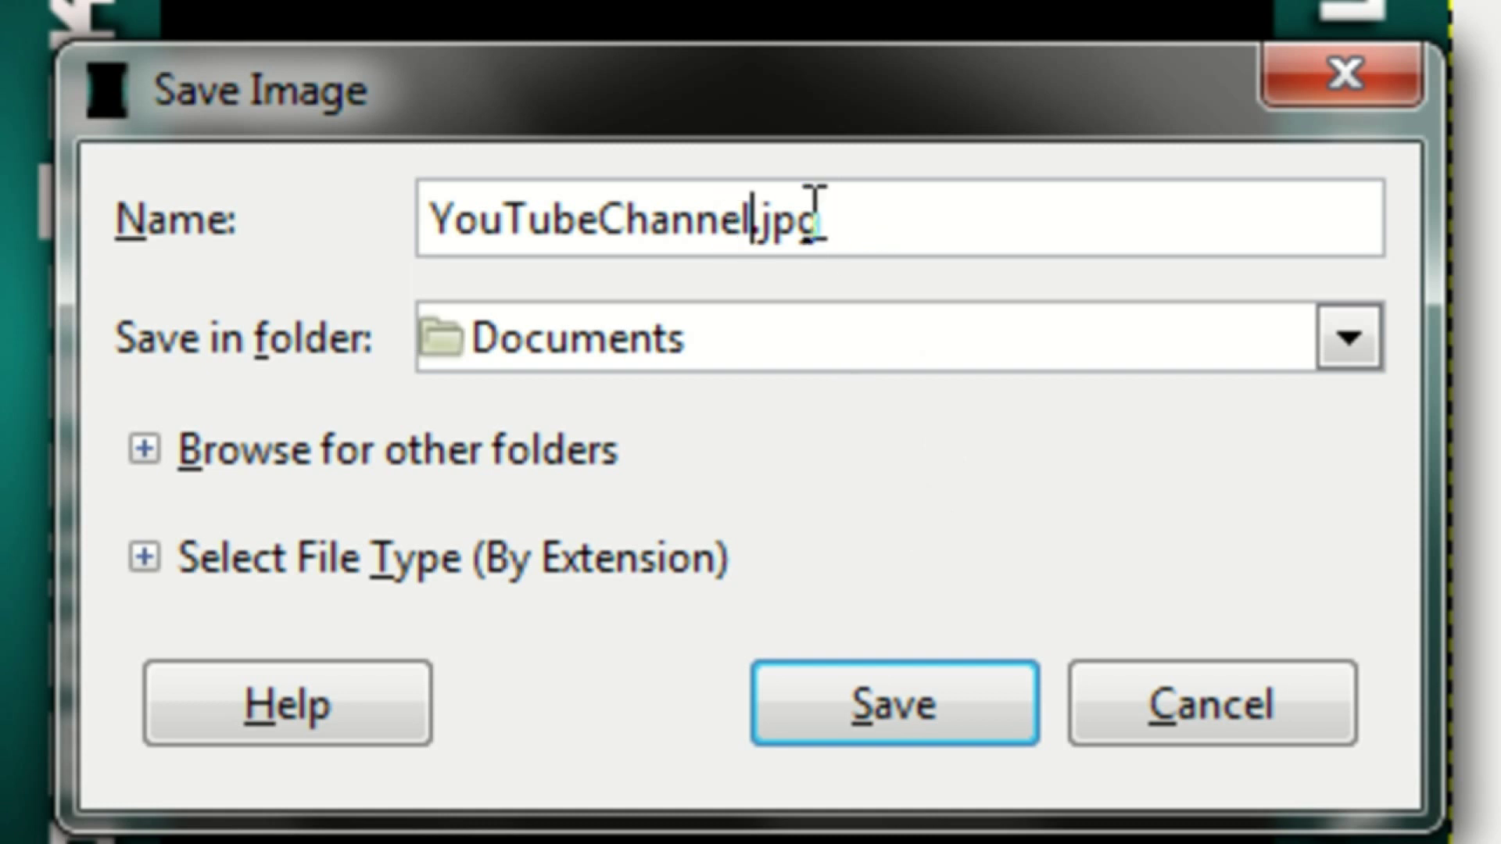
click(1329, 348)
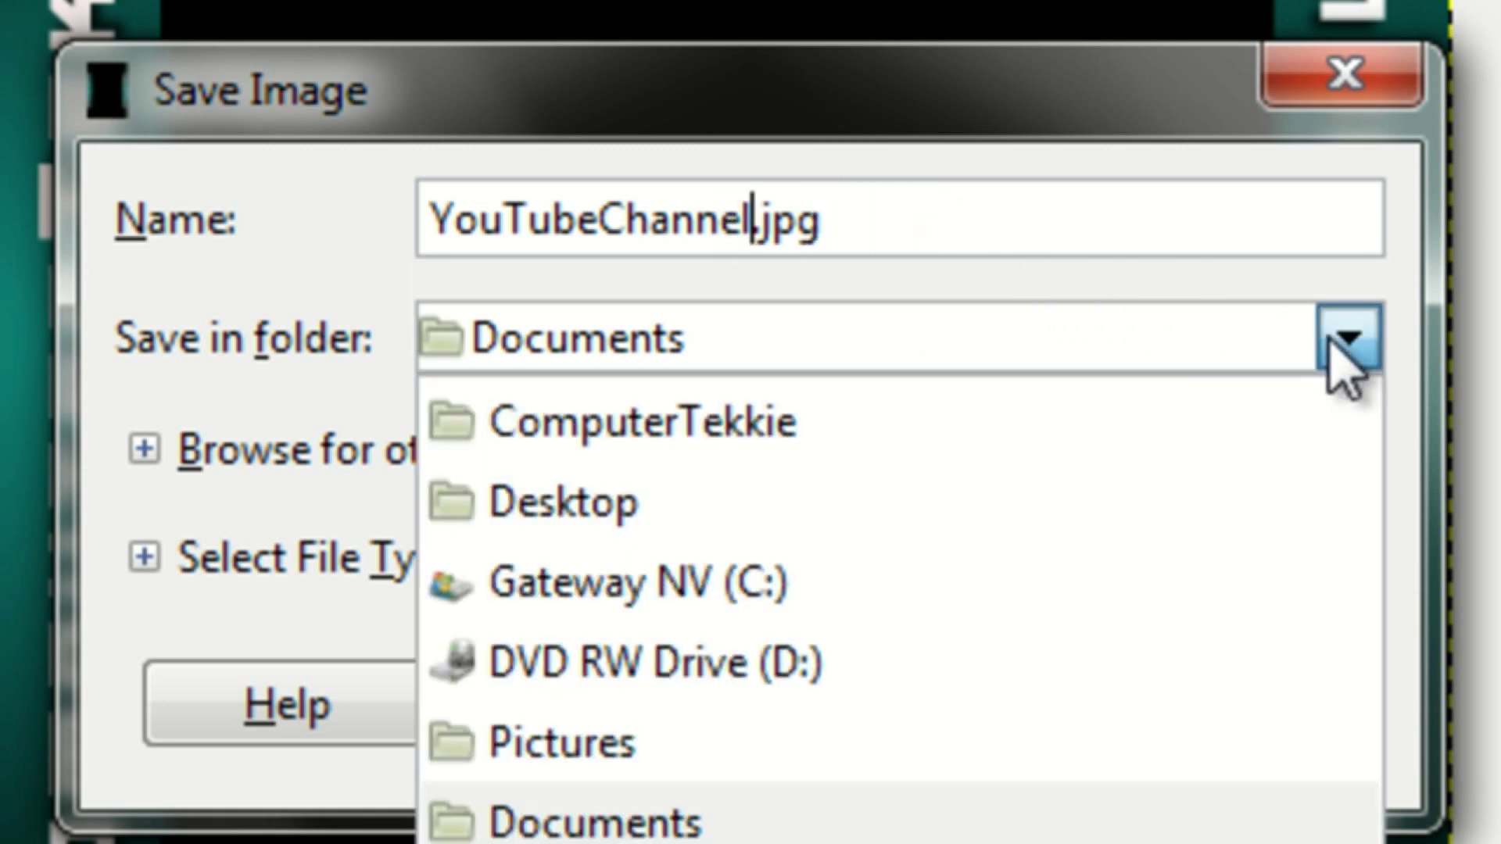
click(620, 537)
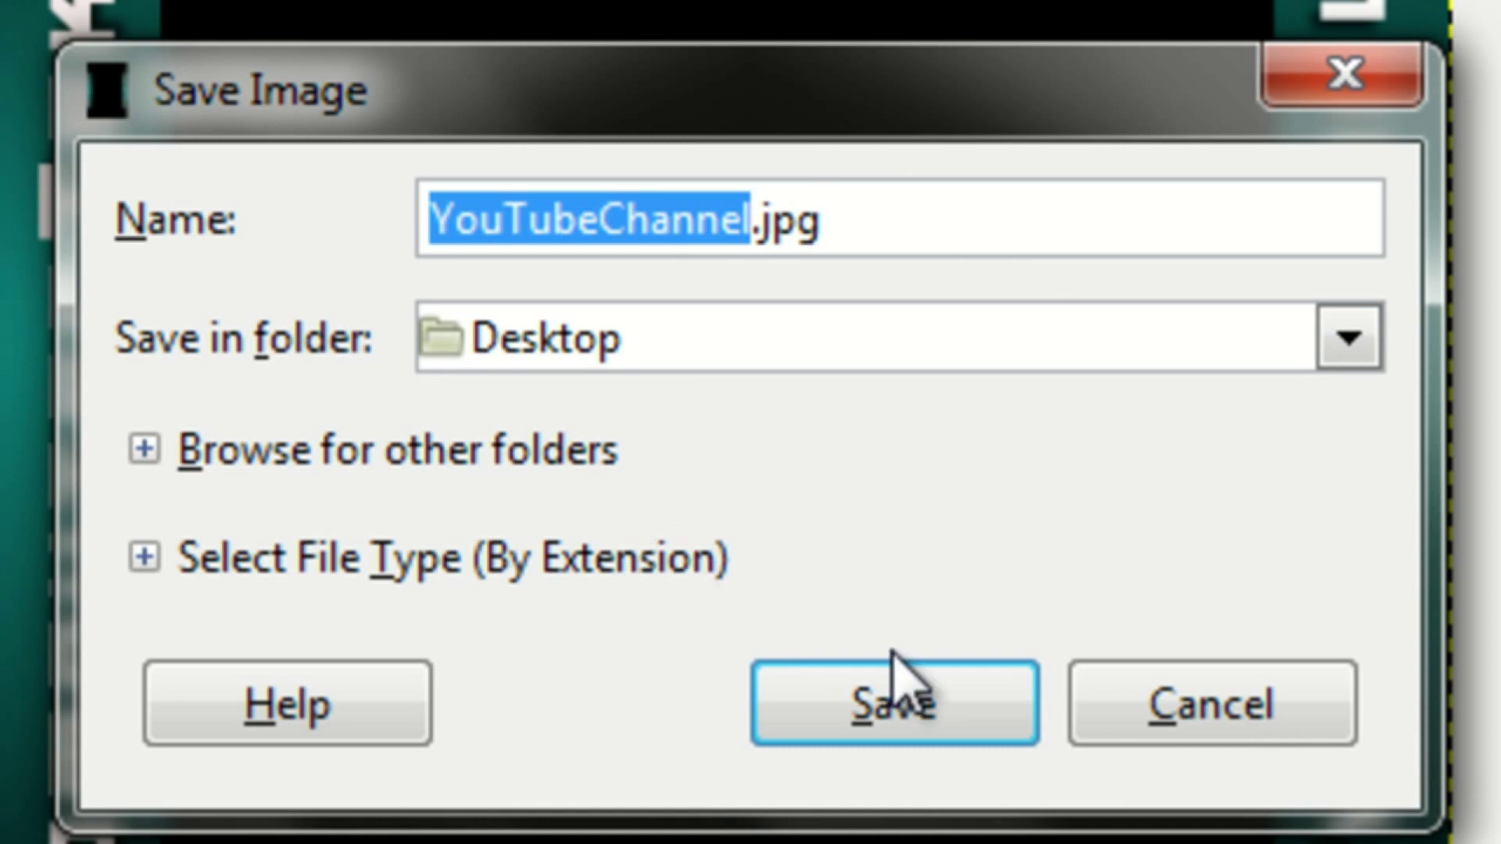
click(927, 707)
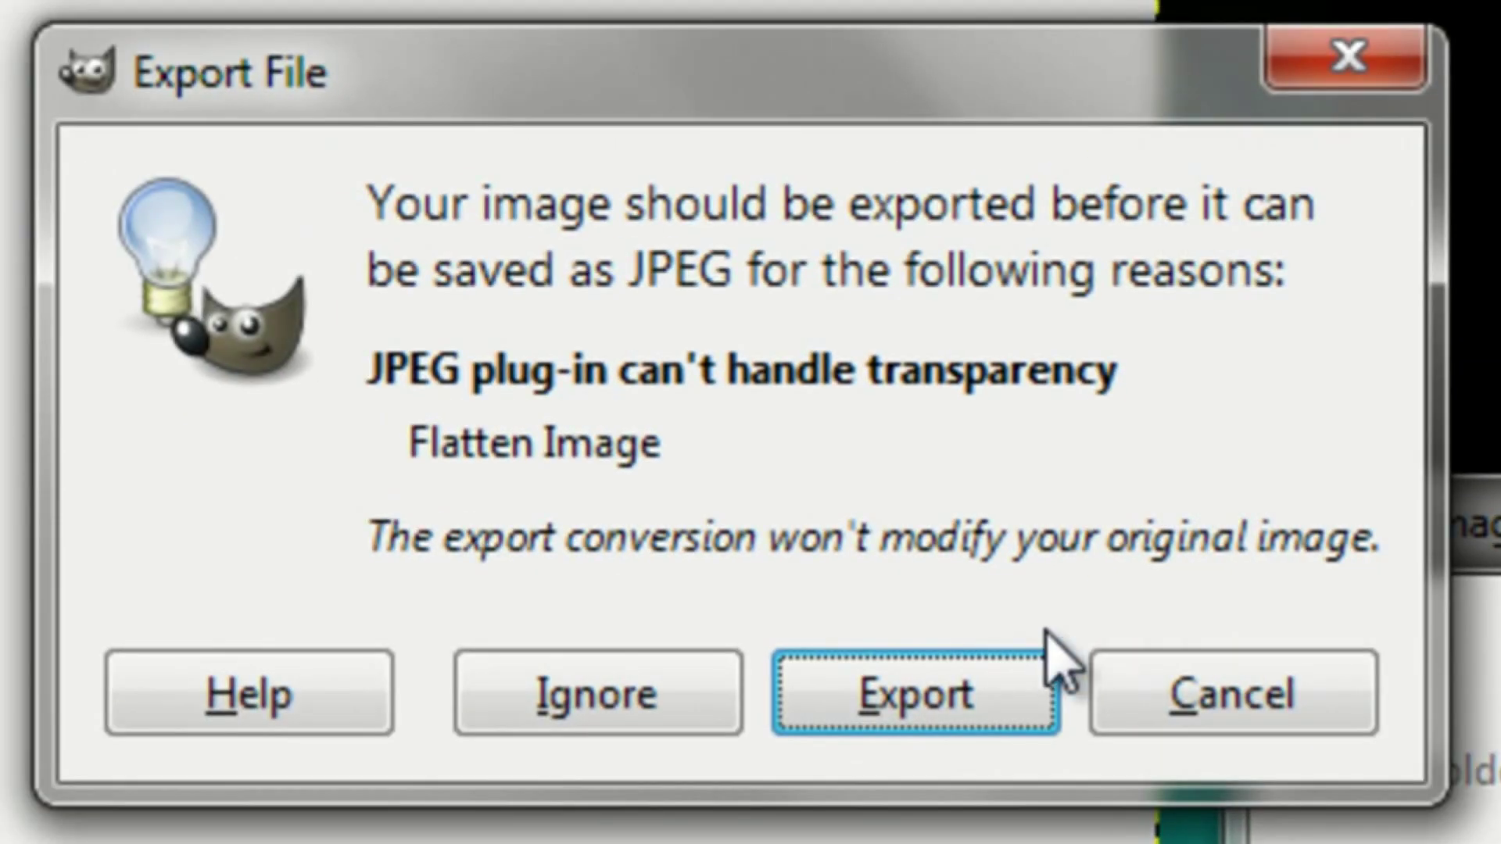
Step: Export the flattened JPEG at quality 85 and quit GIMP
click(965, 708)
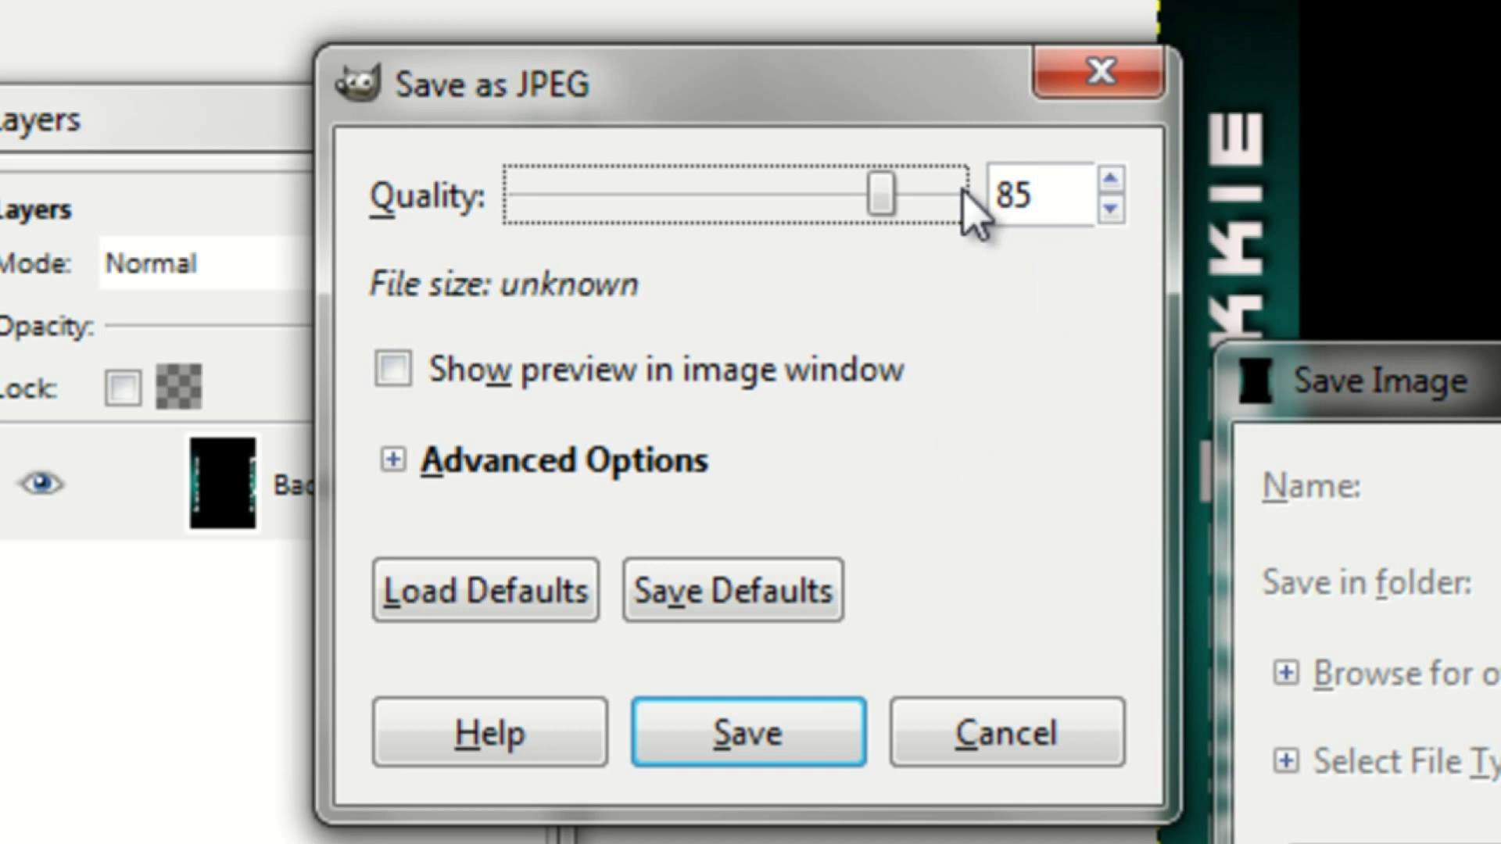
click(817, 746)
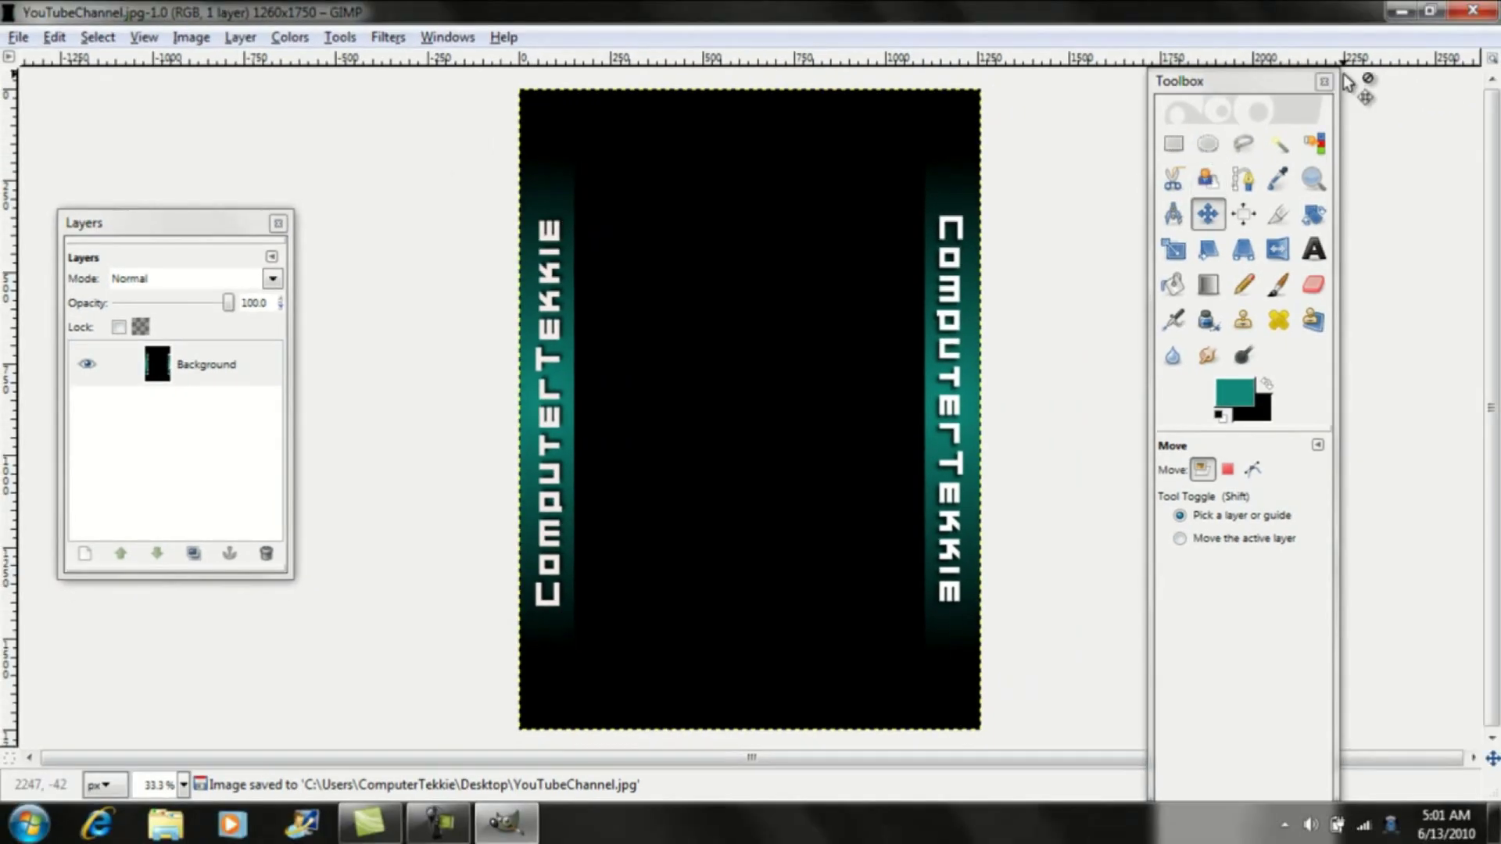
click(1325, 84)
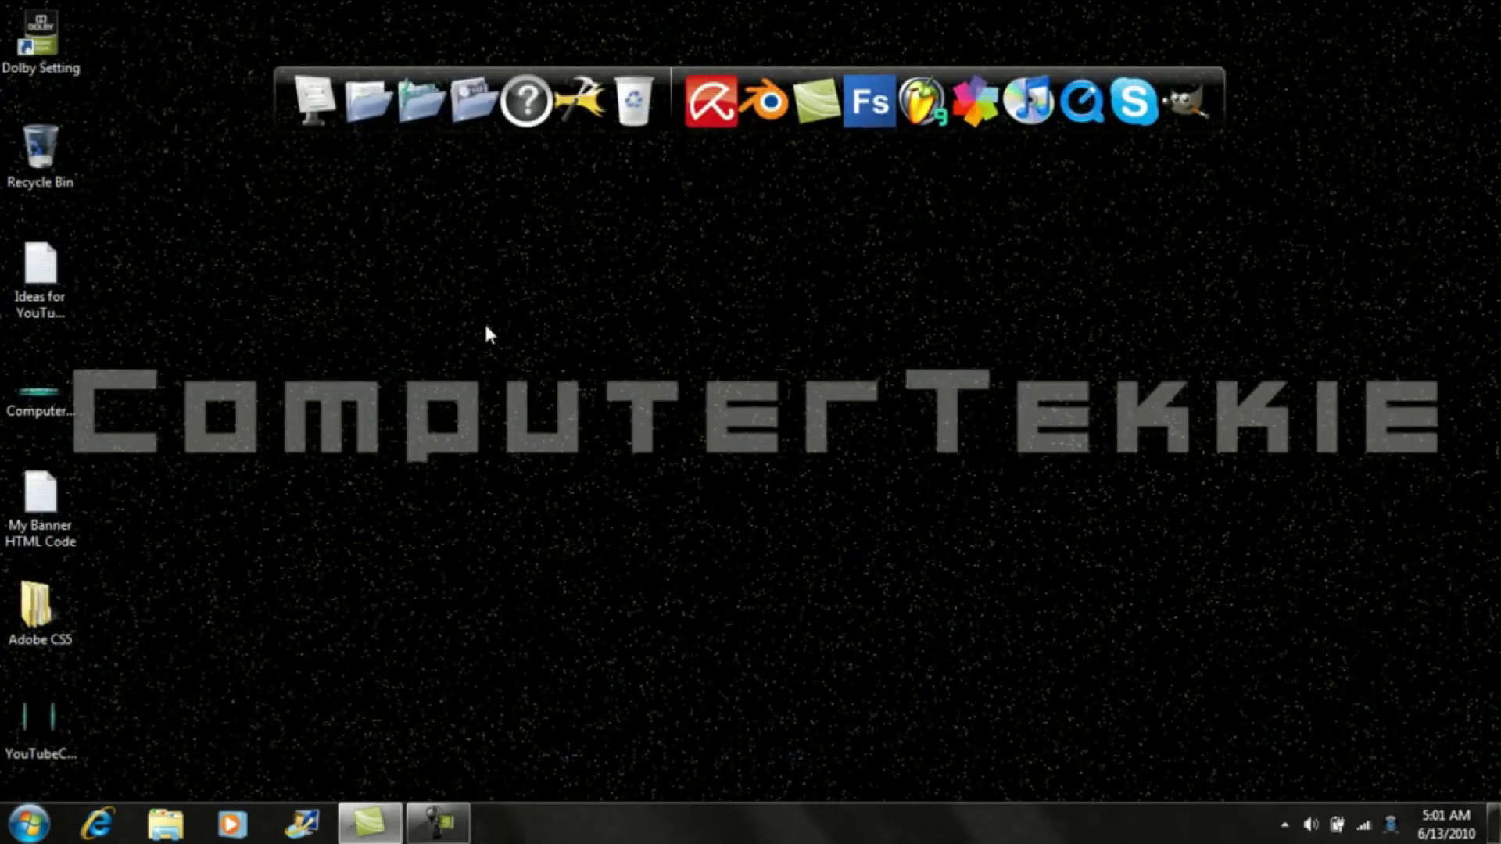
double_click(48, 750)
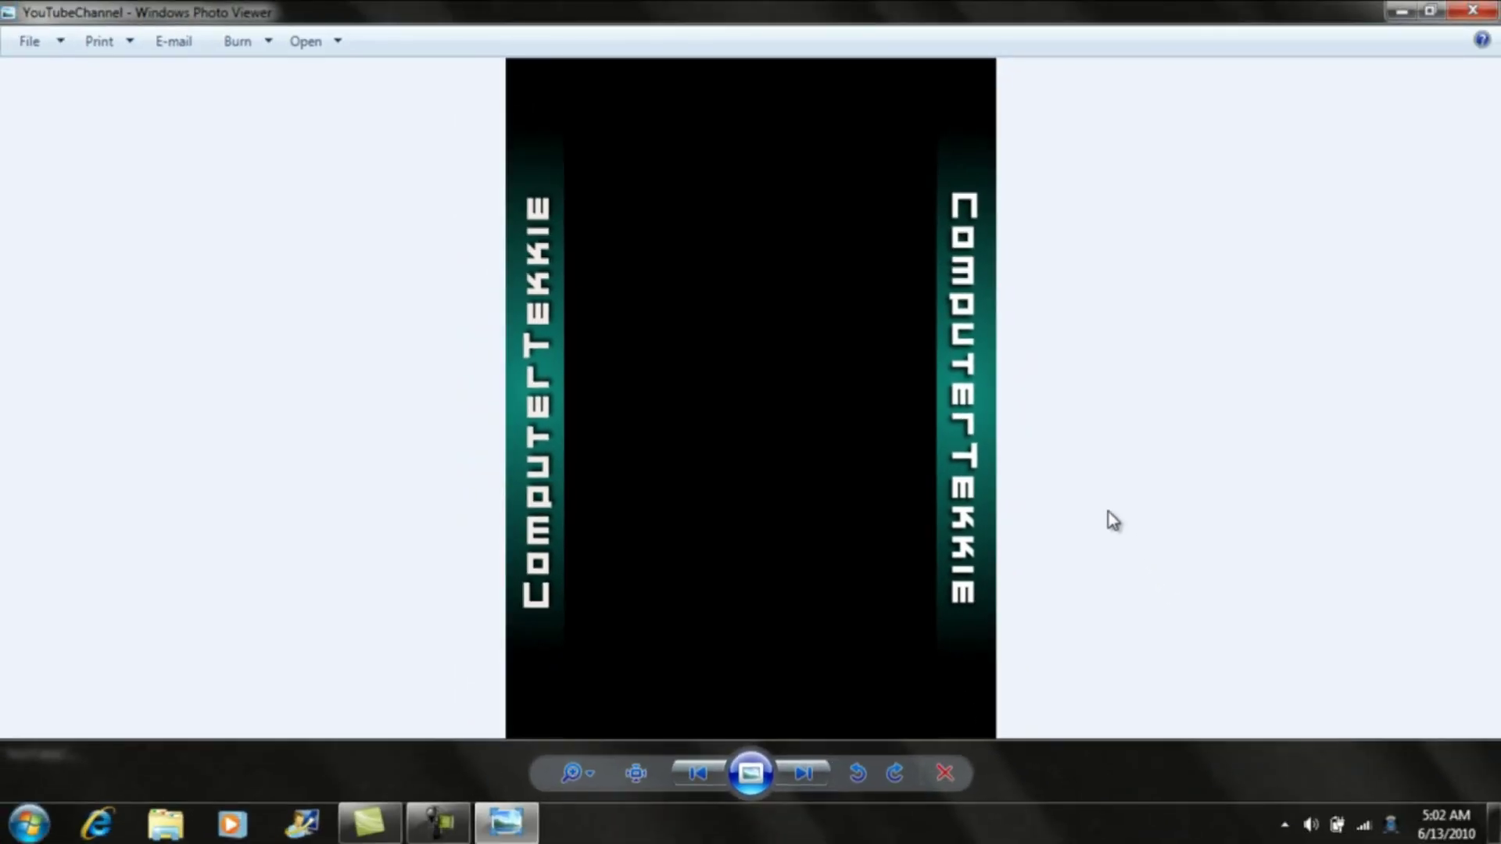
click(1481, 15)
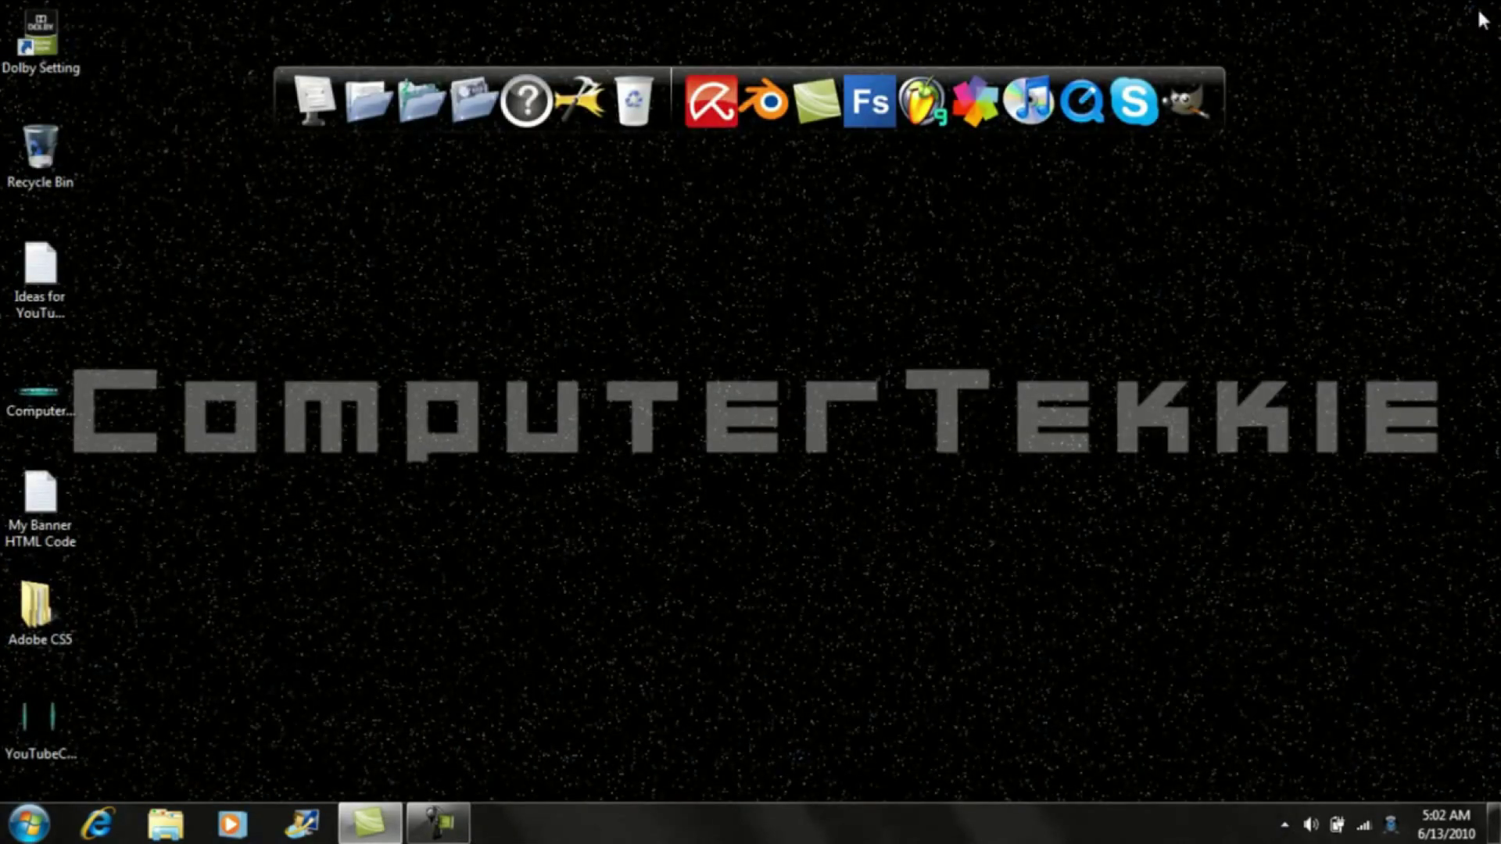